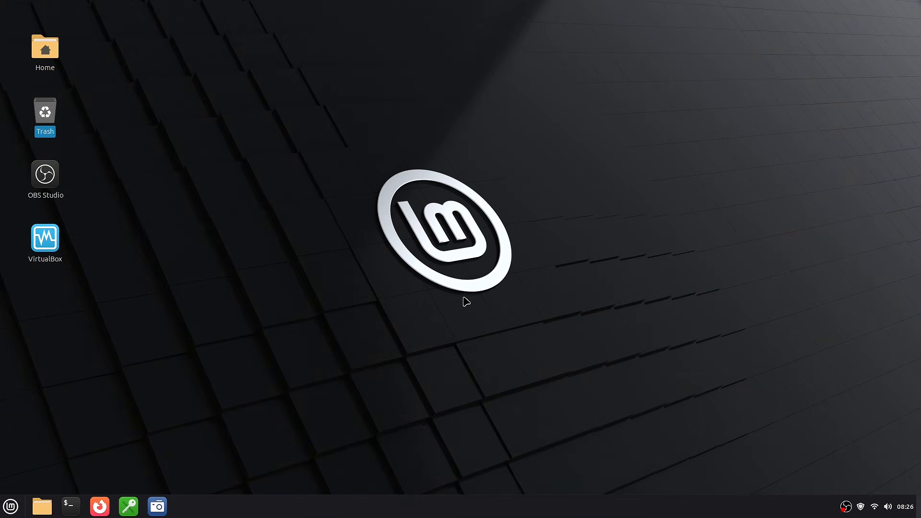
Open the desktop's Customize settings and move the Current Monitor Layout window toward the middle of the desktop.
{"action": "right_click", "coordinate": [442, 216]}
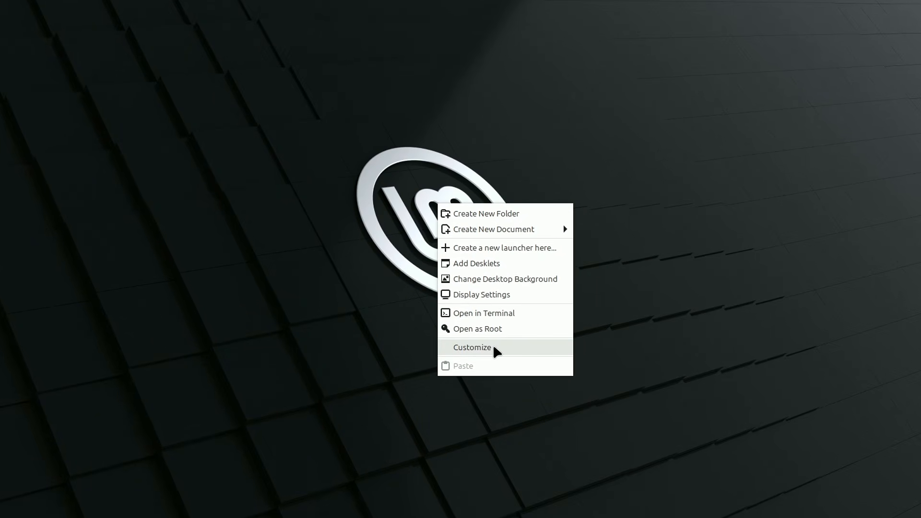
{"action": "left_click", "coordinate": [493, 348]}
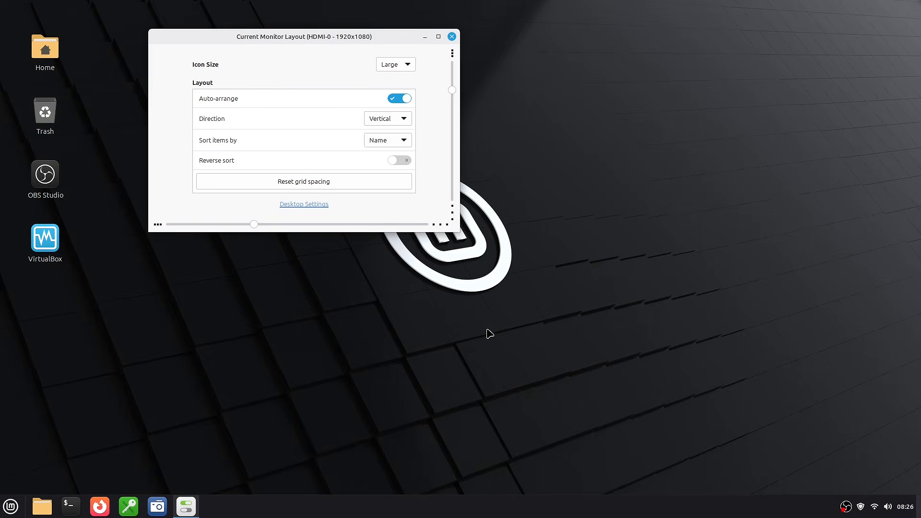
{"action": "left_click_drag", "start_coordinate": [347, 34], "coordinate": [522, 144]}
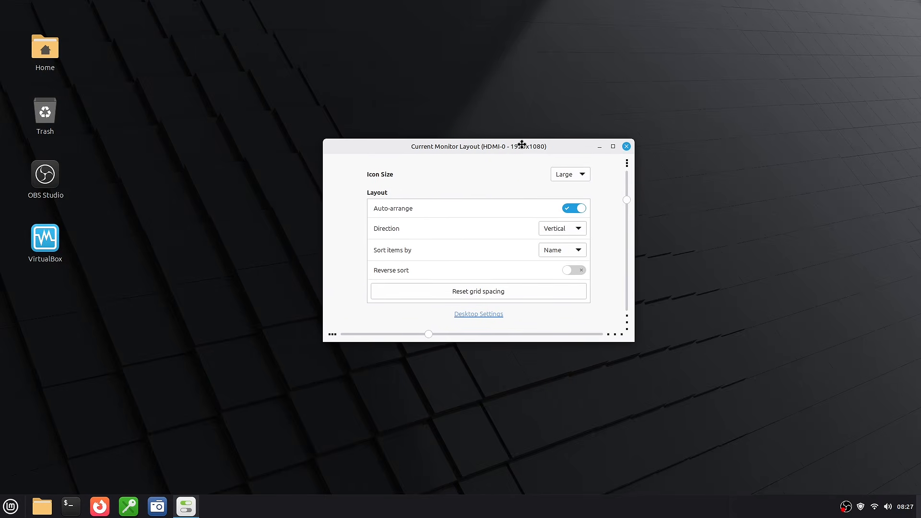
{"action": "left_click", "coordinate": [684, 231]}
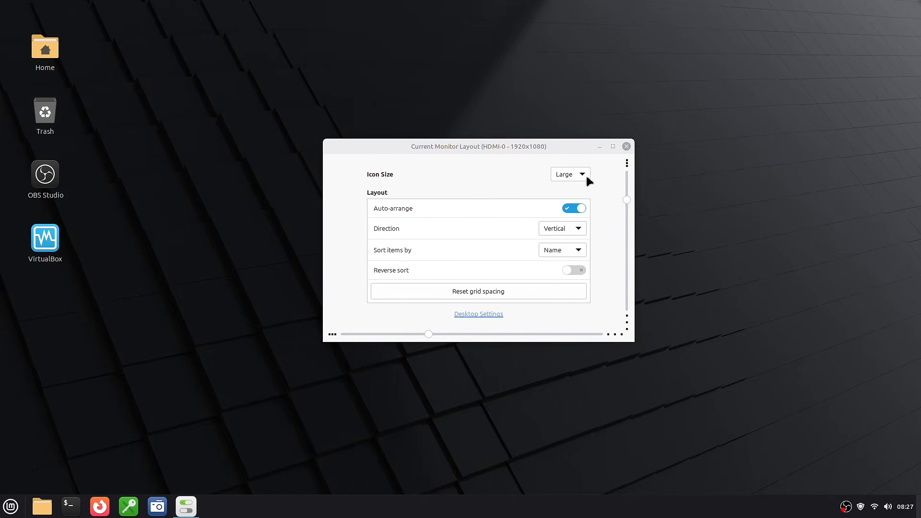
Try the Small and Normal desktop icon sizes, and set the icon size back to Large.
{"action": "left_click", "coordinate": [585, 175]}
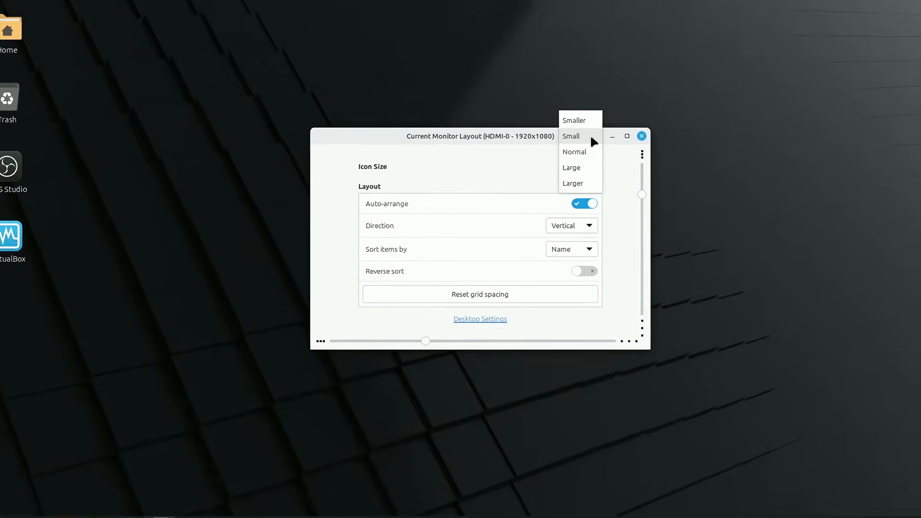
{"action": "left_click", "coordinate": [590, 136]}
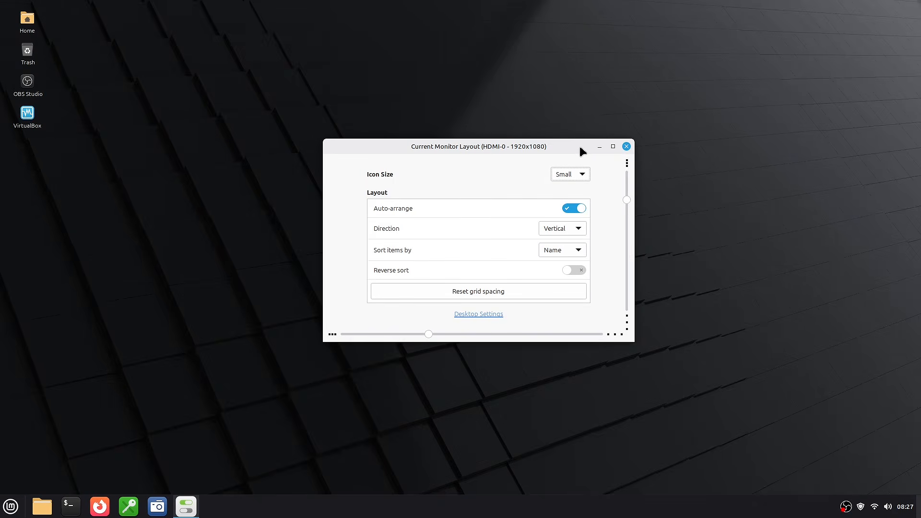
{"action": "left_click", "coordinate": [582, 175]}
{"action": "left_click", "coordinate": [576, 188]}
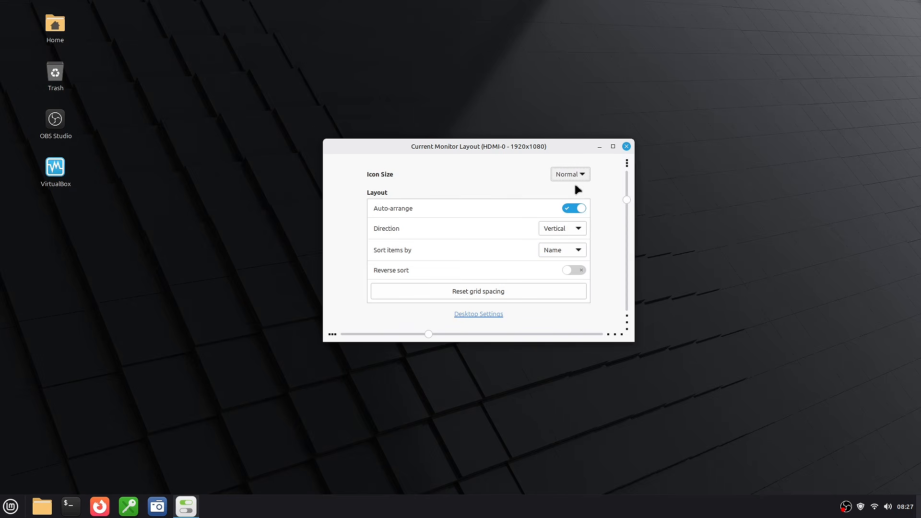
{"action": "left_click", "coordinate": [583, 175]}
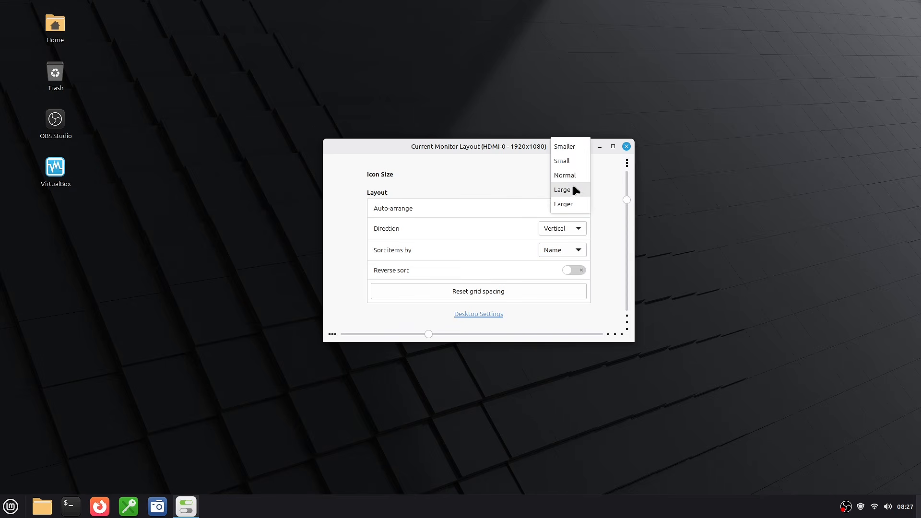
{"action": "left_click", "coordinate": [571, 190]}
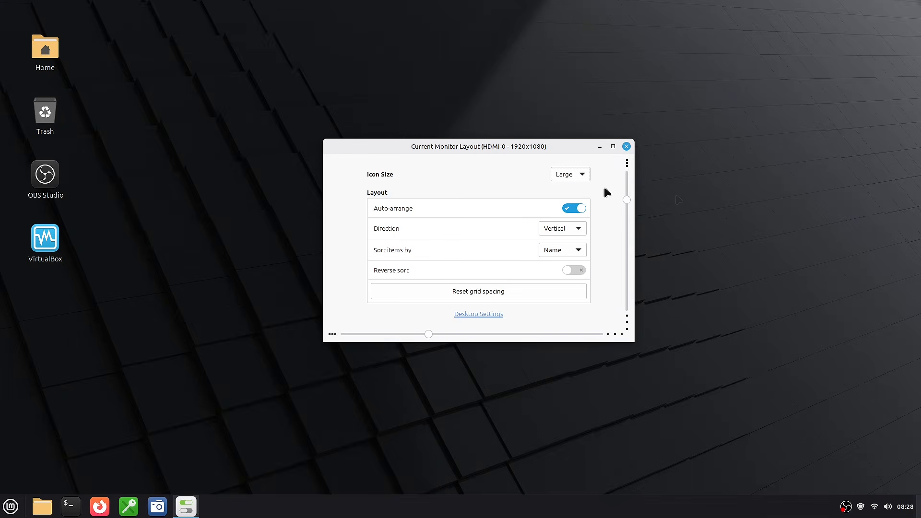
Try to move the OBS Studio icon across the desktop while Auto-arrange is on.
{"action": "left_click", "coordinate": [676, 195]}
{"action": "left_click_drag", "start_coordinate": [46, 180], "coordinate": [448, 78]}
{"action": "left_click", "coordinate": [54, 243]}
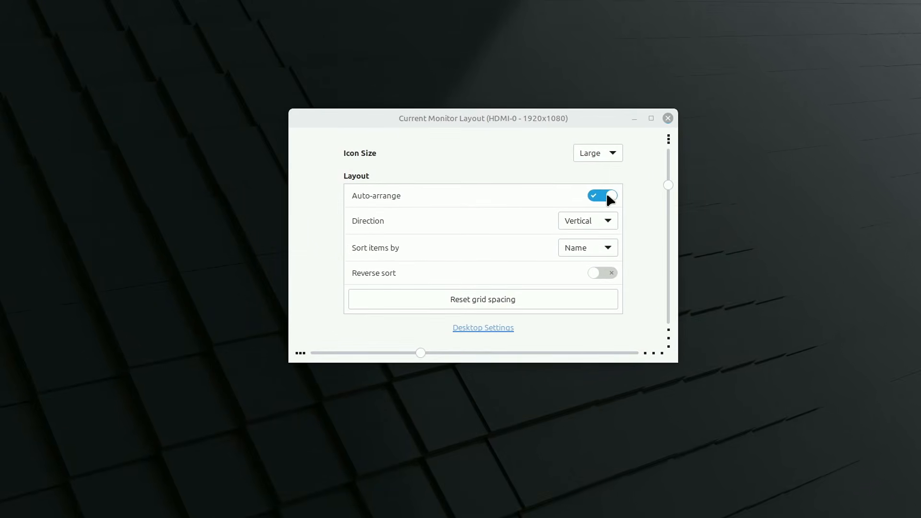
Move the VirtualBox and OBS Studio icons to the desktop's upper-right area with Auto-arrange turned off, and turn Auto-arrange back on.
{"action": "left_click", "coordinate": [599, 198]}
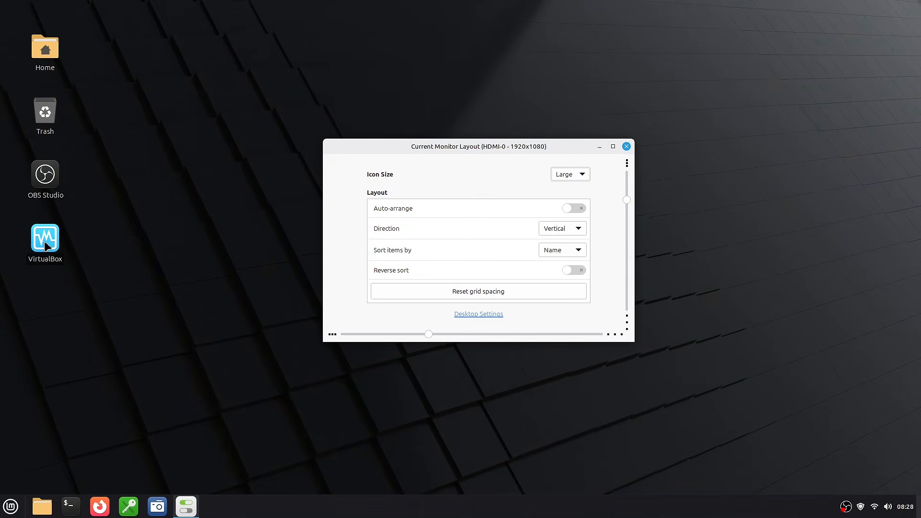
{"action": "left_click_drag", "start_coordinate": [21, 237], "coordinate": [826, 41]}
{"action": "left_click_drag", "start_coordinate": [53, 201], "coordinate": [868, 72]}
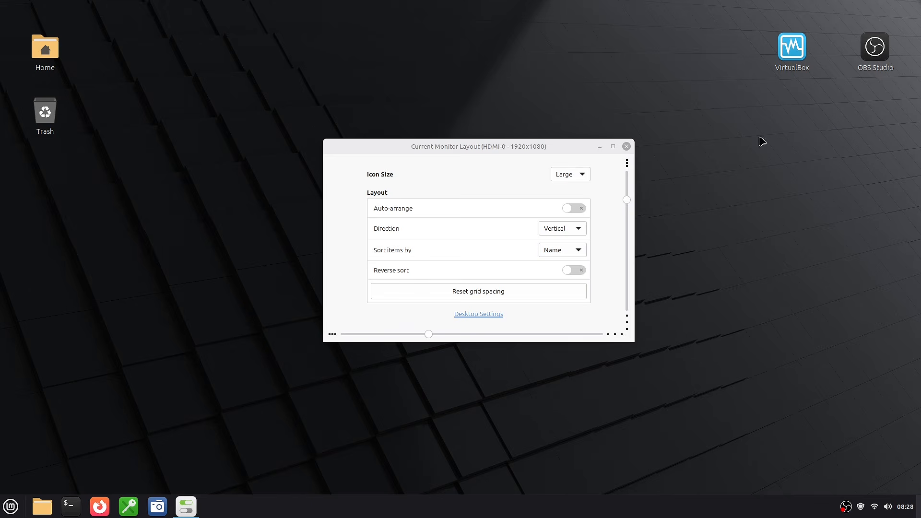
{"action": "left_click", "coordinate": [578, 209]}
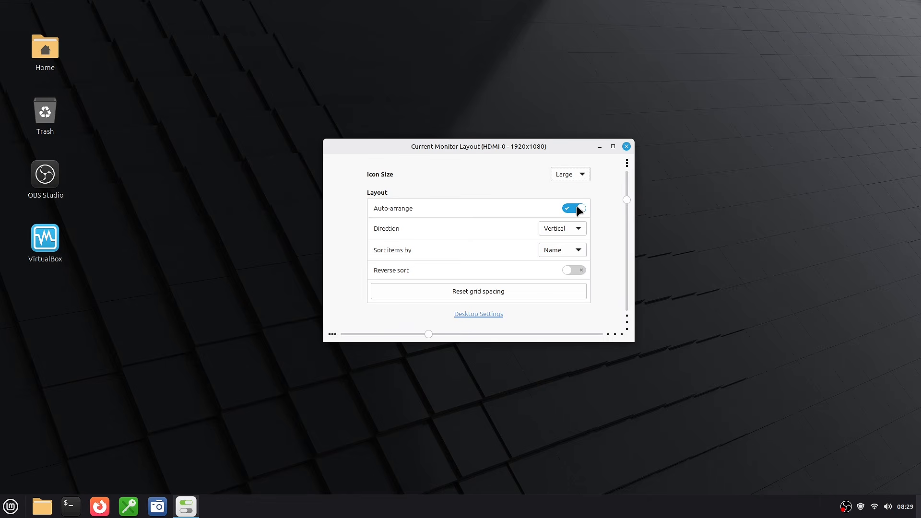
Switch the icon layout direction to Horizontal and return it to Vertical.
{"action": "left_click", "coordinate": [577, 229]}
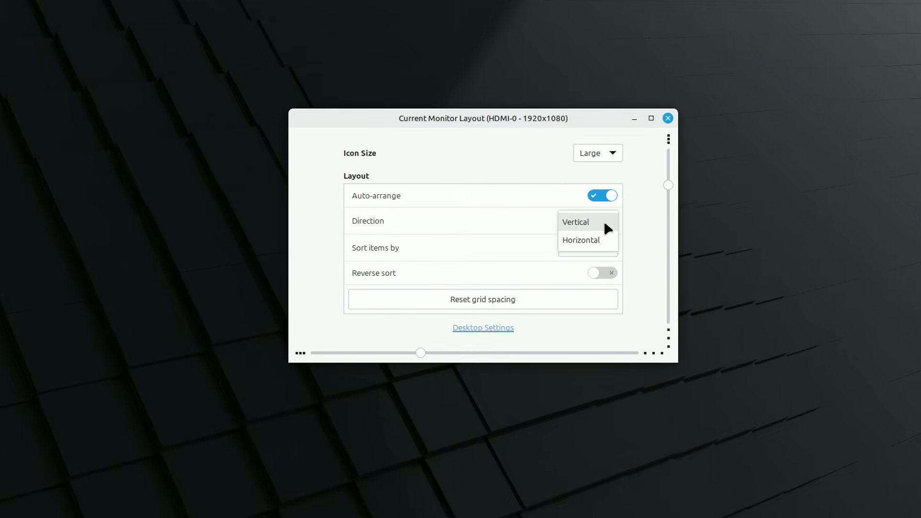
{"action": "left_click", "coordinate": [598, 240]}
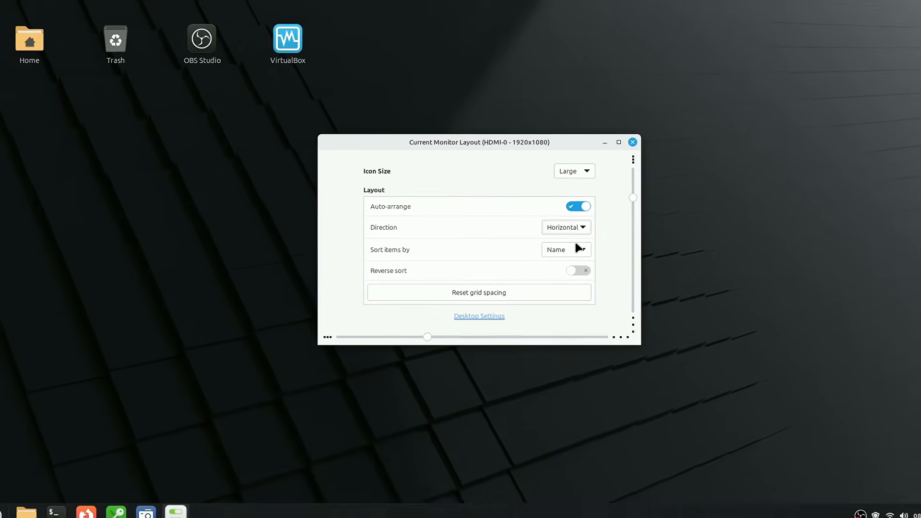
{"action": "left_click", "coordinate": [580, 227]}
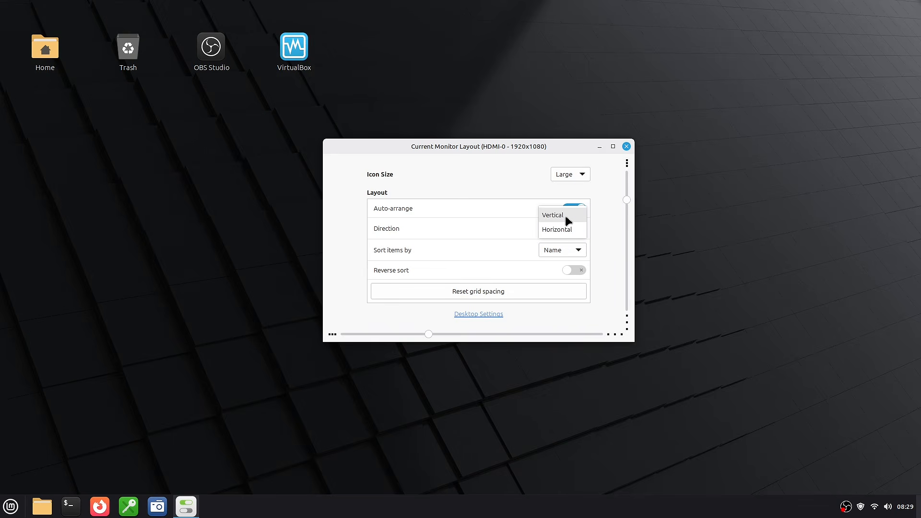
{"action": "left_click", "coordinate": [567, 217]}
Keep the icons sorted by Name, and turn Reverse sort on and off again.
{"action": "left_click", "coordinate": [578, 250]}
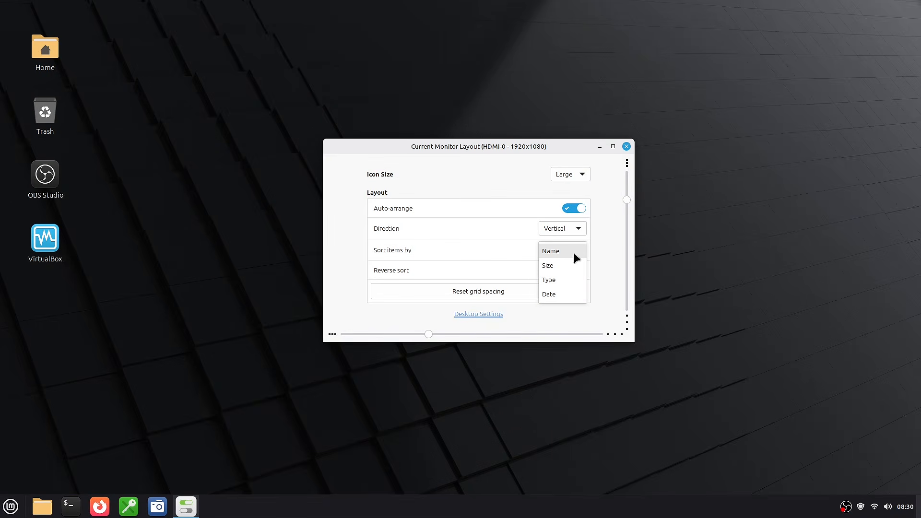
{"action": "left_click", "coordinate": [574, 253]}
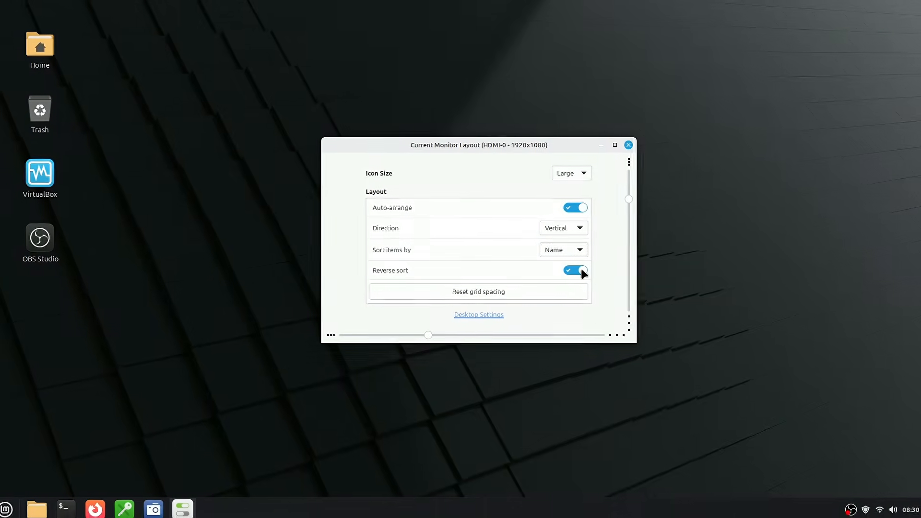
{"action": "left_click", "coordinate": [577, 270]}
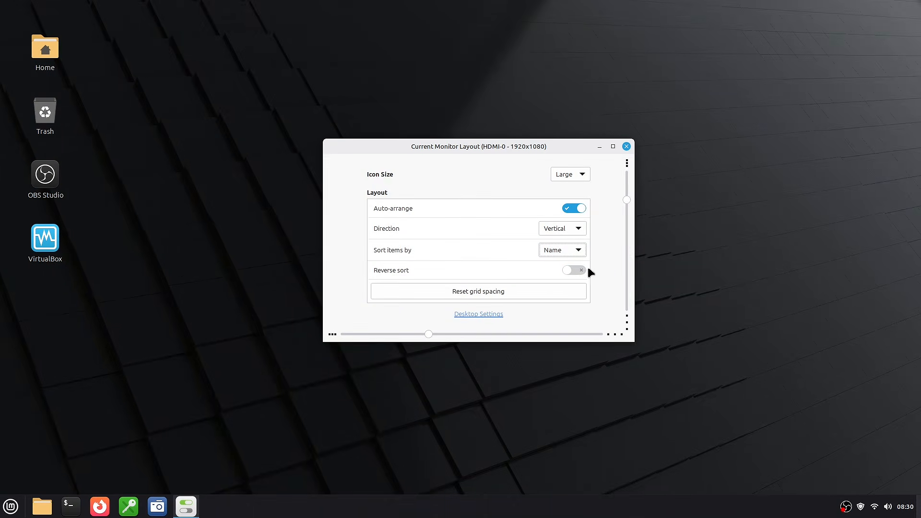
{"action": "left_click", "coordinate": [671, 250]}
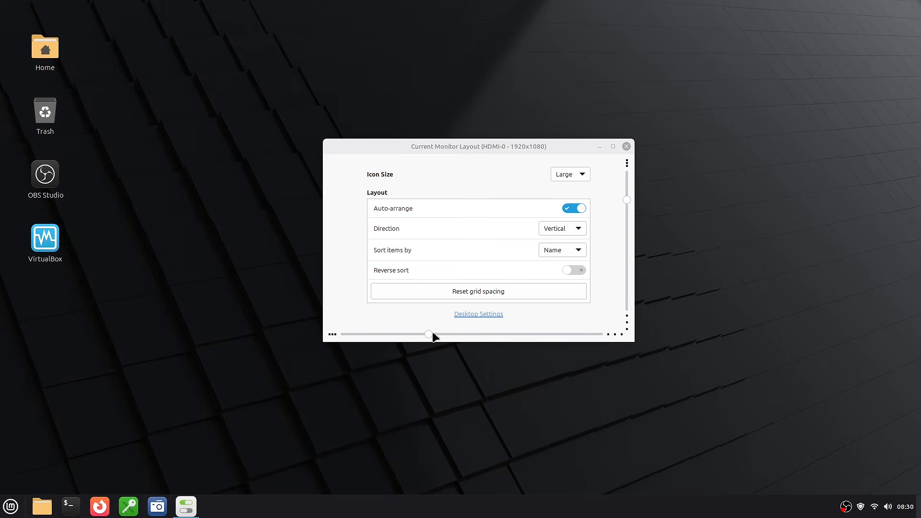
Try a narrower horizontal and a wider vertical icon grid spacing, and reset the grid spacing.
{"action": "left_click_drag", "start_coordinate": [429, 334], "coordinate": [355, 336]}
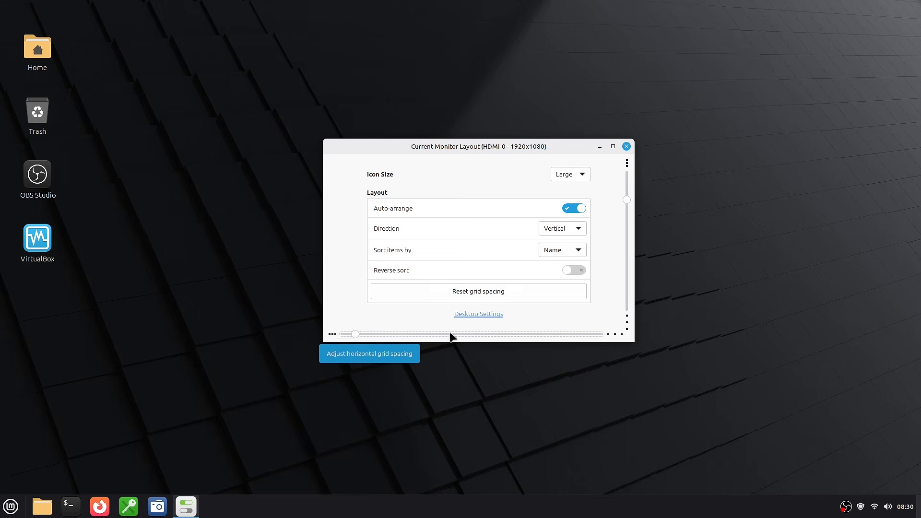
{"action": "left_click_drag", "start_coordinate": [629, 201], "coordinate": [627, 232]}
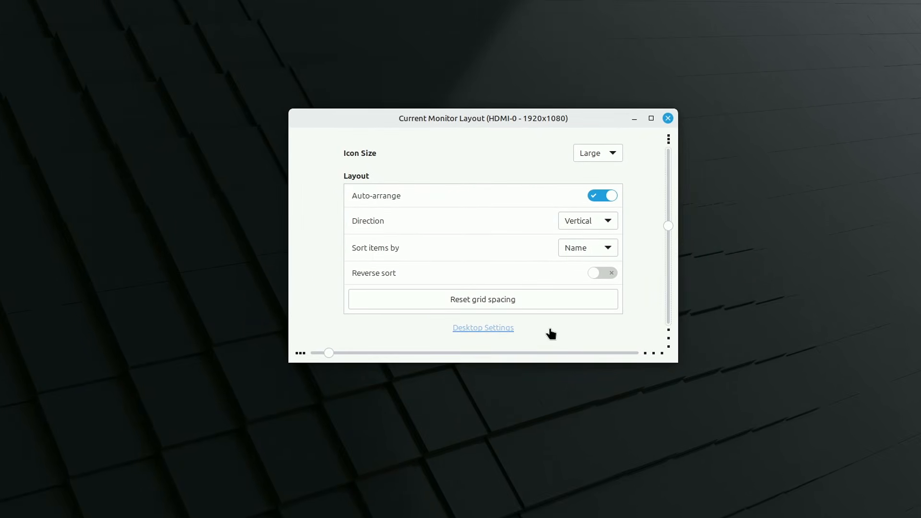
{"action": "left_click", "coordinate": [504, 299]}
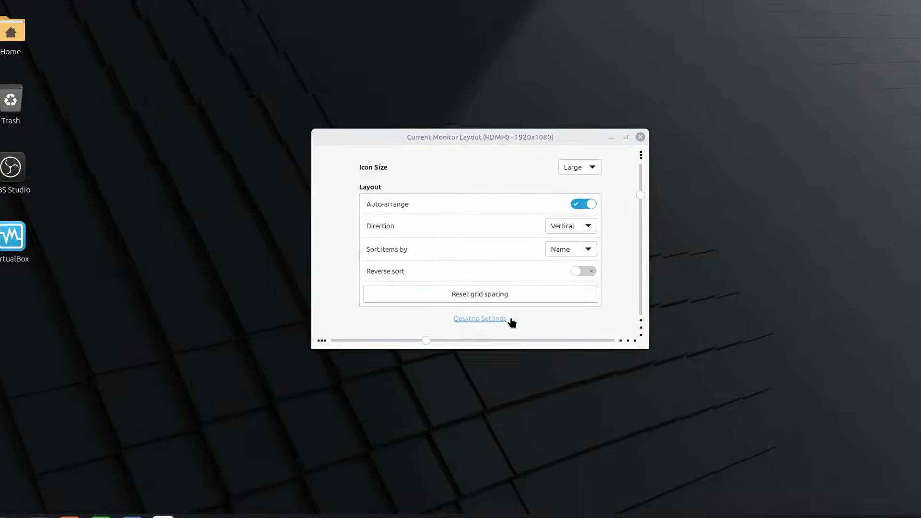
Open Desktop Settings and review the Desktop Layout choices for showing icons on monitors, without choosing another one.
{"action": "left_click", "coordinate": [492, 330]}
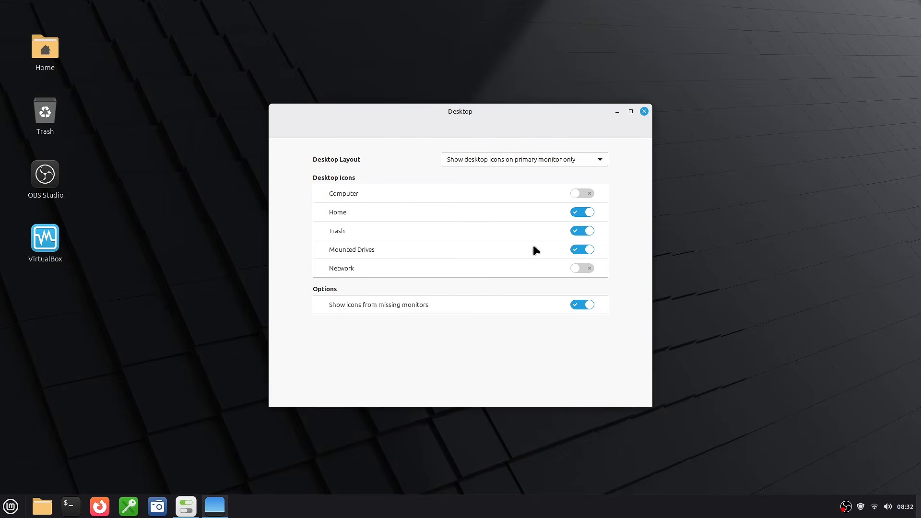
{"action": "left_click", "coordinate": [601, 161]}
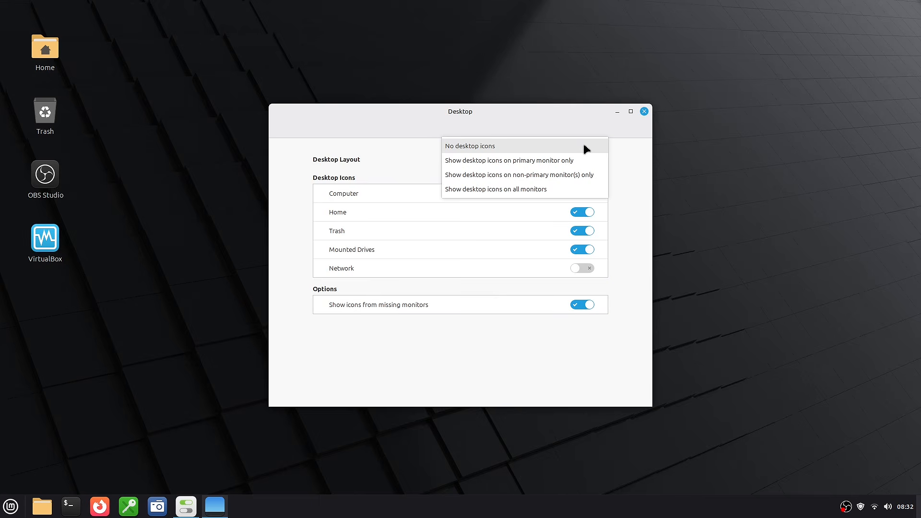
{"action": "left_click", "coordinate": [612, 170]}
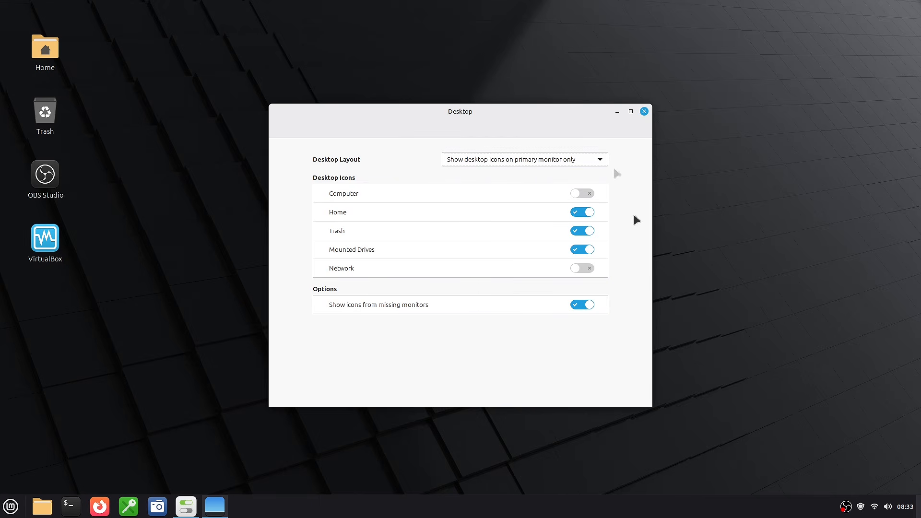
Hide the Home and Trash desktop icons and show the Computer and Network icons instead.
{"action": "left_click", "coordinate": [582, 211]}
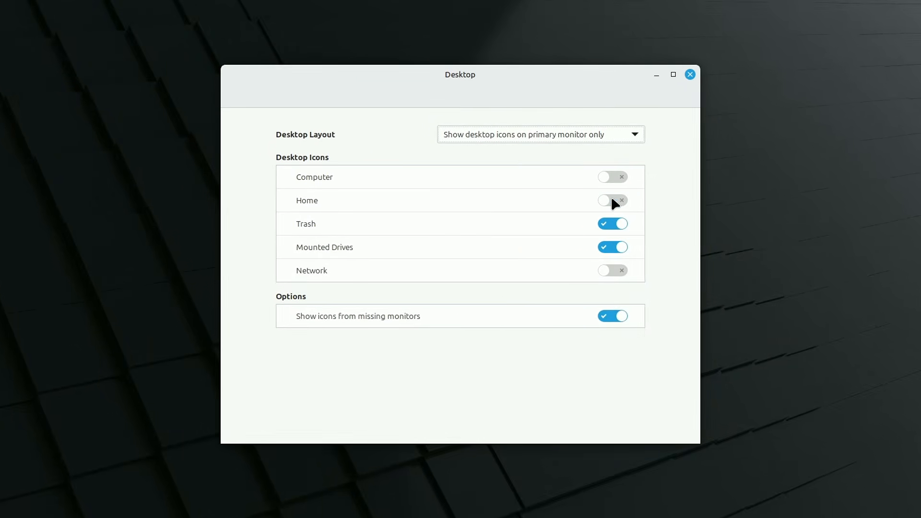
{"action": "left_click", "coordinate": [614, 224]}
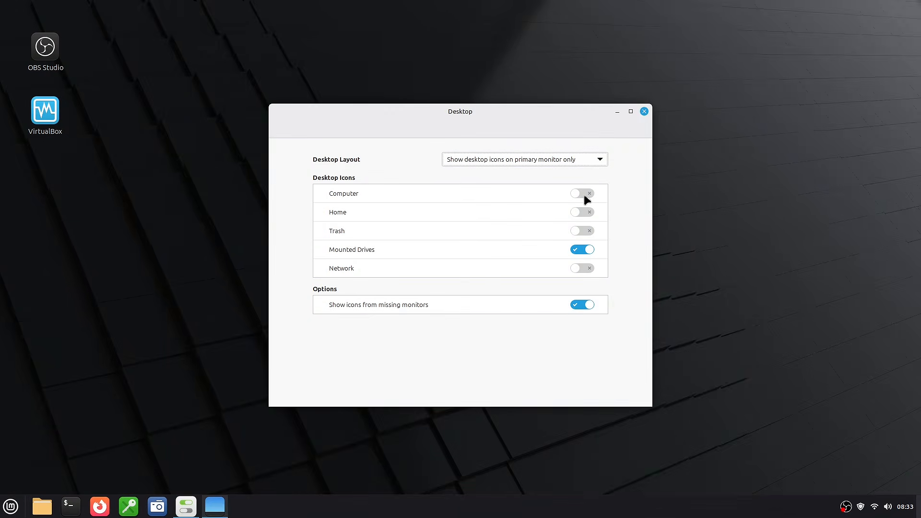
{"action": "left_click", "coordinate": [585, 198]}
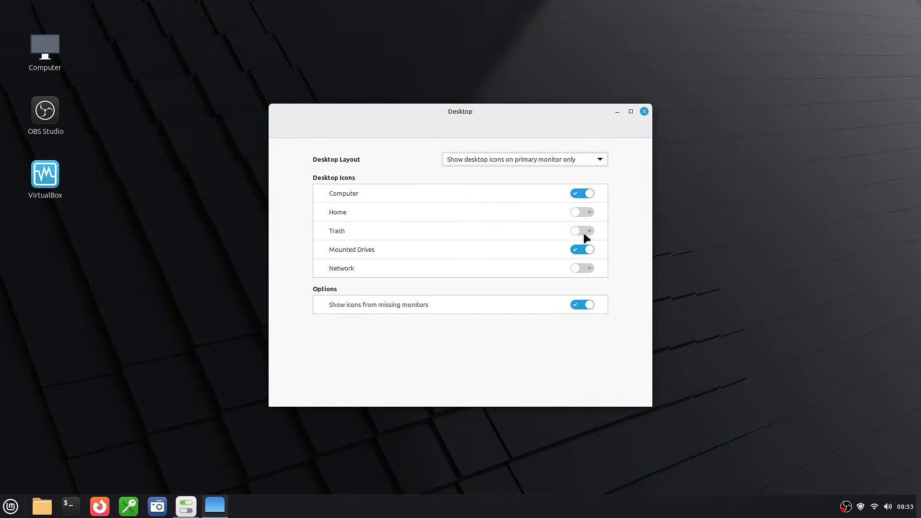
{"action": "left_click", "coordinate": [586, 268]}
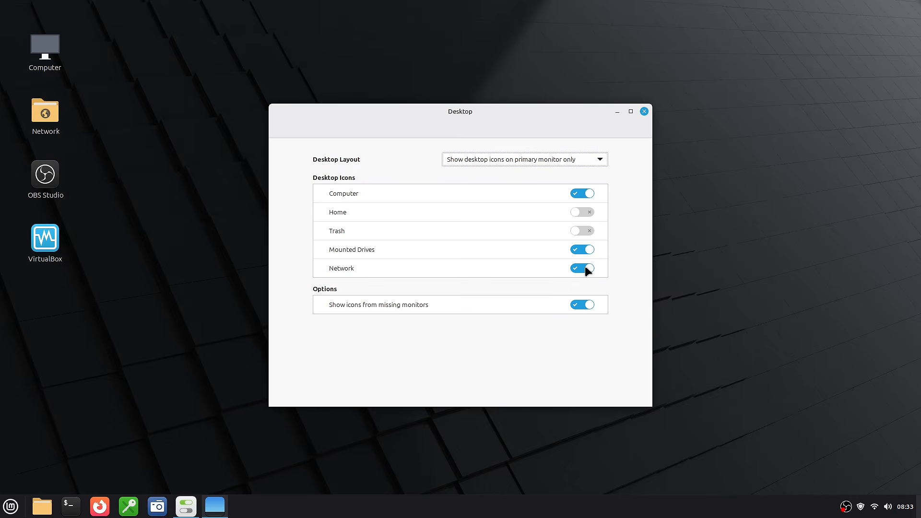
Hide the Network and Computer desktop icons and show Home and Trash again.
{"action": "left_click", "coordinate": [586, 268]}
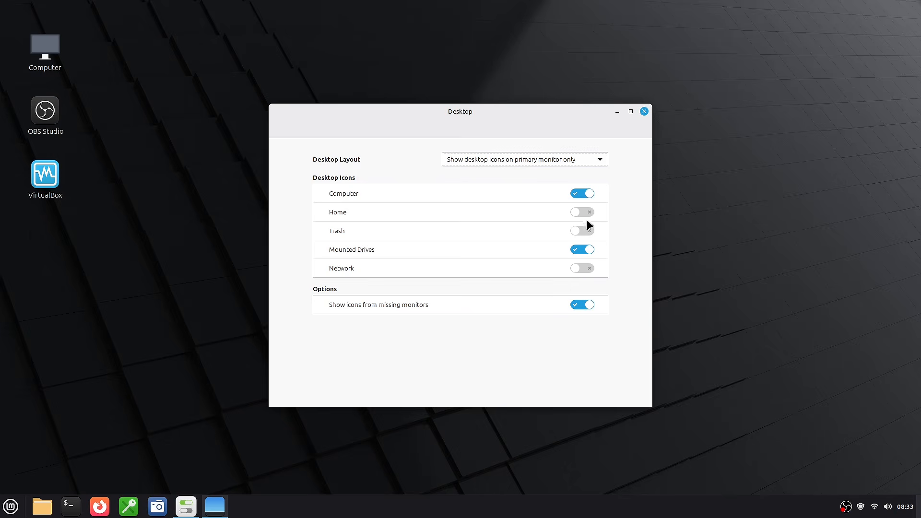
{"action": "left_click", "coordinate": [589, 193]}
{"action": "left_click", "coordinate": [583, 212]}
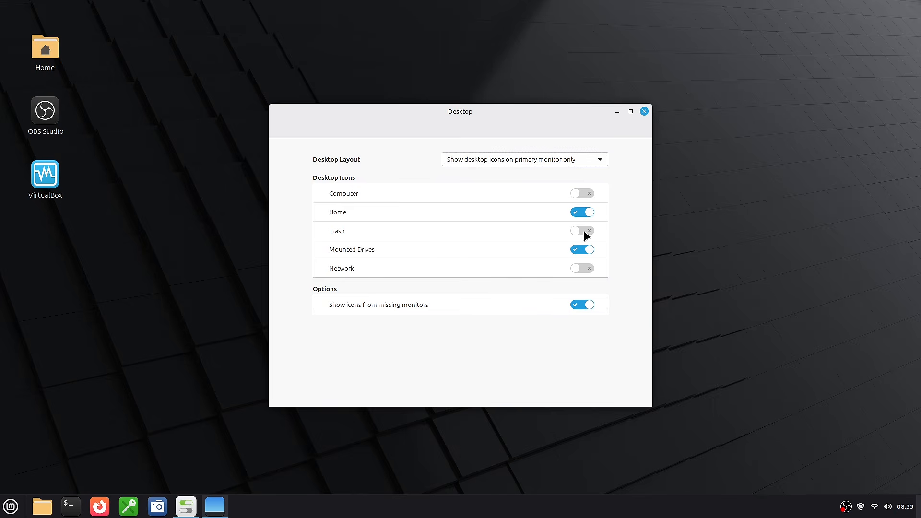
{"action": "left_click", "coordinate": [584, 233]}
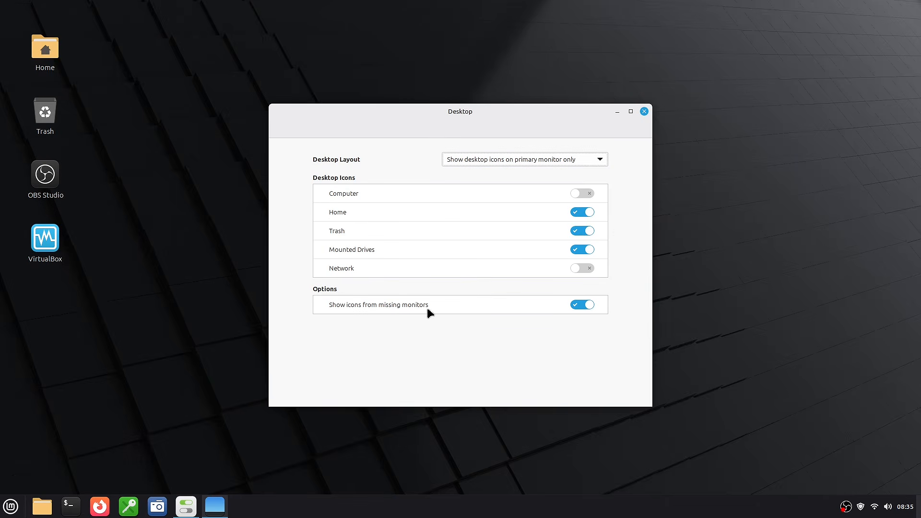
Turn the option to show icons from missing monitors off and back on.
{"action": "left_click", "coordinate": [582, 305]}
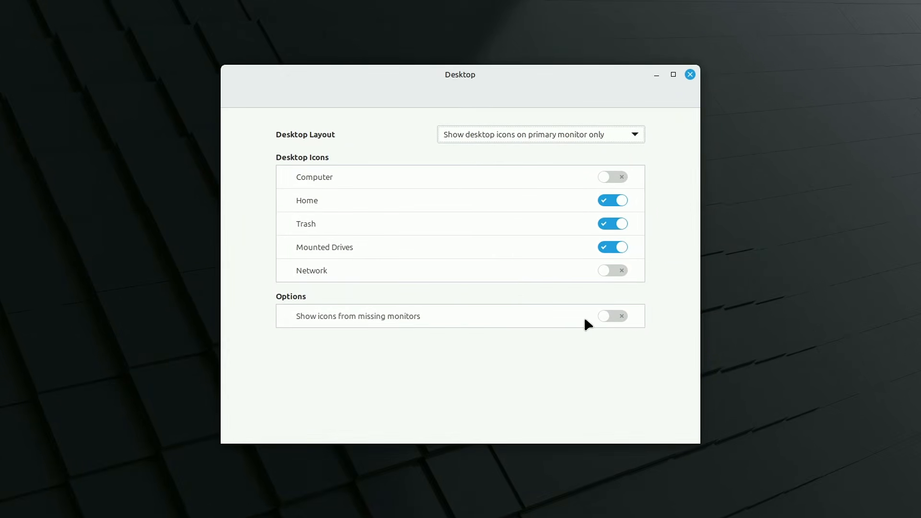
{"action": "left_click", "coordinate": [620, 317]}
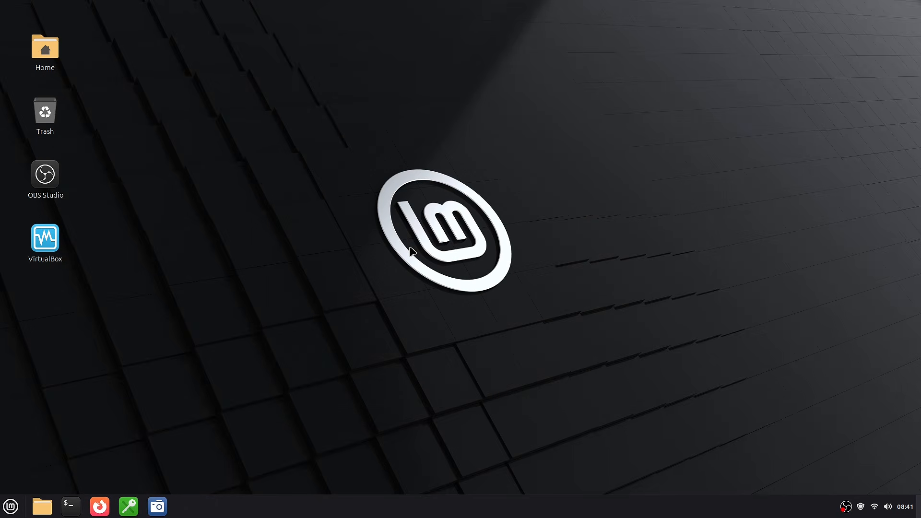
Open the desktop background settings and try four Linux Mint wallpapers: glowing green, plain green, dark 1920x1080, and the 4000x2251 one with the green logo.
{"action": "right_click", "coordinate": [430, 224]}
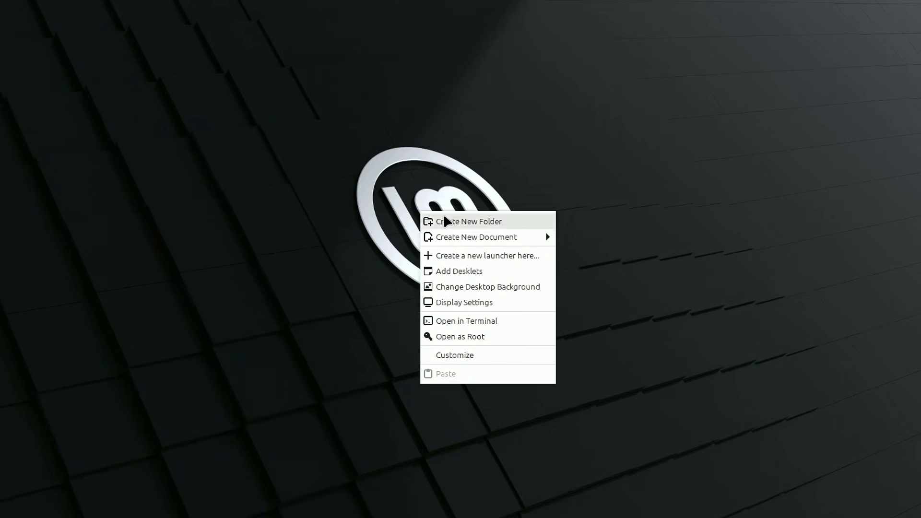
{"action": "left_click", "coordinate": [484, 288]}
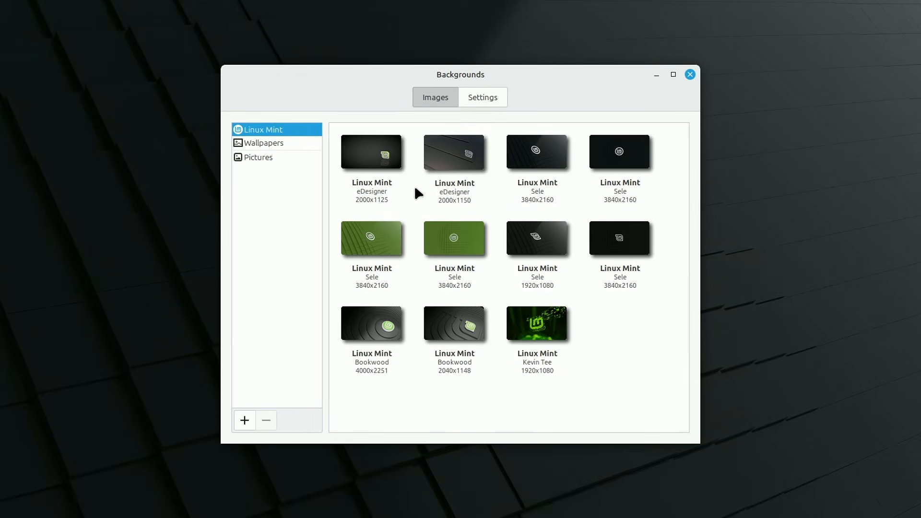
{"action": "left_click", "coordinate": [530, 325]}
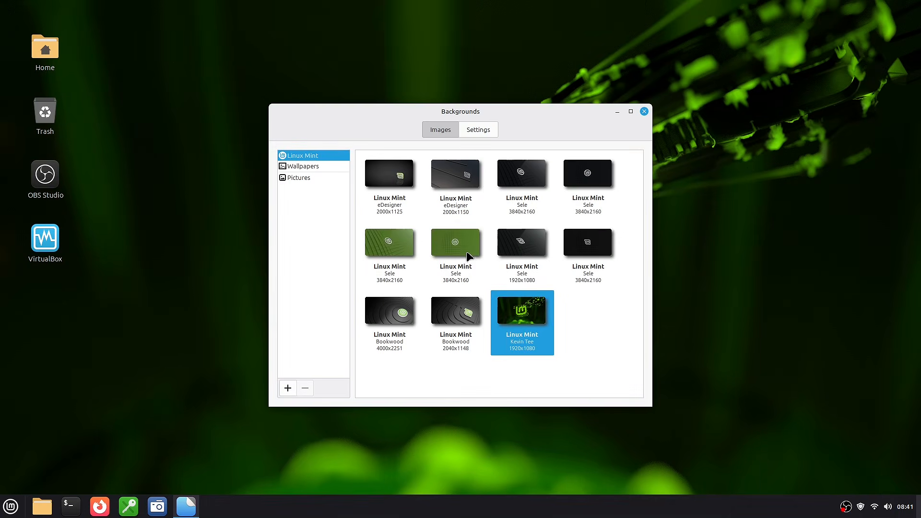
{"action": "left_click", "coordinate": [468, 249]}
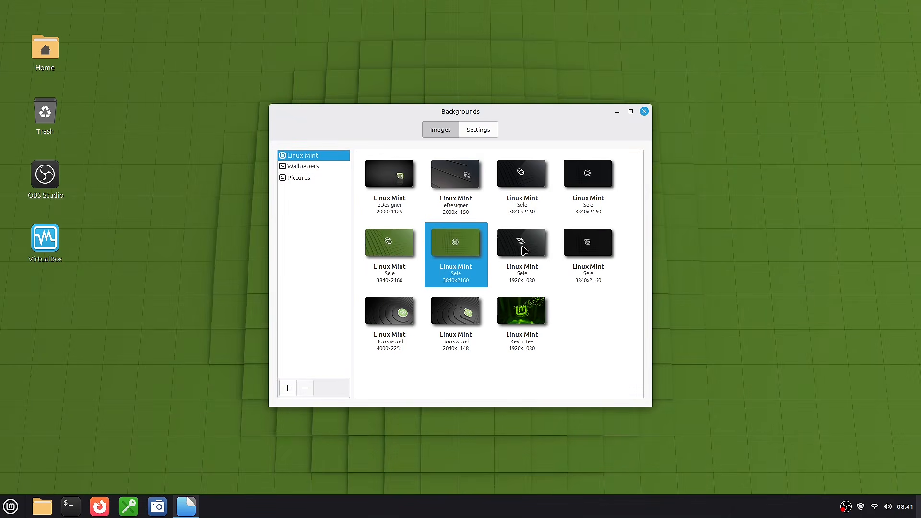
{"action": "left_click", "coordinate": [523, 249]}
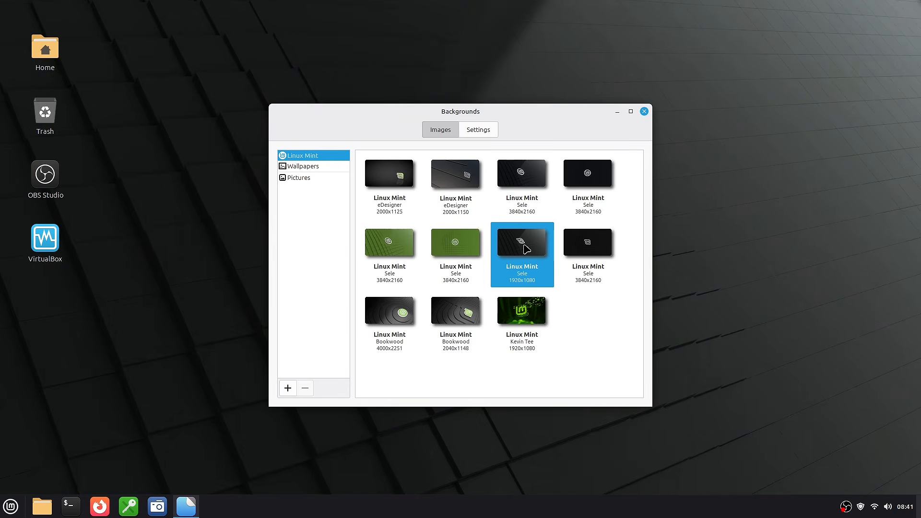
{"action": "left_click", "coordinate": [408, 319]}
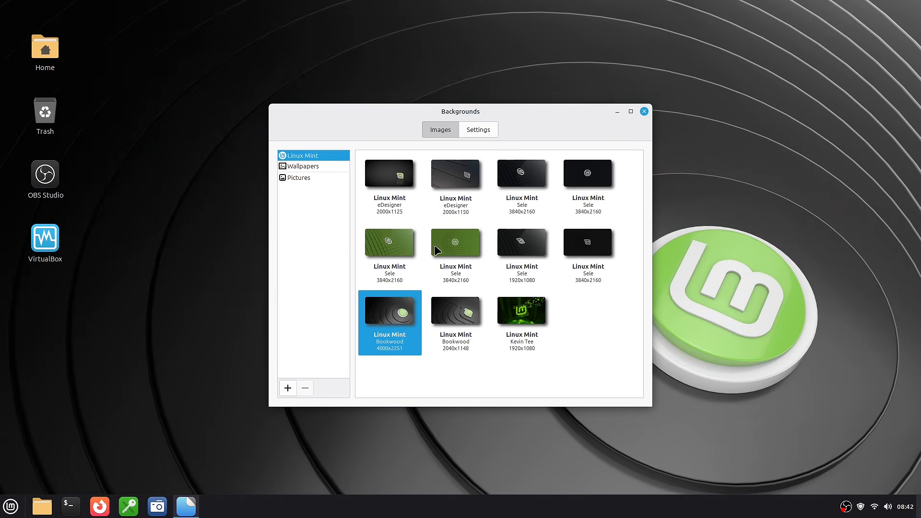
Browse the Wallpapers collection and set the Pearl image as the desktop background.
{"action": "left_click", "coordinate": [312, 167]}
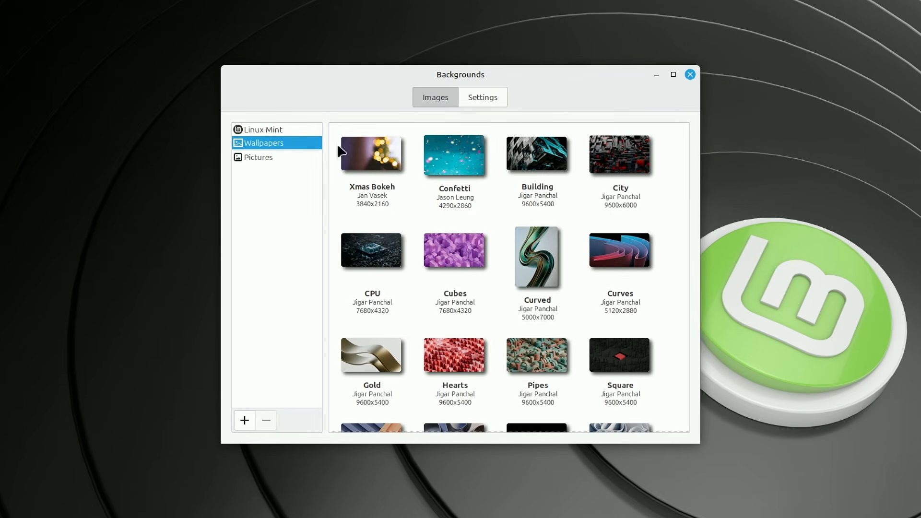
{"action": "scroll", "coordinate": [539, 247], "scroll_direction": "down", "scroll_amount": 10}
{"action": "scroll", "coordinate": [538, 248], "scroll_direction": "down", "scroll_amount": 5}
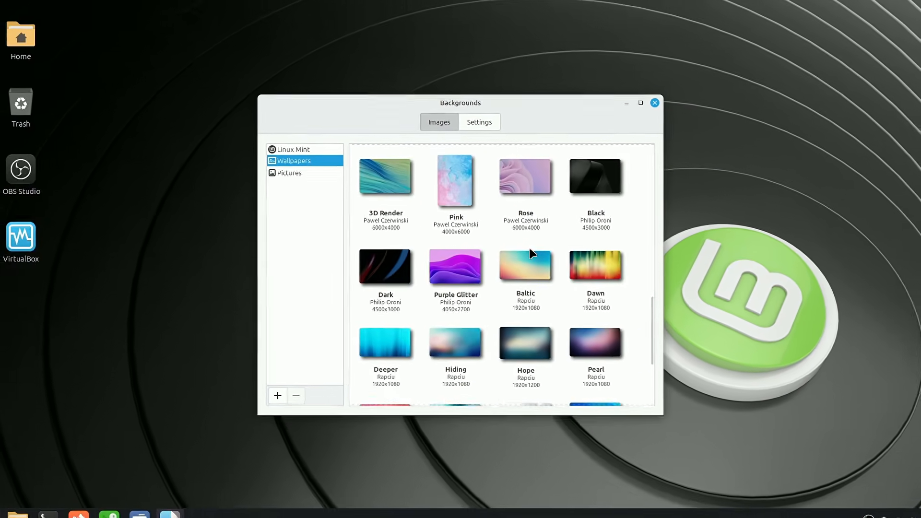
{"action": "left_click", "coordinate": [608, 287]}
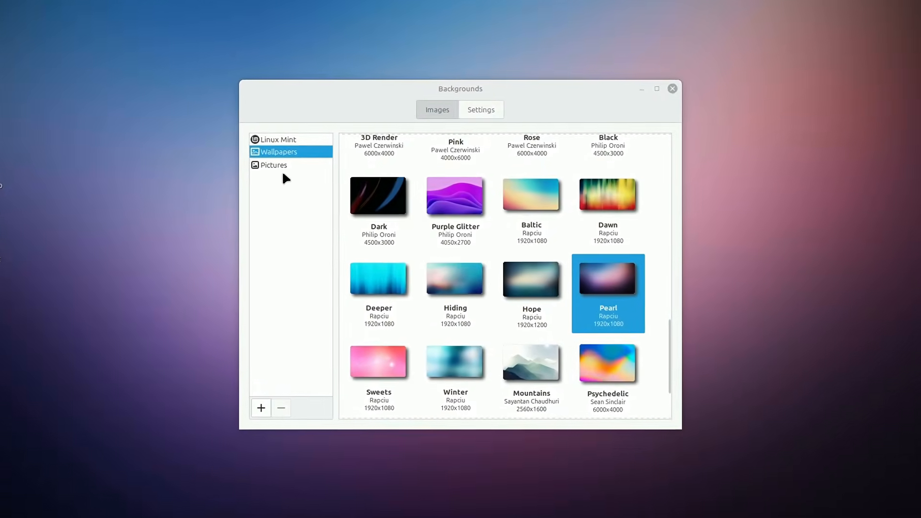
Try the brown animal photo and the grassy field photo from the Pictures folder as desktop backgrounds.
{"action": "left_click", "coordinate": [273, 167]}
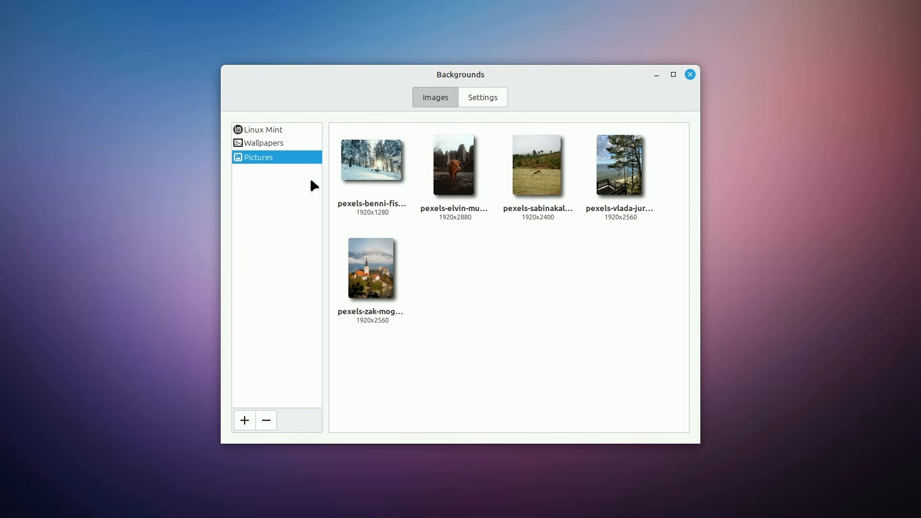
{"action": "left_click", "coordinate": [442, 178]}
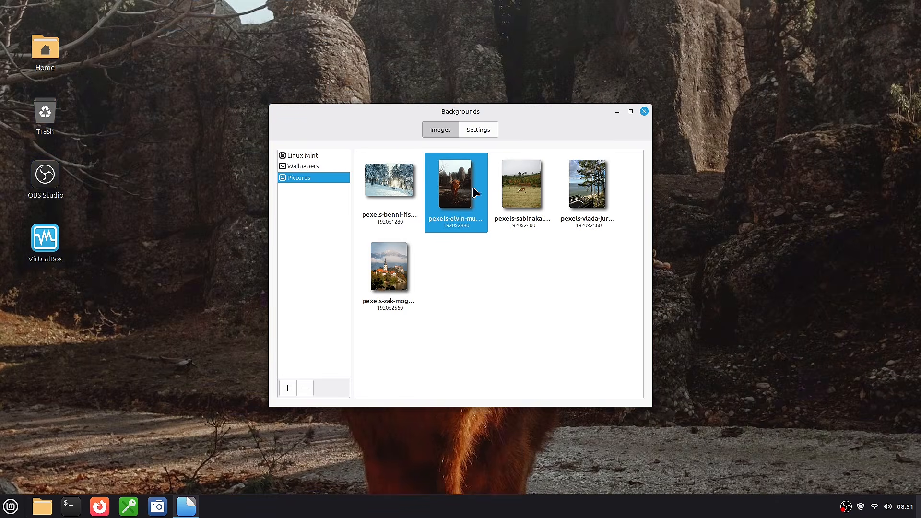
{"action": "left_click", "coordinate": [518, 189]}
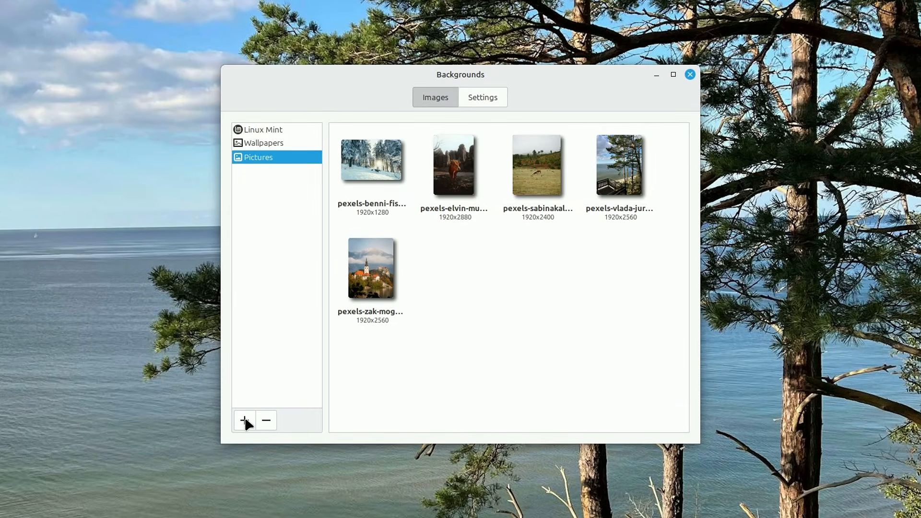
Add the Pics folder from Downloads as a source of background images.
{"action": "left_click", "coordinate": [245, 420]}
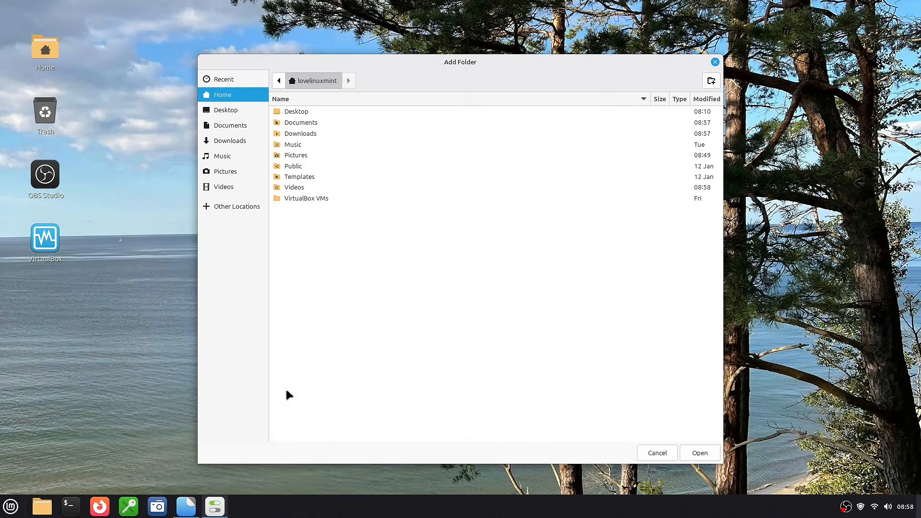
{"action": "left_click", "coordinate": [243, 144]}
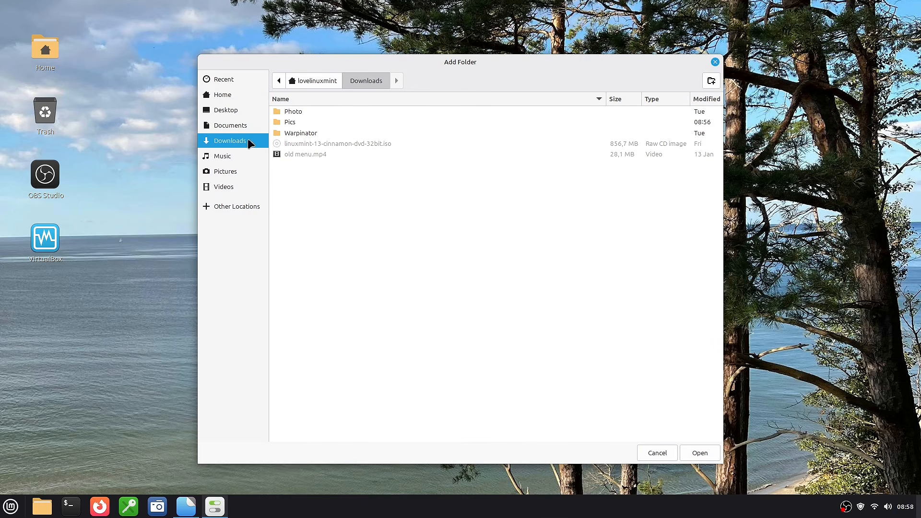
{"action": "left_click", "coordinate": [293, 122]}
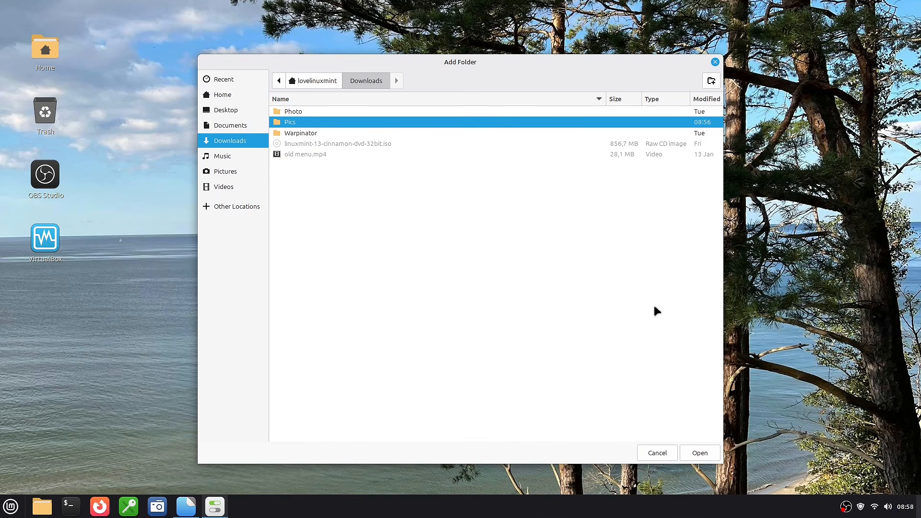
{"action": "left_click", "coordinate": [697, 453]}
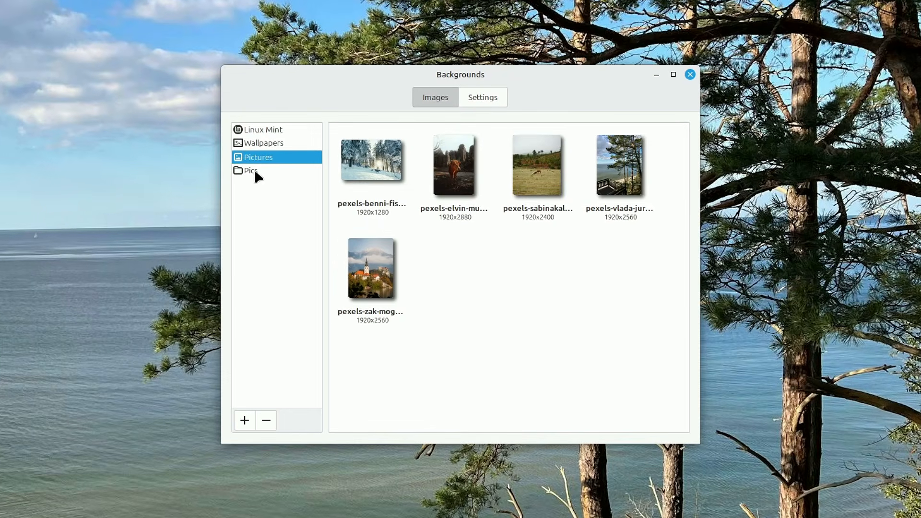
Apply the snowy mountain photo and then the orange rose photo from the Pics folder as desktop background.
{"action": "left_click", "coordinate": [256, 172]}
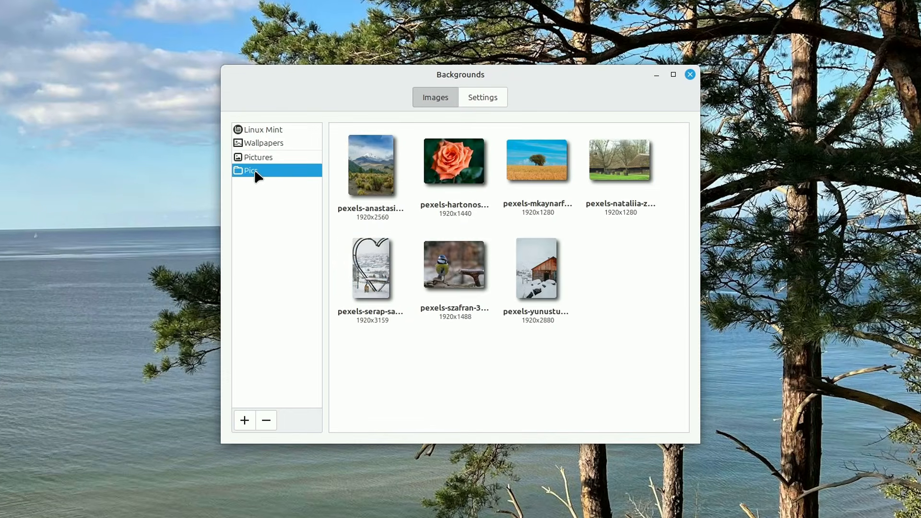
{"action": "left_click", "coordinate": [370, 165]}
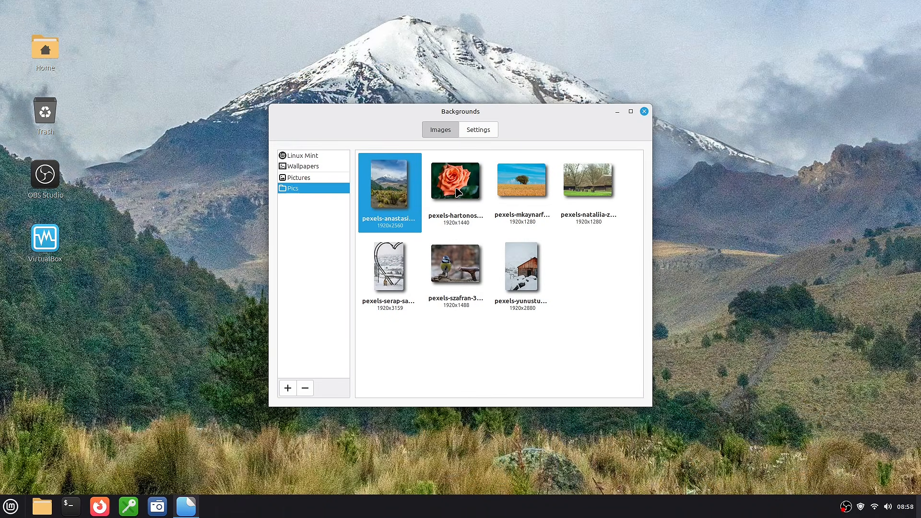
{"action": "left_click", "coordinate": [456, 192]}
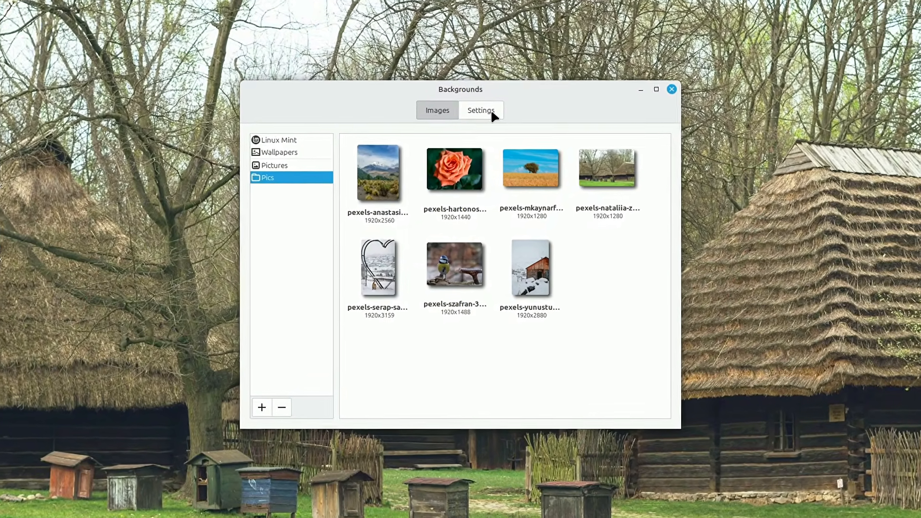
Turn on playing backgrounds as a slideshow and switch on random image order.
{"action": "left_click", "coordinate": [480, 130]}
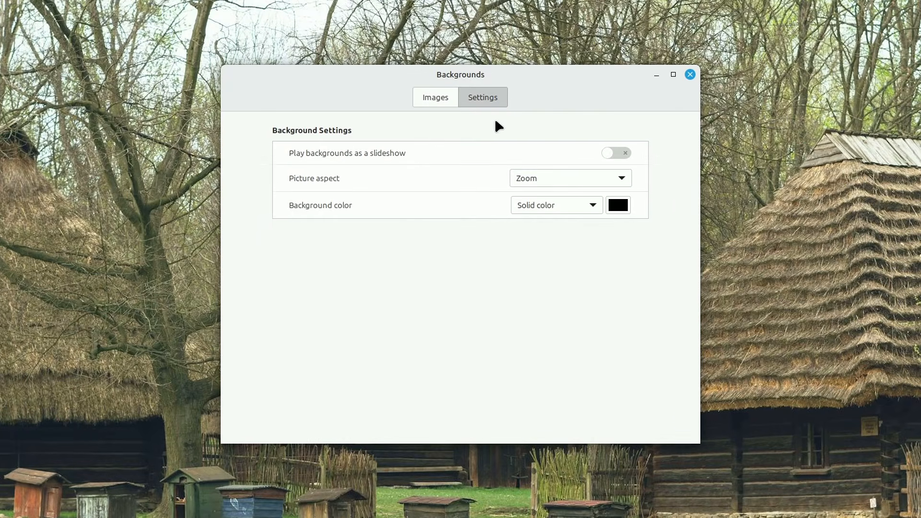
{"action": "left_click", "coordinate": [610, 153]}
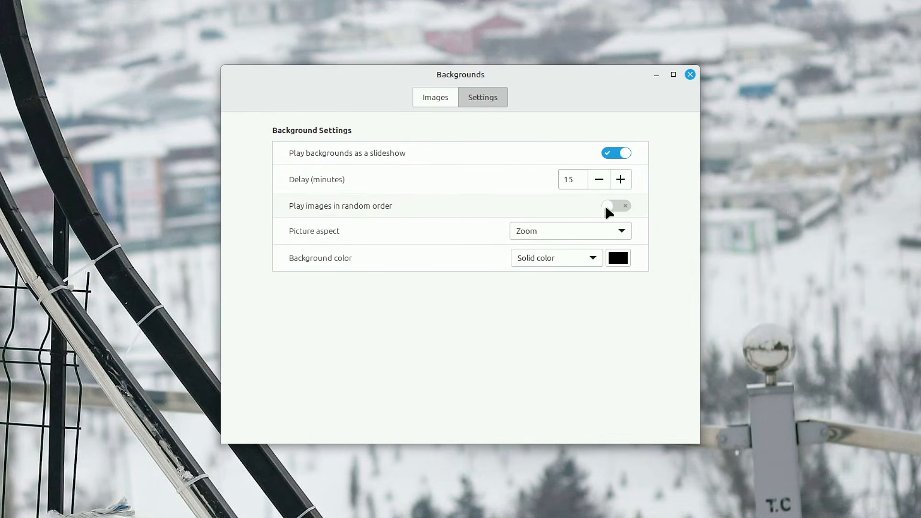
{"action": "left_click", "coordinate": [611, 202]}
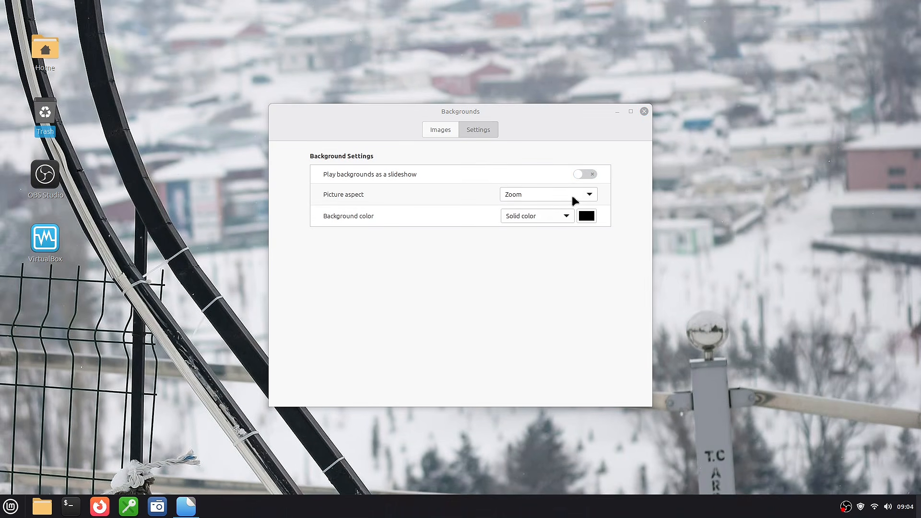
Try the Centered picture aspect for the background, then set it back to Zoom.
{"action": "left_click", "coordinate": [574, 199]}
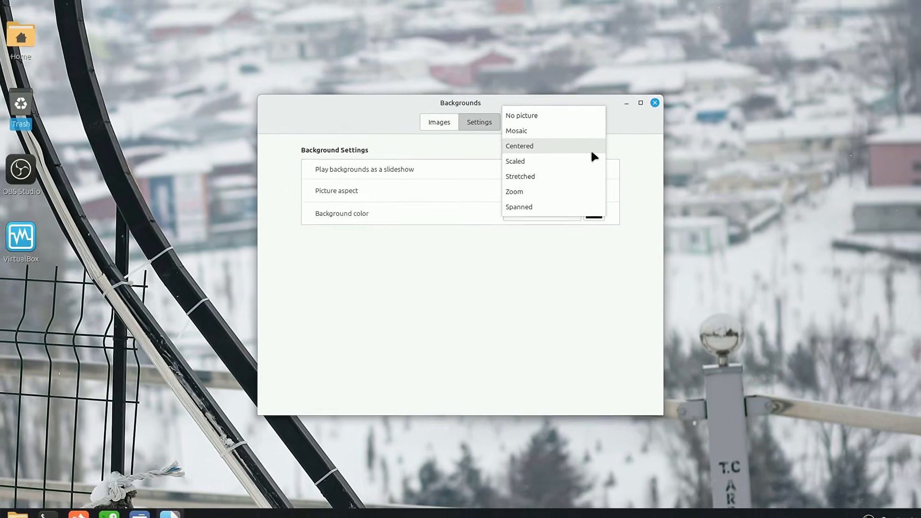
{"action": "left_click", "coordinate": [616, 125]}
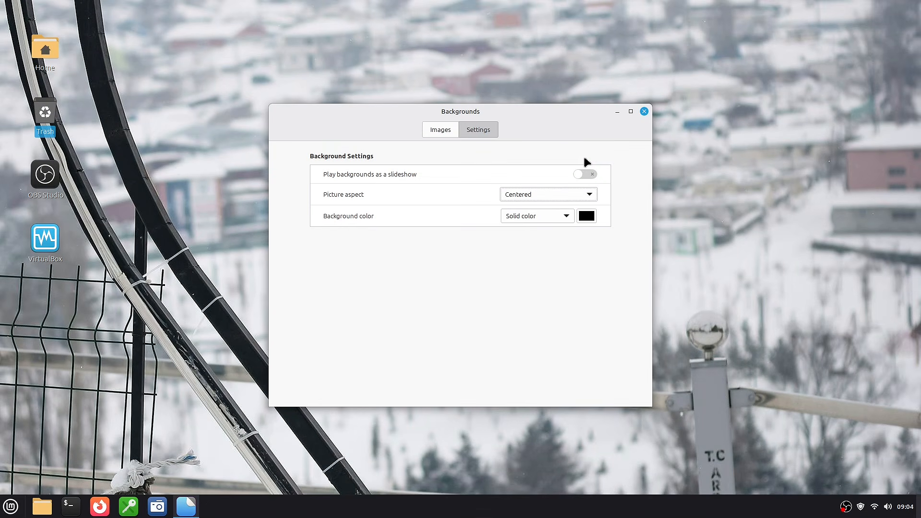
{"action": "left_click", "coordinate": [590, 194]}
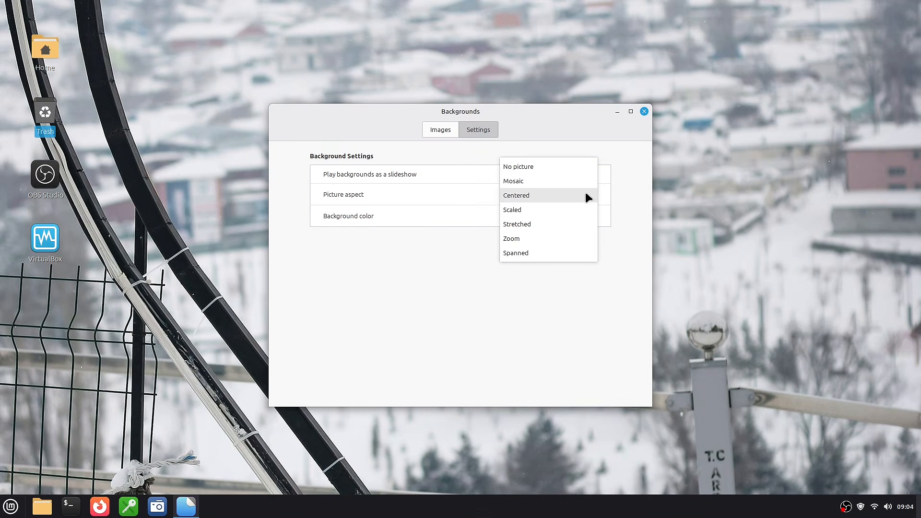
{"action": "left_click", "coordinate": [551, 238]}
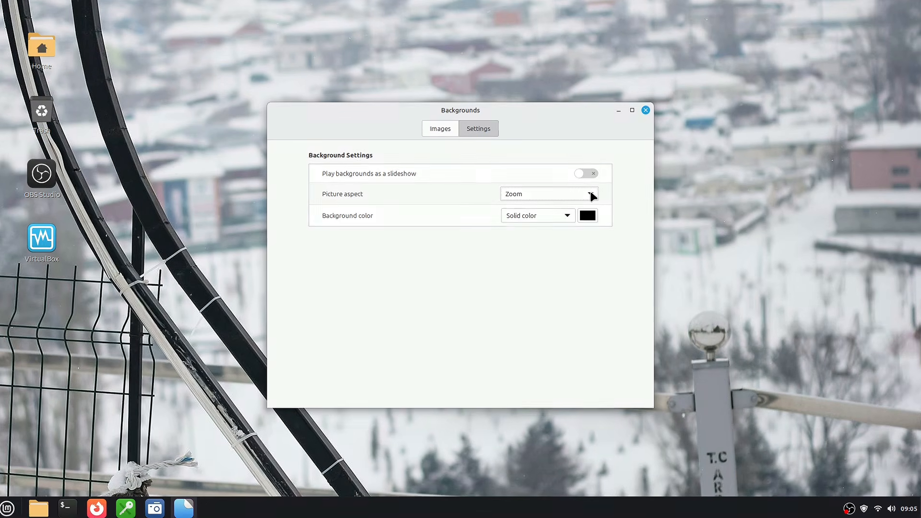
Set the picture aspect to No picture and the background color to Horizontal gradient.
{"action": "left_click", "coordinate": [590, 194]}
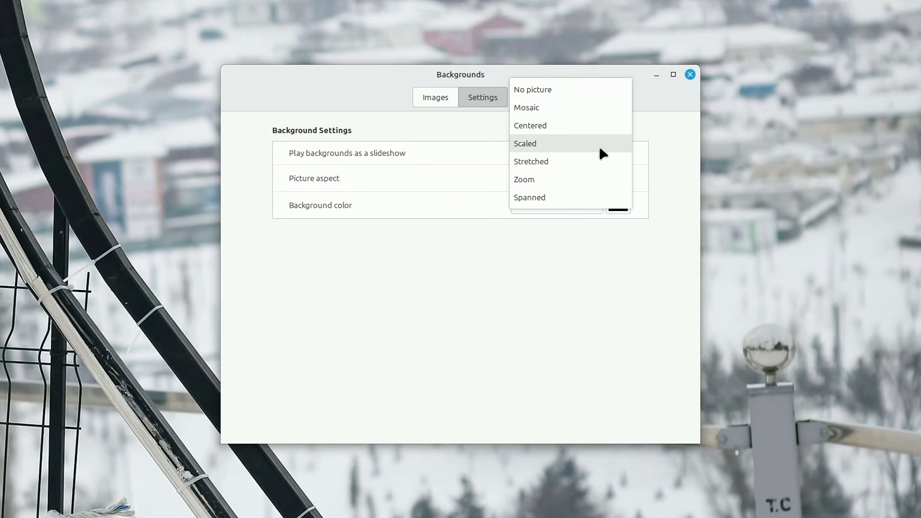
{"action": "left_click", "coordinate": [575, 92]}
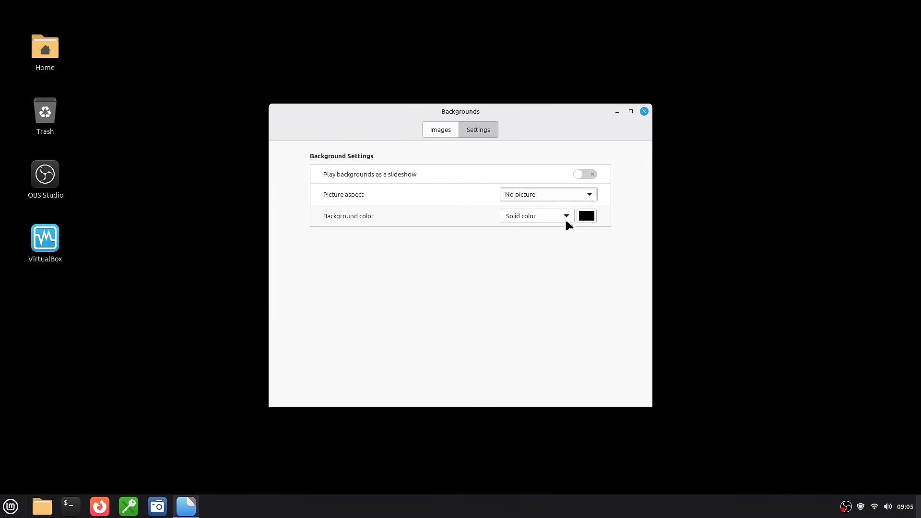
{"action": "left_click", "coordinate": [567, 219]}
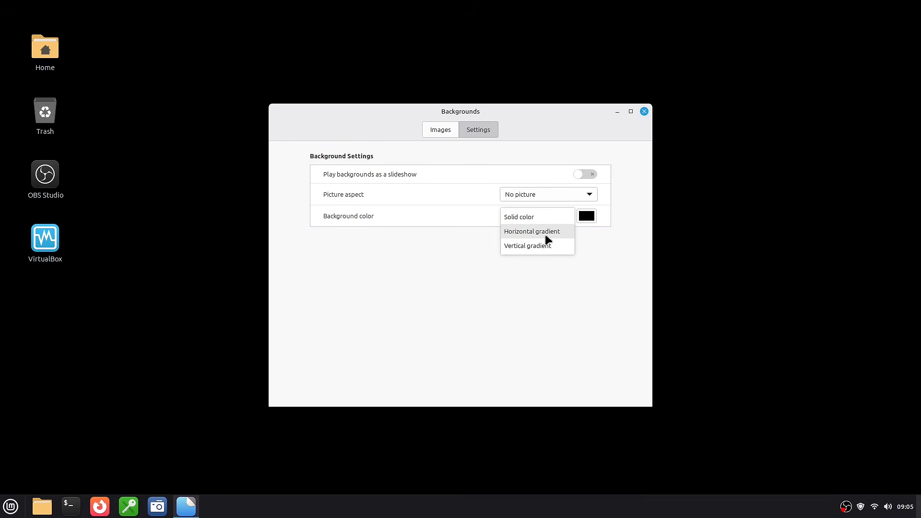
{"action": "left_click", "coordinate": [547, 235]}
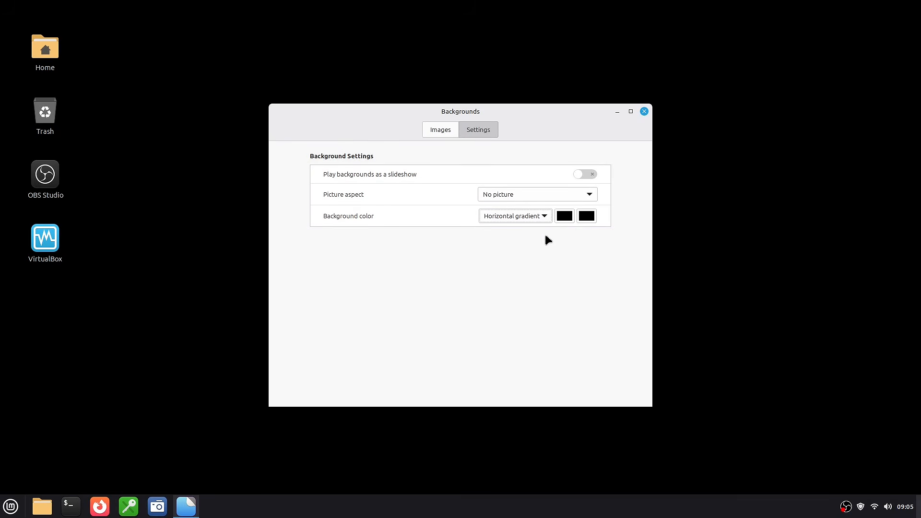
Set the gradient's first color to orange and its second color to green from the palette's middle row.
{"action": "left_click", "coordinate": [568, 218]}
{"action": "left_click", "coordinate": [435, 248]}
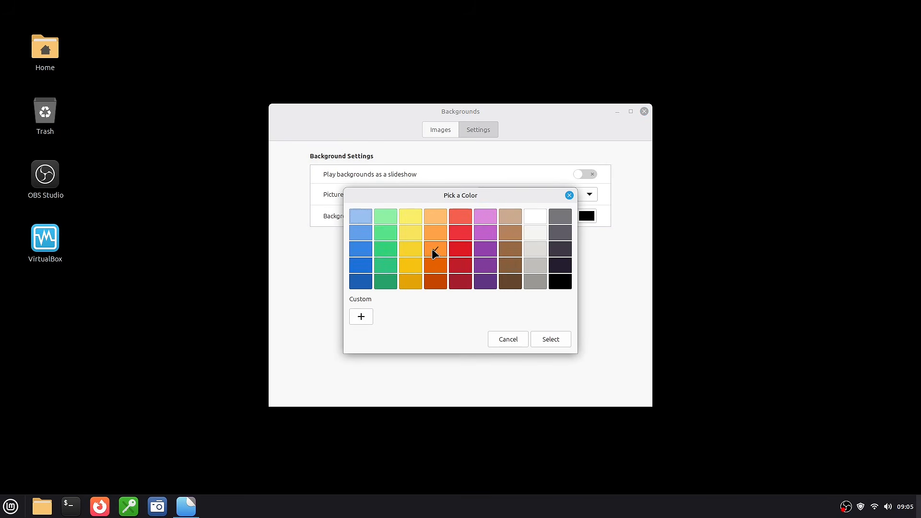
{"action": "left_click", "coordinate": [551, 340]}
{"action": "left_click", "coordinate": [586, 216]}
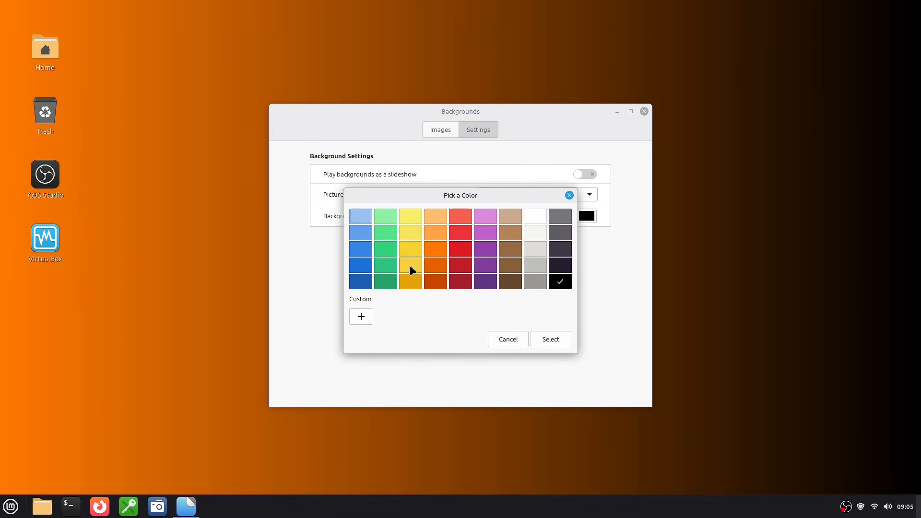
{"action": "left_click", "coordinate": [388, 250]}
{"action": "left_click", "coordinate": [550, 339]}
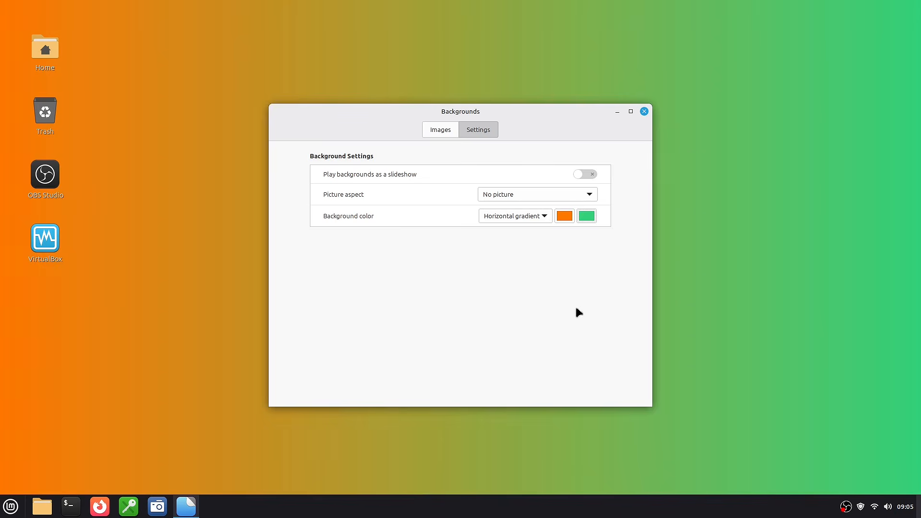
Mix a custom color for the first color of the horizontal background gradient.
{"action": "left_click", "coordinate": [565, 216]}
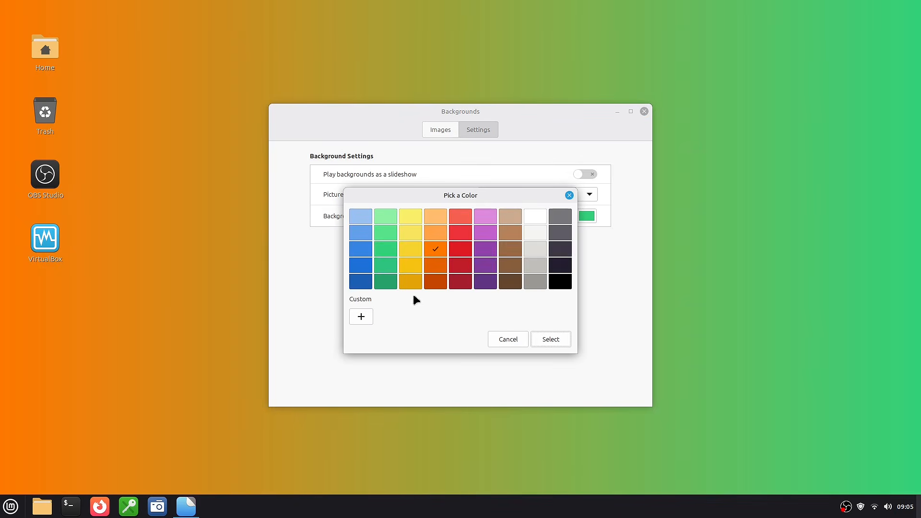
{"action": "left_click", "coordinate": [361, 315]}
{"action": "left_click_drag", "start_coordinate": [430, 300], "coordinate": [475, 321]}
{"action": "left_click_drag", "start_coordinate": [372, 237], "coordinate": [373, 269]}
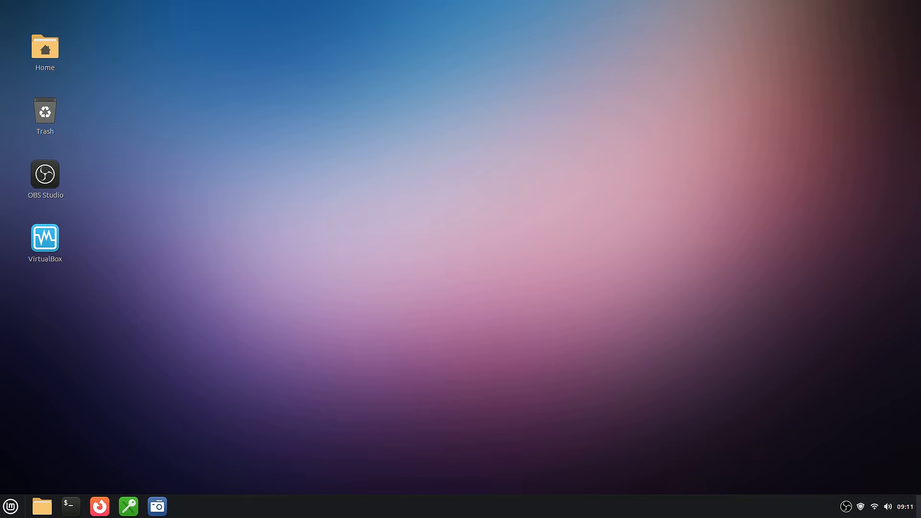
Search the installed applications for "themes" and open the Themes settings.
{"action": "key", "text": "super"}
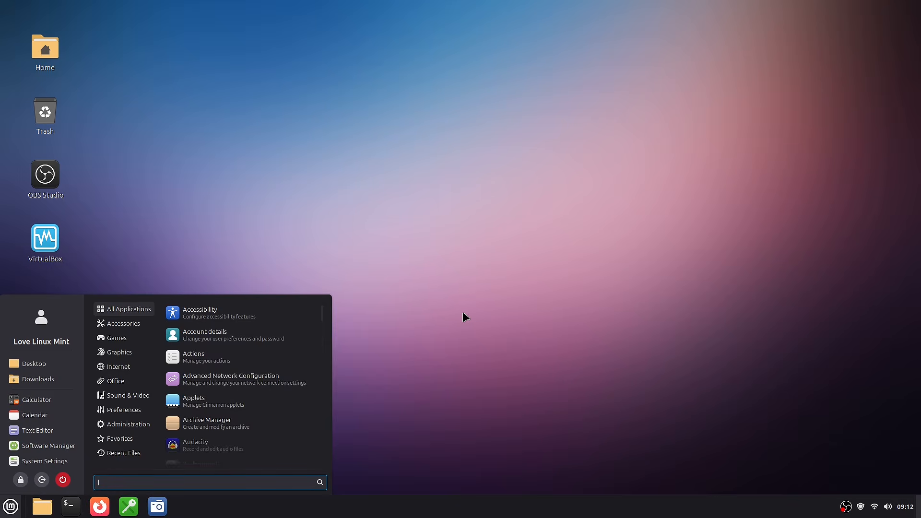
{"action": "type", "text": "themes"}
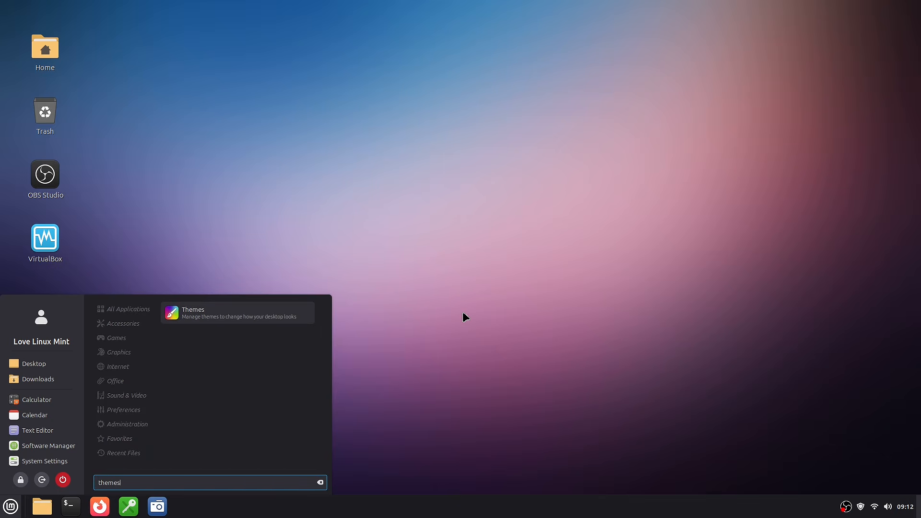
{"action": "key", "text": "Return"}
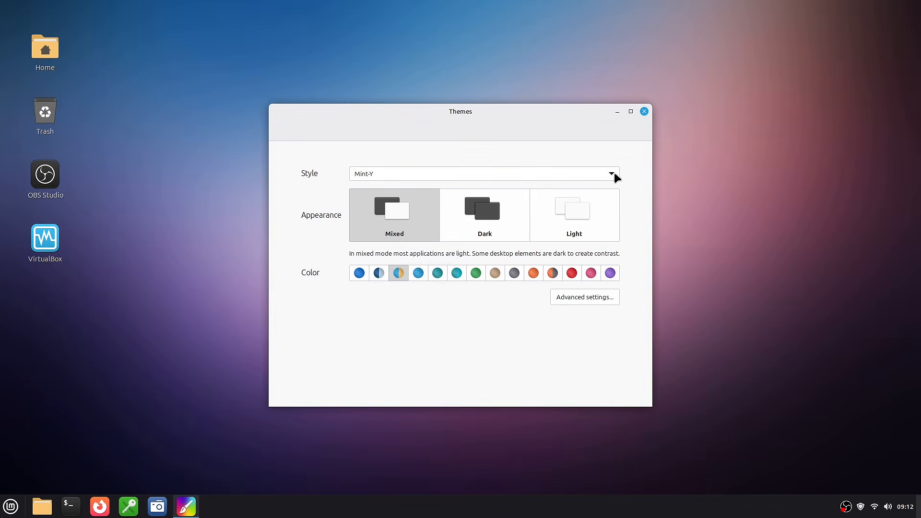
Try the Mint-X and Mint-L desktop styles, and return the style to Mint-Y.
{"action": "left_click", "coordinate": [612, 173]}
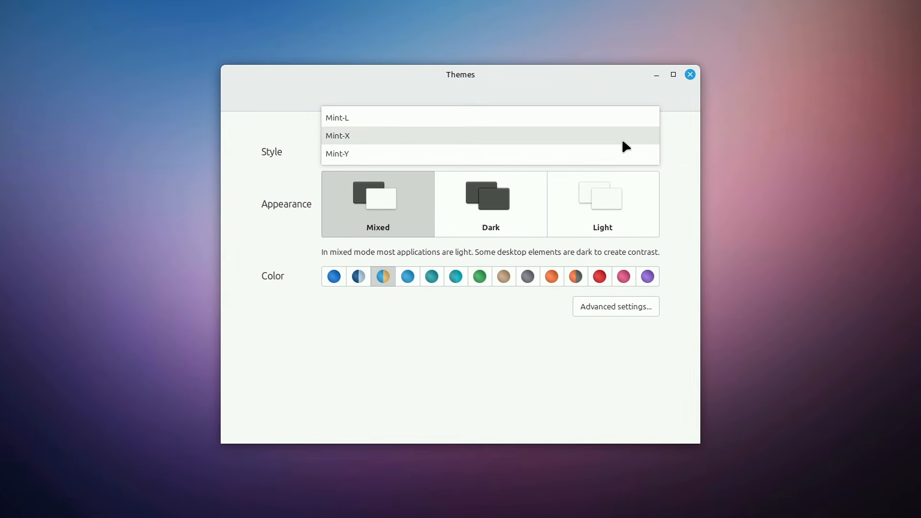
{"action": "left_click", "coordinate": [622, 141]}
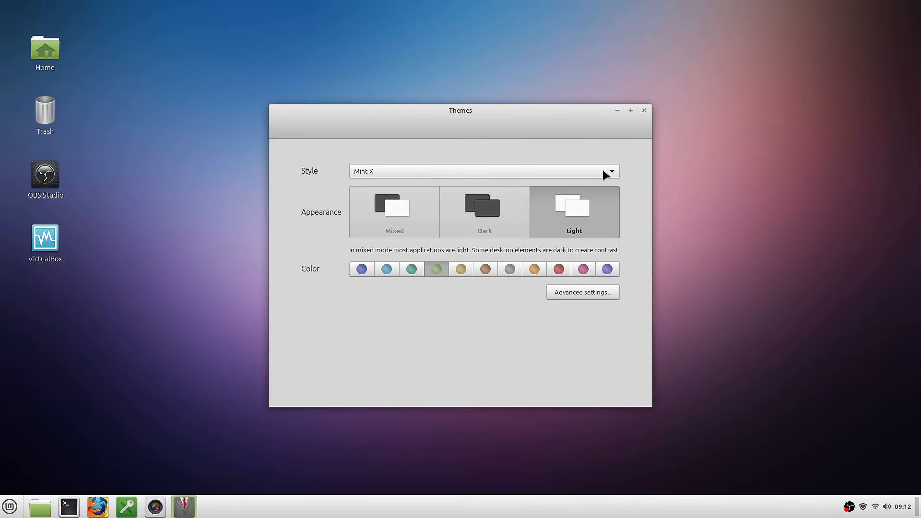
{"action": "left_click", "coordinate": [605, 173]}
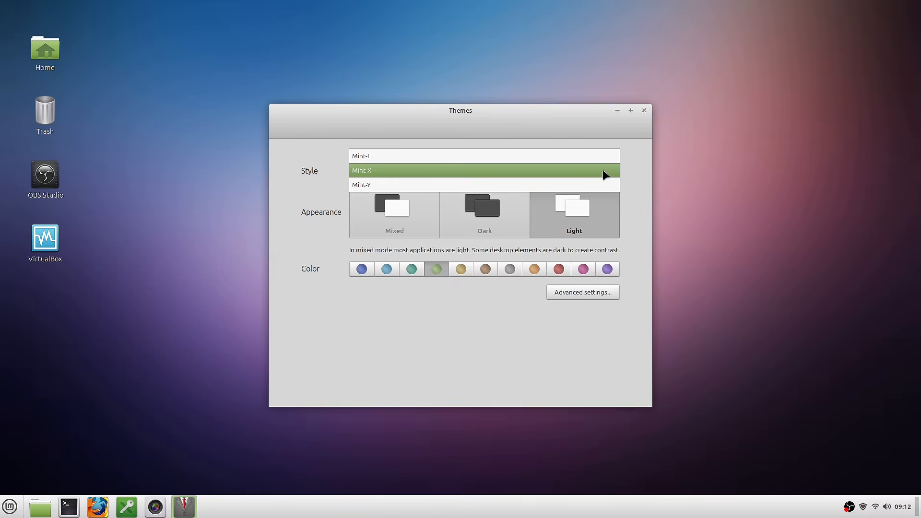
{"action": "left_click", "coordinate": [574, 160]}
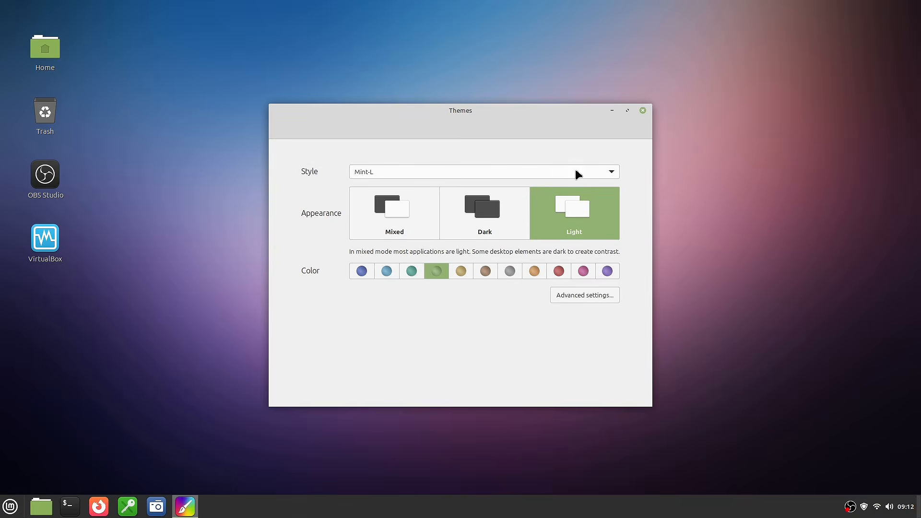
{"action": "left_click", "coordinate": [575, 170]}
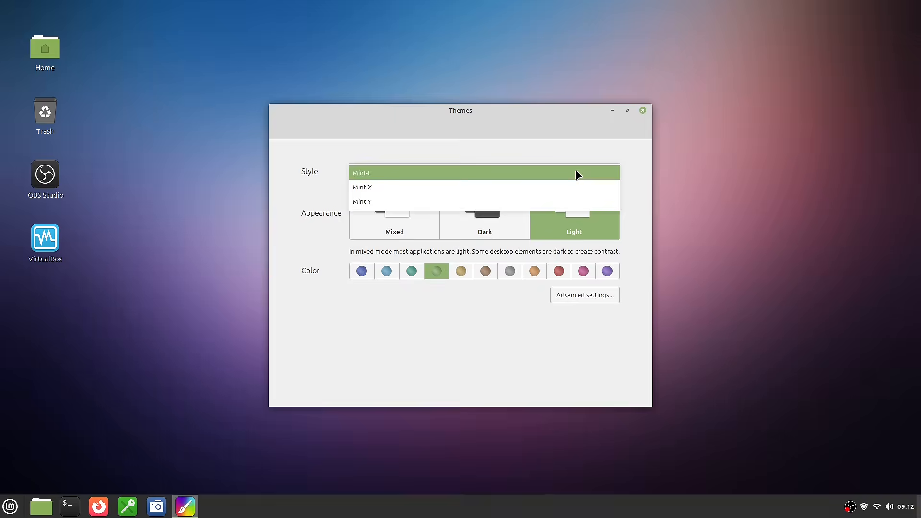
{"action": "left_click", "coordinate": [485, 203]}
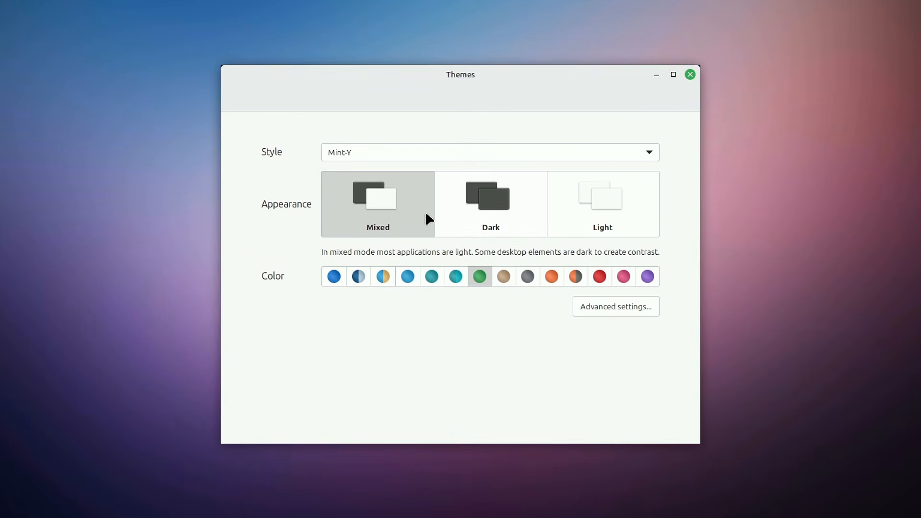
Try the Light and Dark appearances for the Mint-Y style, and return the appearance to Mixed.
{"action": "left_click", "coordinate": [621, 208]}
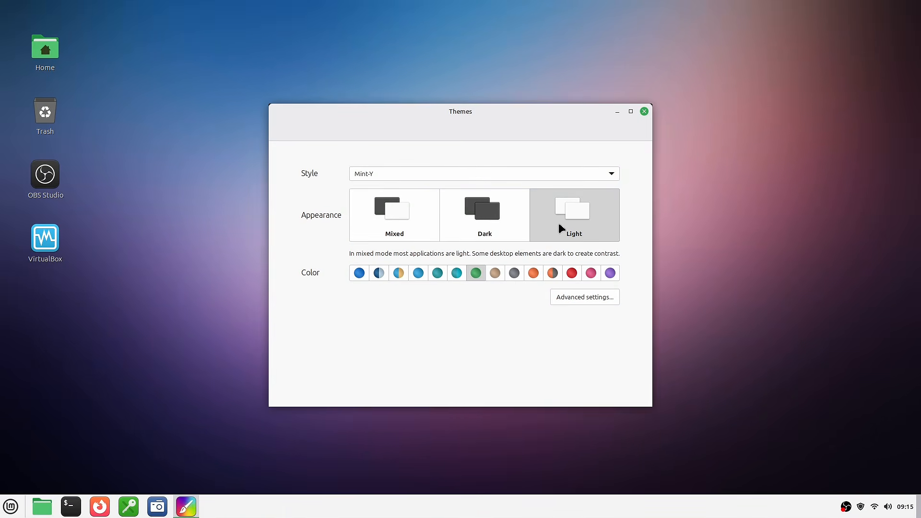
{"action": "left_click", "coordinate": [471, 230]}
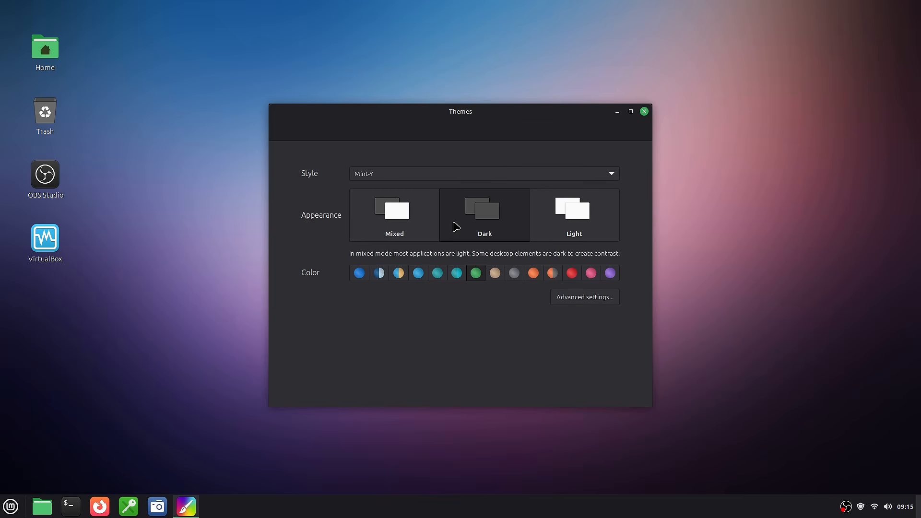
{"action": "left_click", "coordinate": [377, 222]}
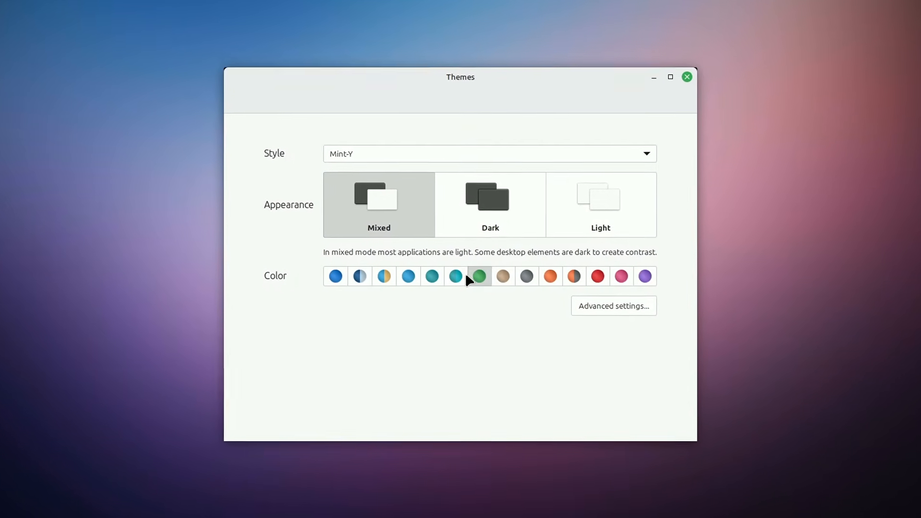
Try the sand, grey, orange-and-grey and red theme colors, and set the color to the two-tone blue-and-sand option.
{"action": "left_click", "coordinate": [499, 277]}
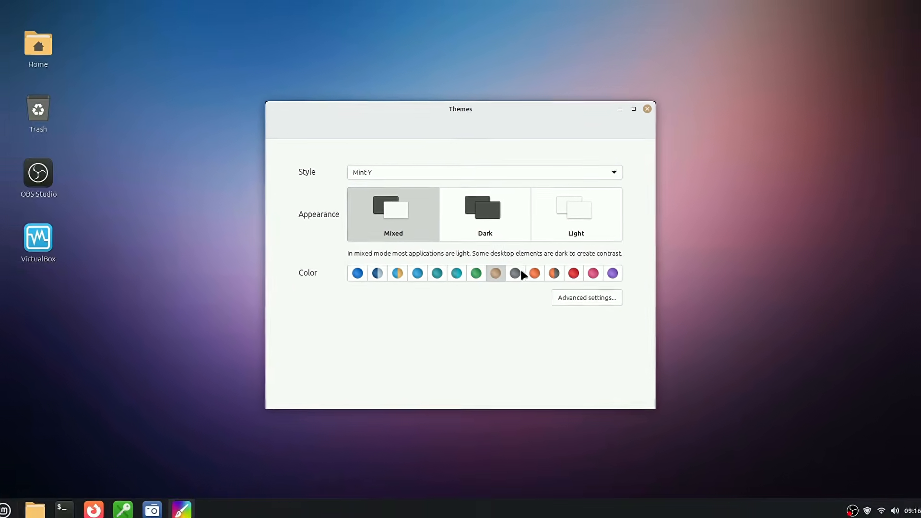
{"action": "left_click", "coordinate": [521, 275]}
{"action": "left_click", "coordinate": [553, 273]}
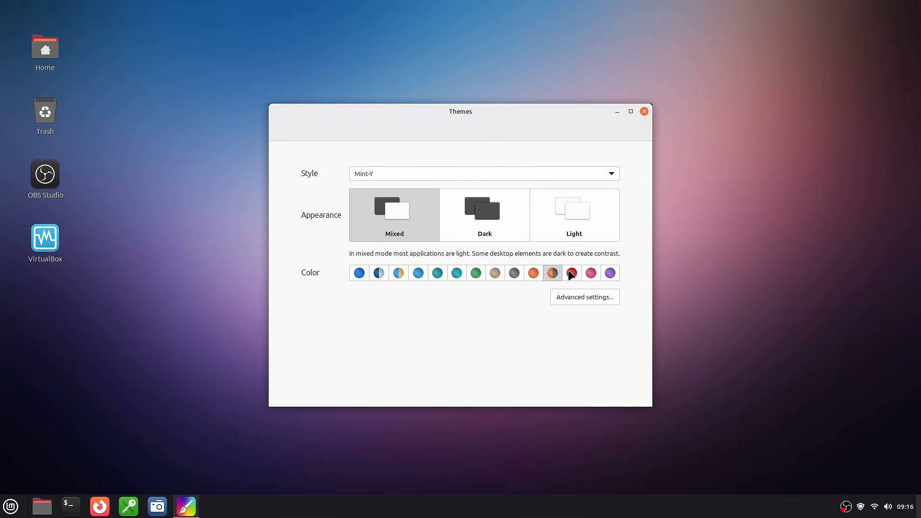
{"action": "left_click", "coordinate": [570, 273]}
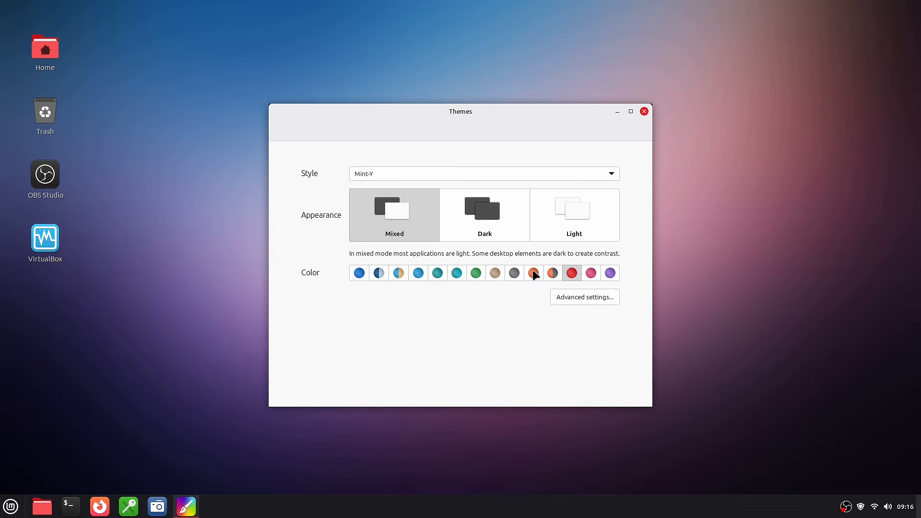
{"action": "left_click", "coordinate": [401, 274]}
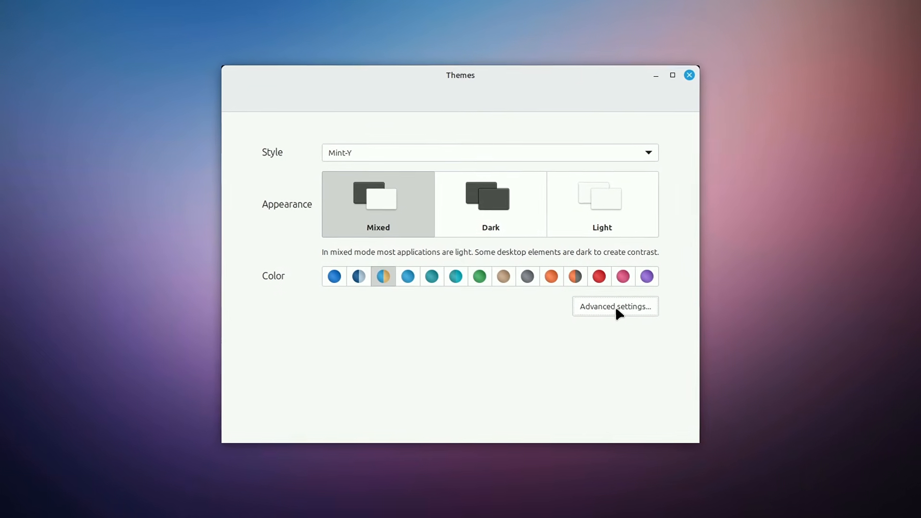
Open the advanced theme settings and look through the available mouse pointer, applications, icons and desktop themes.
{"action": "left_click", "coordinate": [617, 306]}
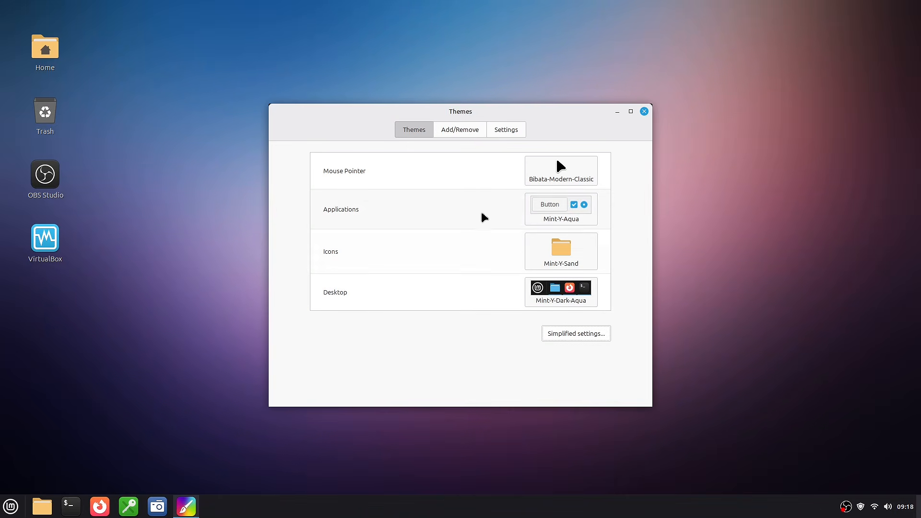
{"action": "left_click", "coordinate": [576, 163]}
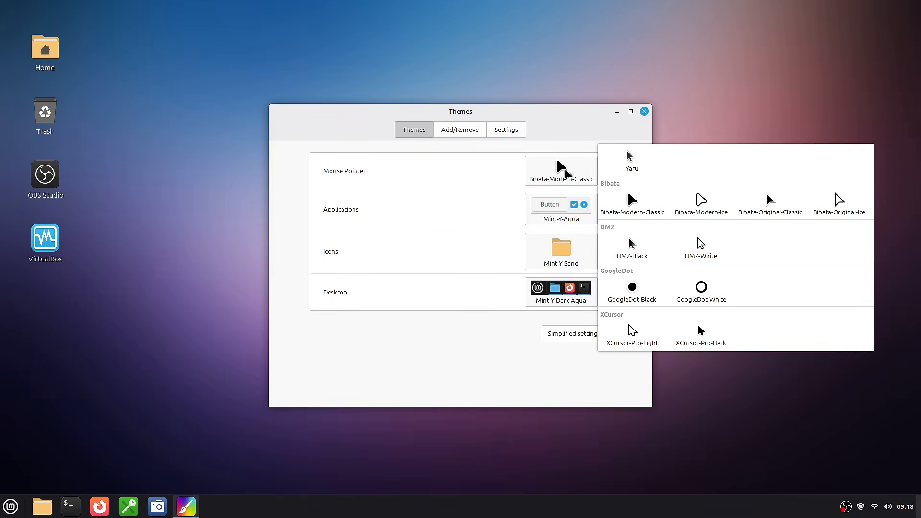
{"action": "left_click", "coordinate": [489, 202]}
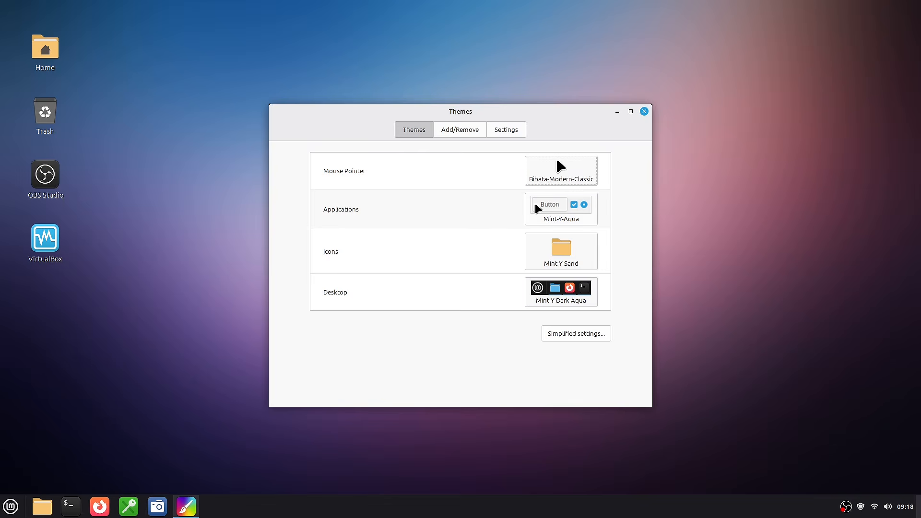
{"action": "left_click", "coordinate": [555, 210]}
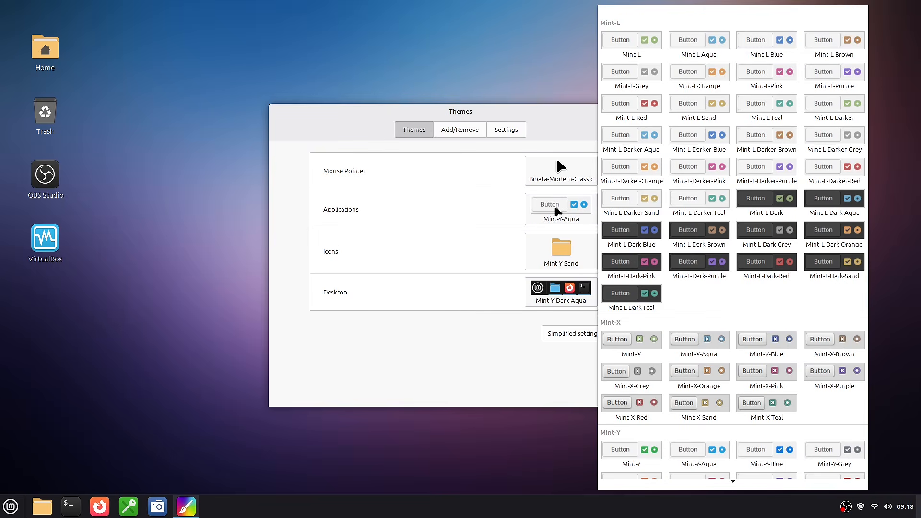
{"action": "left_click", "coordinate": [496, 216]}
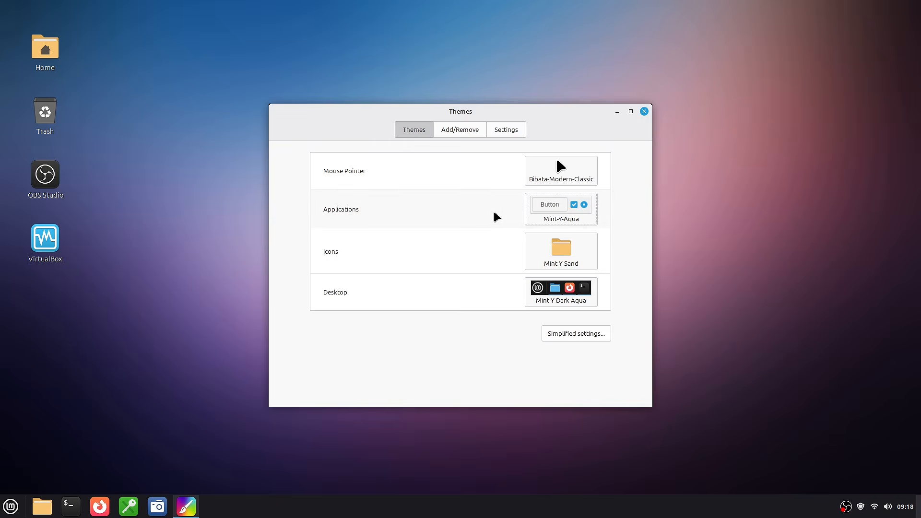
{"action": "left_click", "coordinate": [554, 255]}
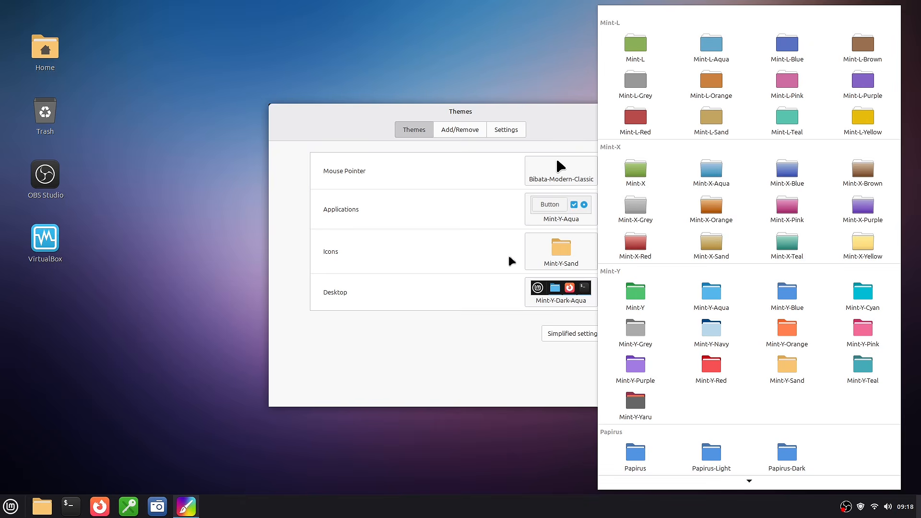
{"action": "left_click", "coordinate": [495, 262]}
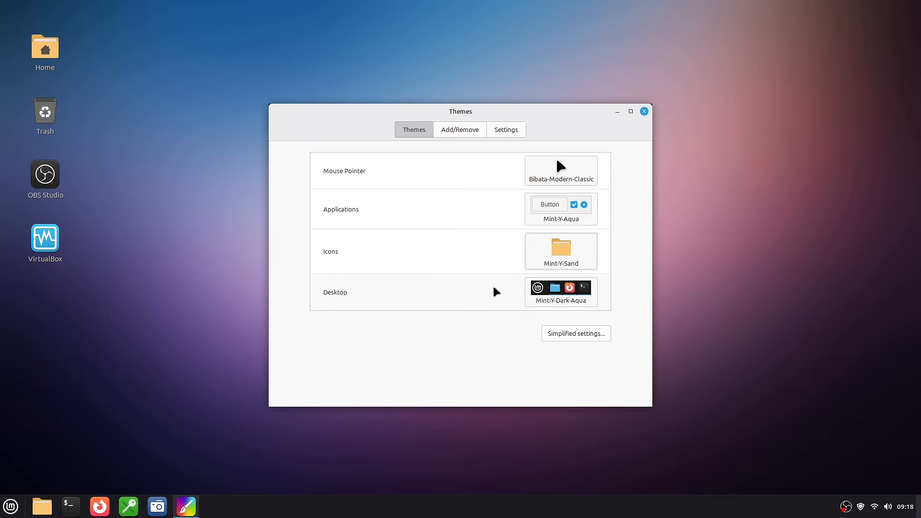
{"action": "left_click", "coordinate": [556, 292]}
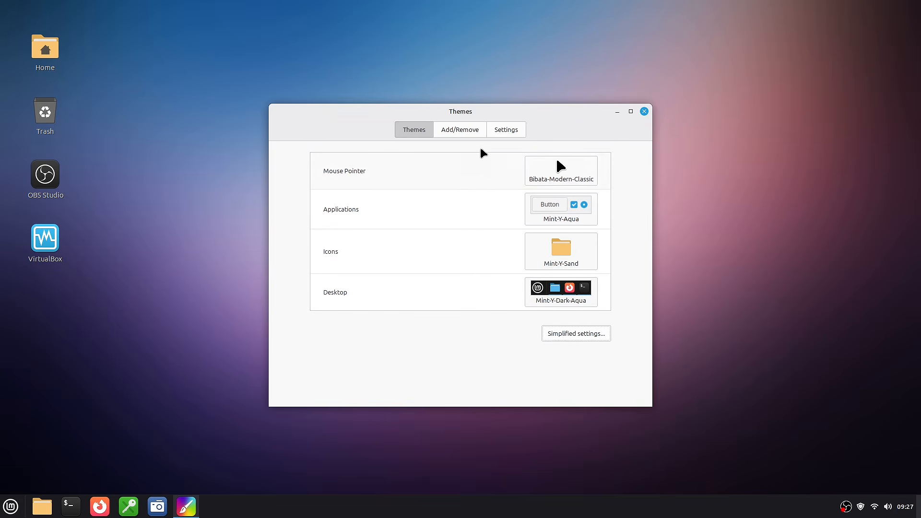
Install the Adapta-Nokto theme from the downloadable themes and apply it to both the desktop and the applications.
{"action": "left_click", "coordinate": [459, 132]}
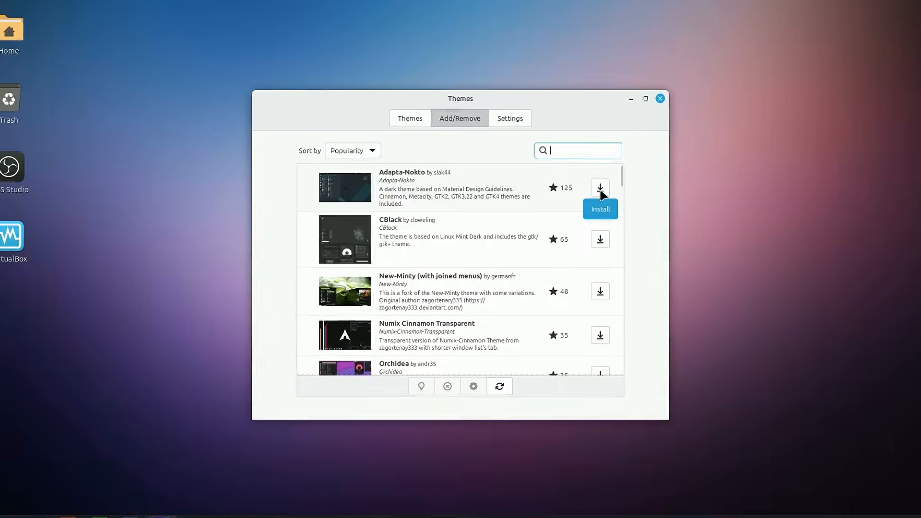
{"action": "left_click", "coordinate": [590, 196]}
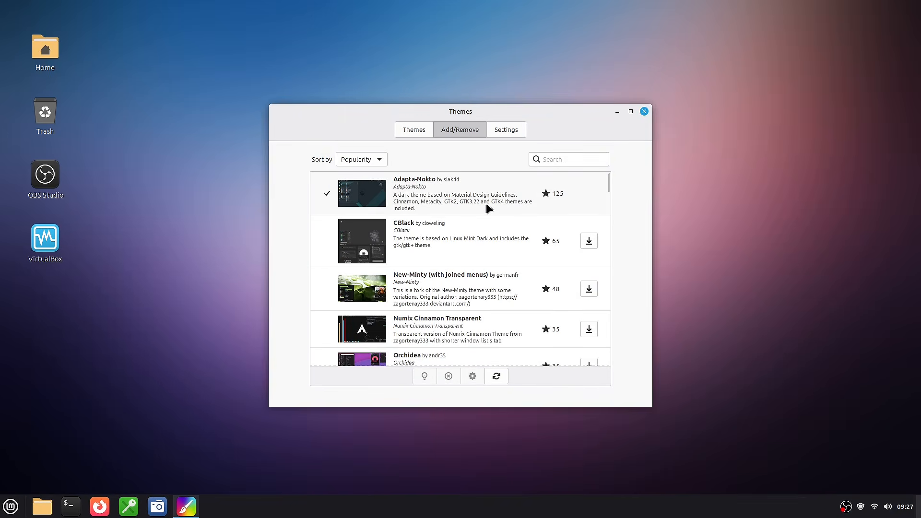
{"action": "left_click", "coordinate": [417, 131]}
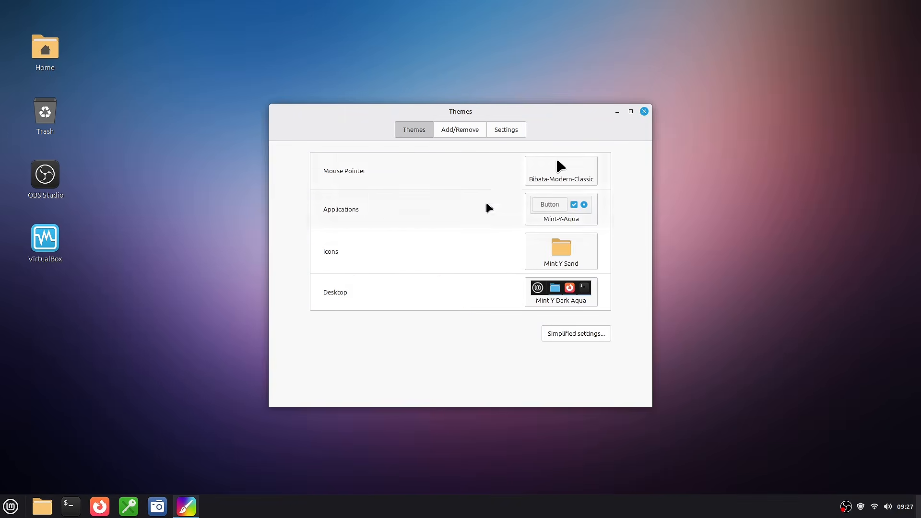
{"action": "left_click", "coordinate": [562, 298]}
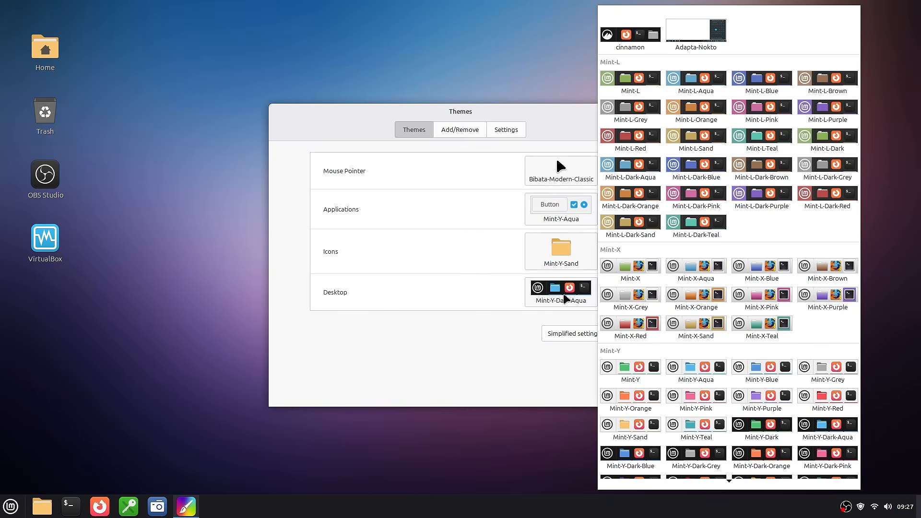
{"action": "left_click", "coordinate": [705, 38]}
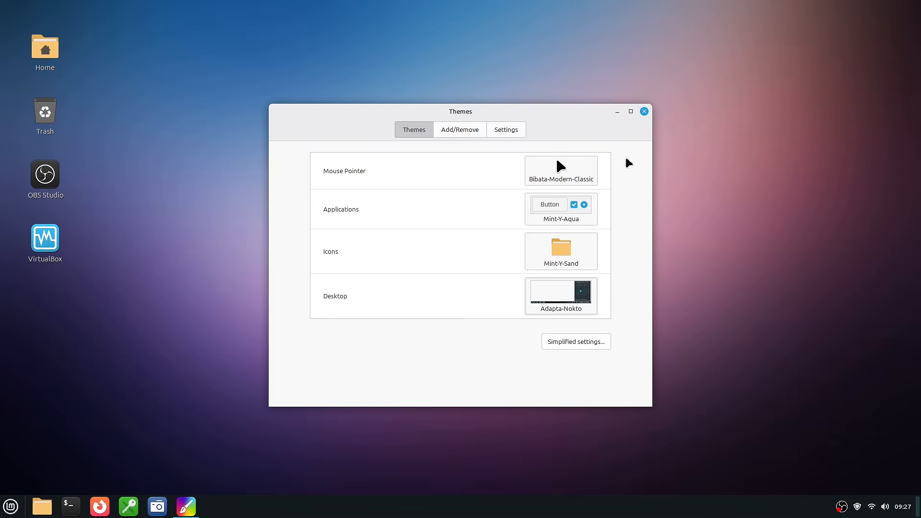
{"action": "left_click", "coordinate": [561, 217]}
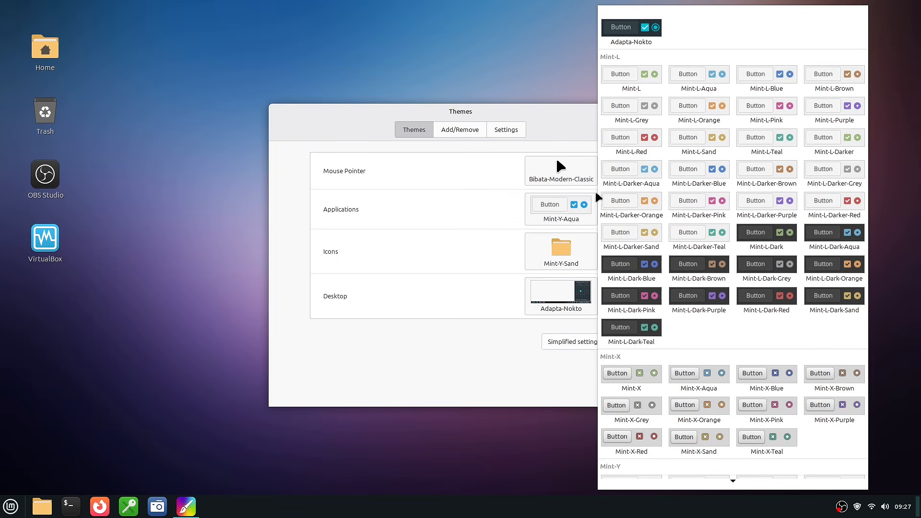
{"action": "left_click", "coordinate": [635, 35]}
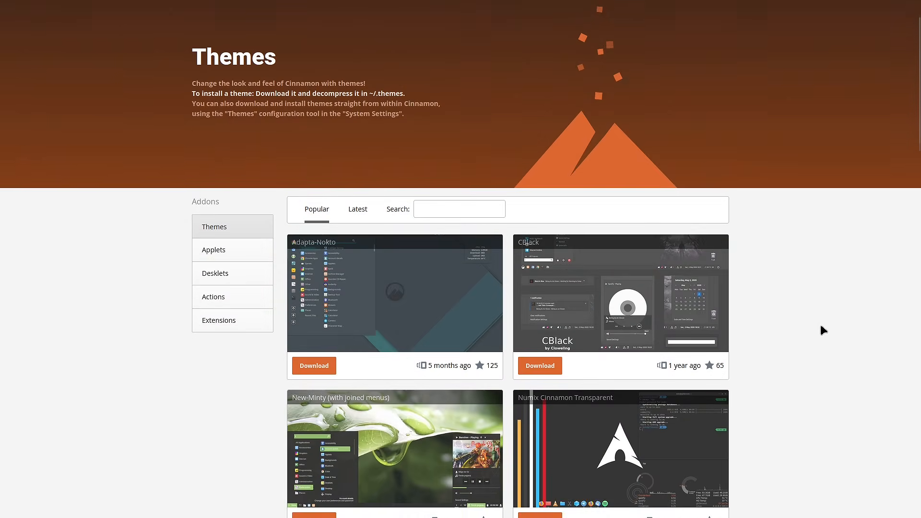
Browse the popular themes on the Cinnamon Spices website and read the Numix Cinnamon SemiTransparent theme's page and README.
{"action": "scroll", "coordinate": [821, 327], "scroll_direction": "down", "scroll_amount": 3}
{"action": "scroll", "coordinate": [820, 326], "scroll_direction": "down", "scroll_amount": 8}
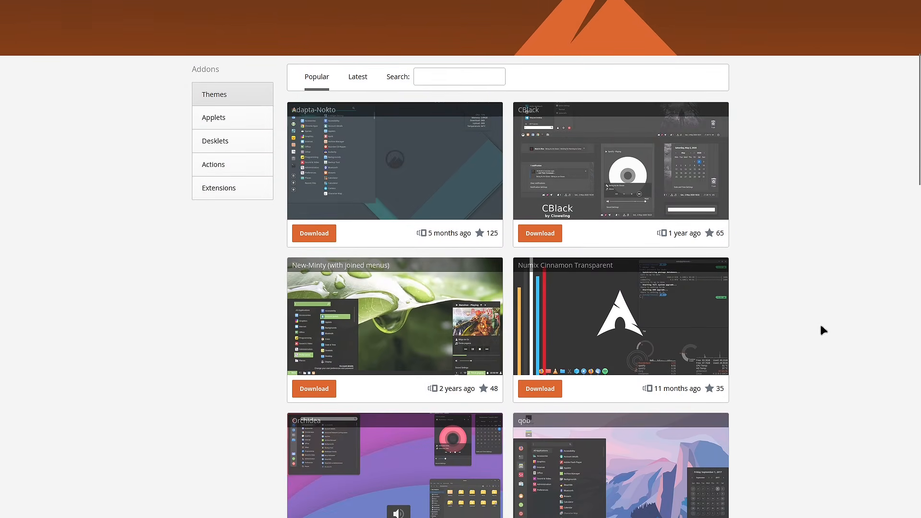
{"action": "scroll", "coordinate": [821, 326], "scroll_direction": "down", "scroll_amount": 5}
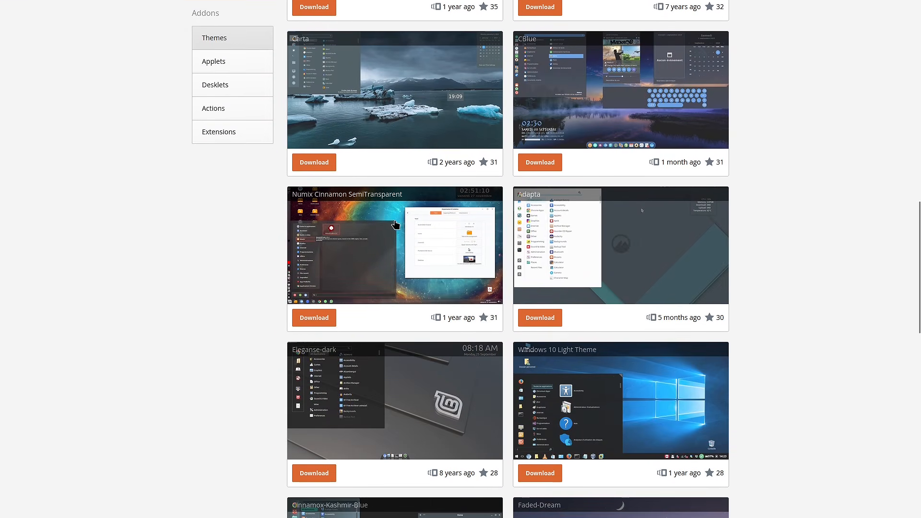
{"action": "left_click", "coordinate": [379, 213]}
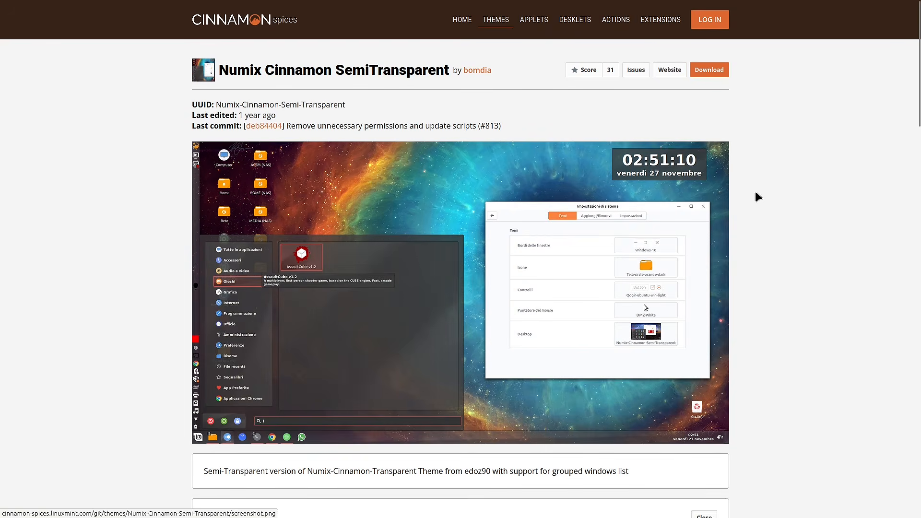
{"action": "scroll", "coordinate": [827, 193], "scroll_direction": "down", "scroll_amount": 2}
{"action": "scroll", "coordinate": [827, 192], "scroll_direction": "down", "scroll_amount": 12}
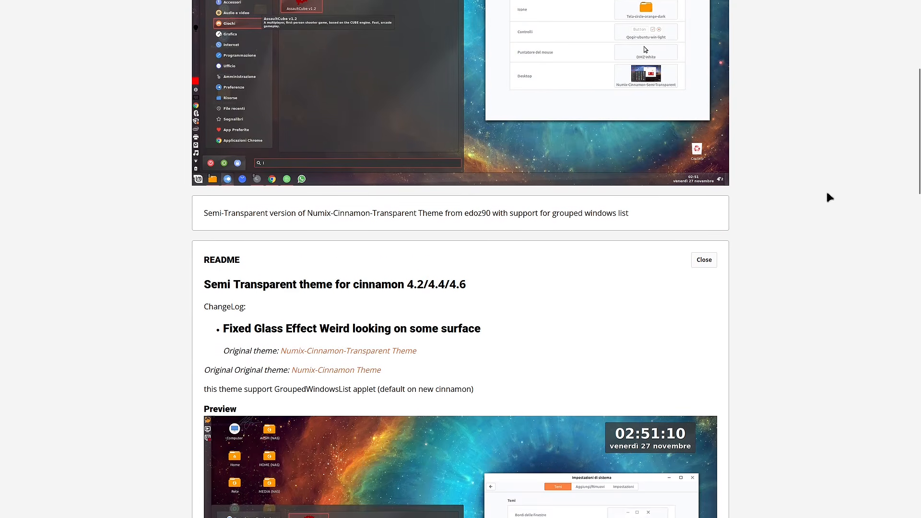
Look through the rest of the theme's README and the comments on its page.
{"action": "scroll", "coordinate": [829, 197], "scroll_direction": "down", "scroll_amount": 5}
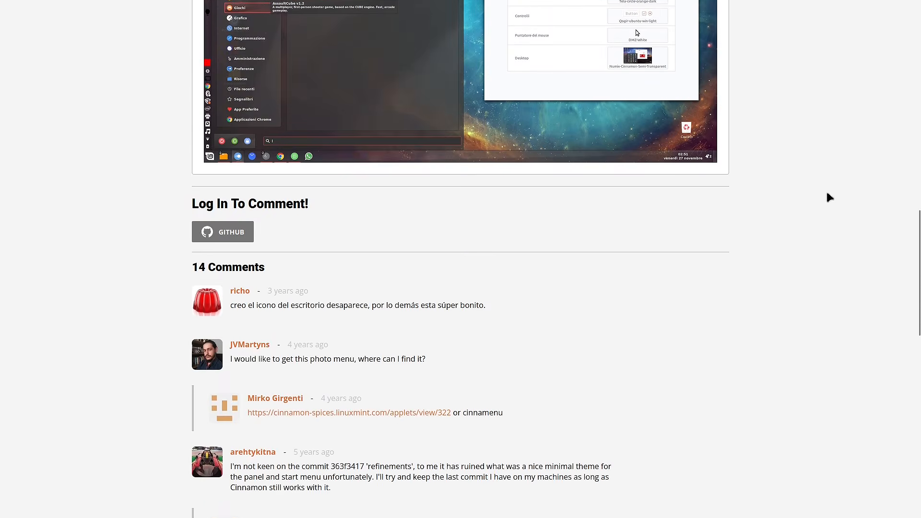
{"action": "scroll", "coordinate": [827, 193], "scroll_direction": "down", "scroll_amount": 4}
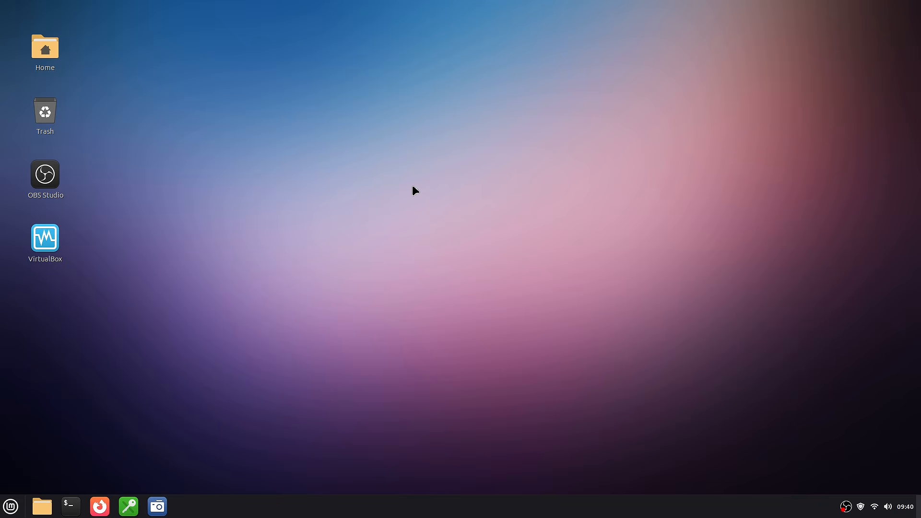
Add the Clock desklet to the desktop and move it to the desktop's upper-right area.
{"action": "right_click", "coordinate": [411, 187]}
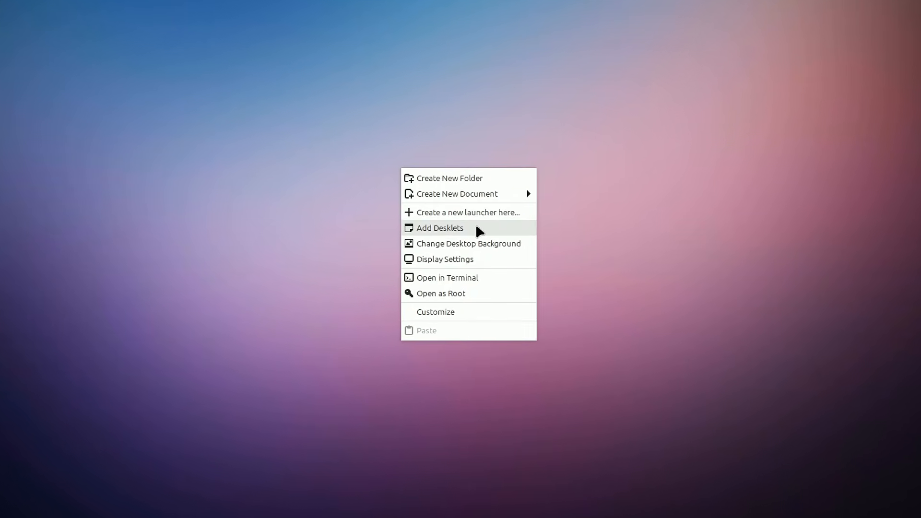
{"action": "left_click", "coordinate": [451, 229]}
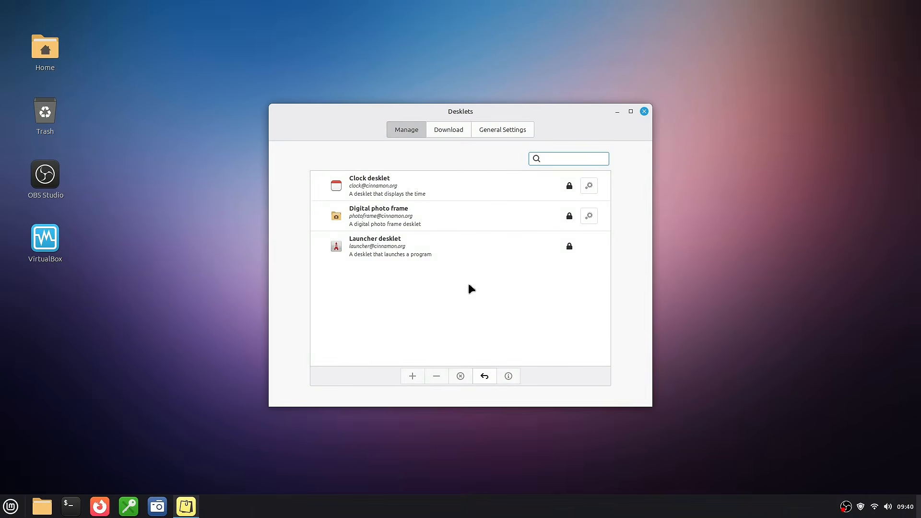
{"action": "left_click", "coordinate": [440, 194]}
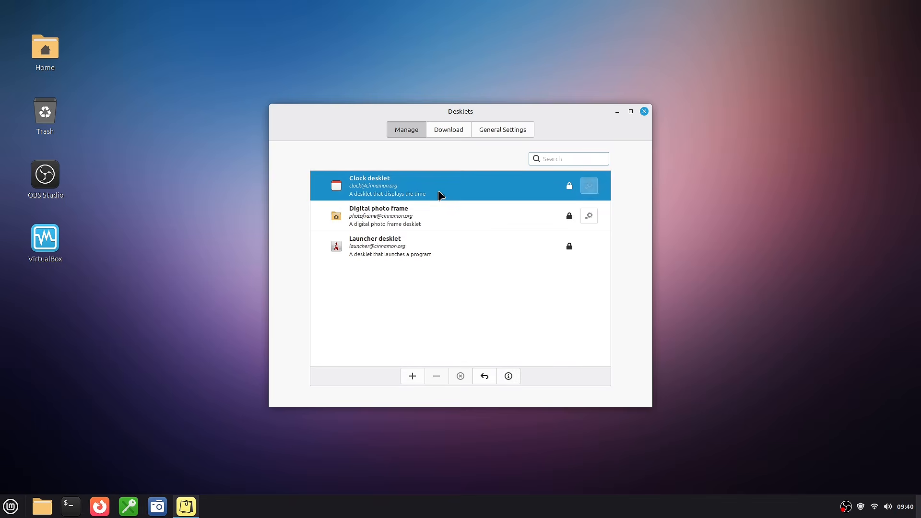
{"action": "left_click", "coordinate": [412, 377]}
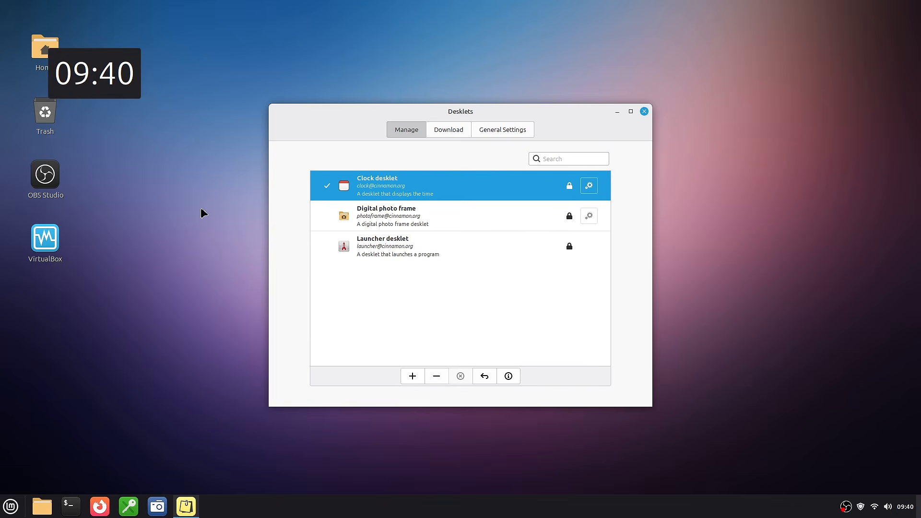
{"action": "left_click_drag", "start_coordinate": [134, 78], "coordinate": [815, 86]}
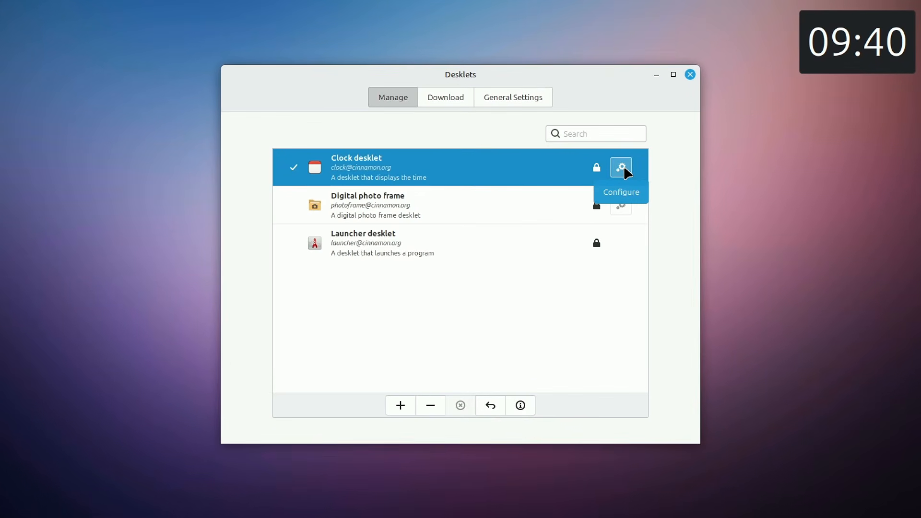
Open the Clock desklet's configuration and review its font size, text color and custom date format options.
{"action": "left_click", "coordinate": [623, 168]}
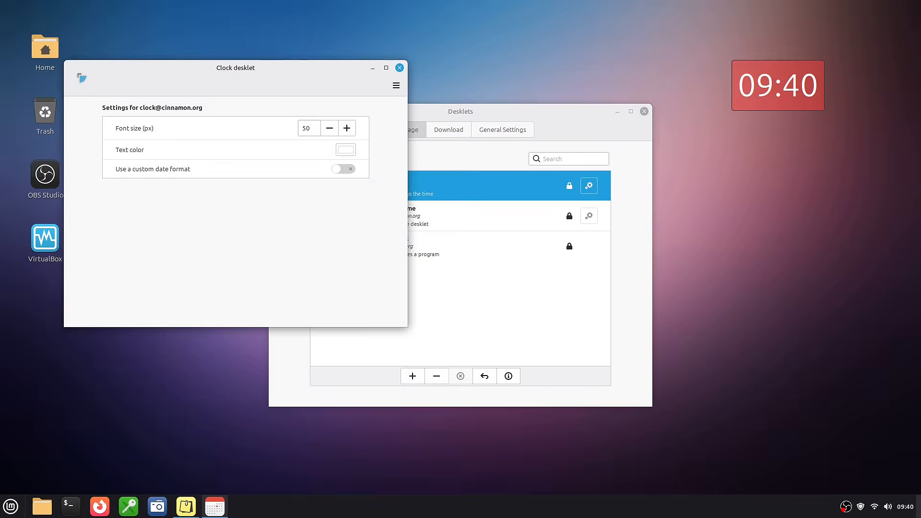
{"action": "left_click_drag", "start_coordinate": [81, 78], "coordinate": [220, 163]}
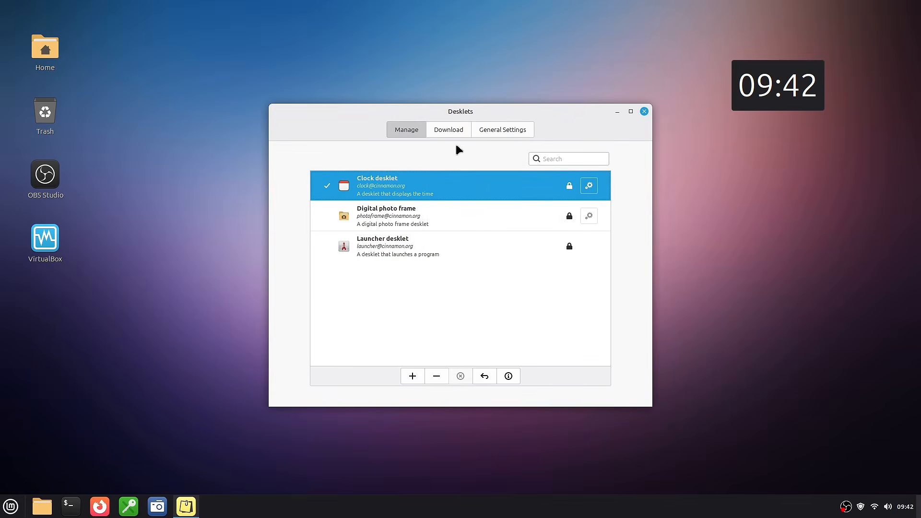
Download the System monitor graph desklet and add it to the desktop.
{"action": "left_click", "coordinate": [453, 130]}
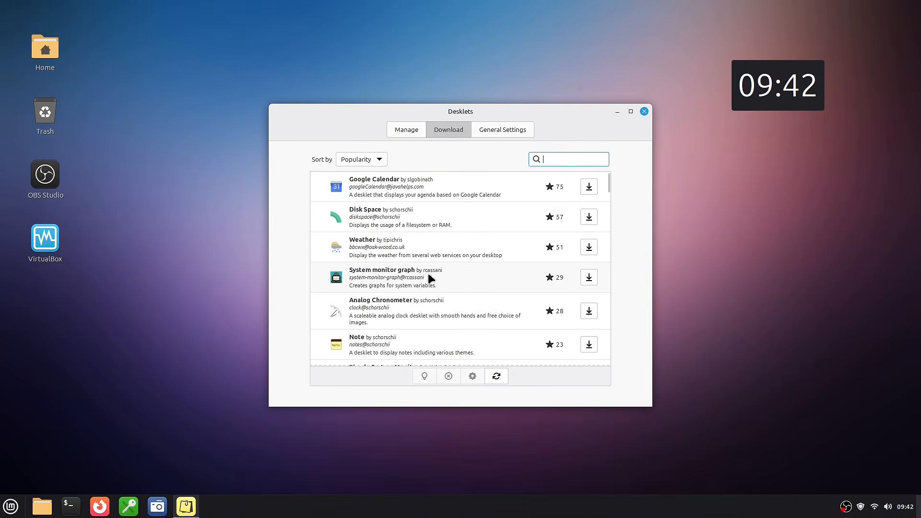
{"action": "left_click", "coordinate": [428, 274]}
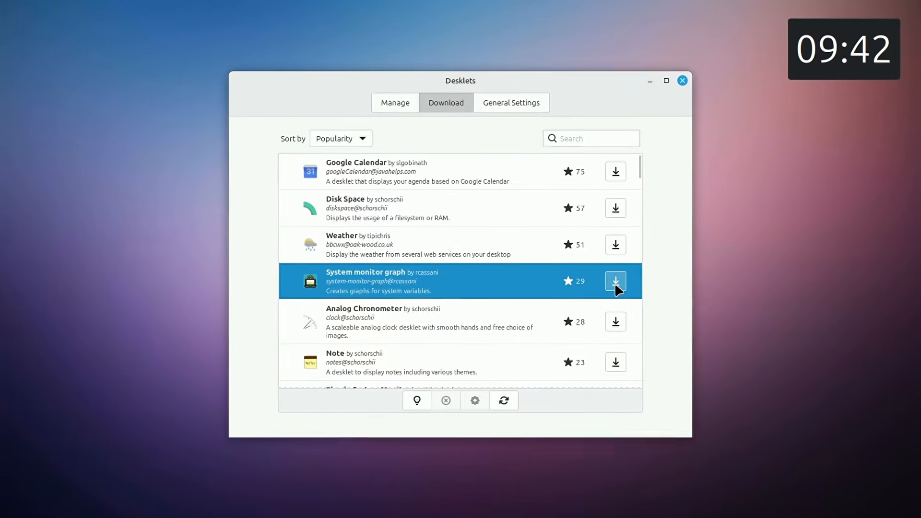
{"action": "left_click", "coordinate": [616, 284]}
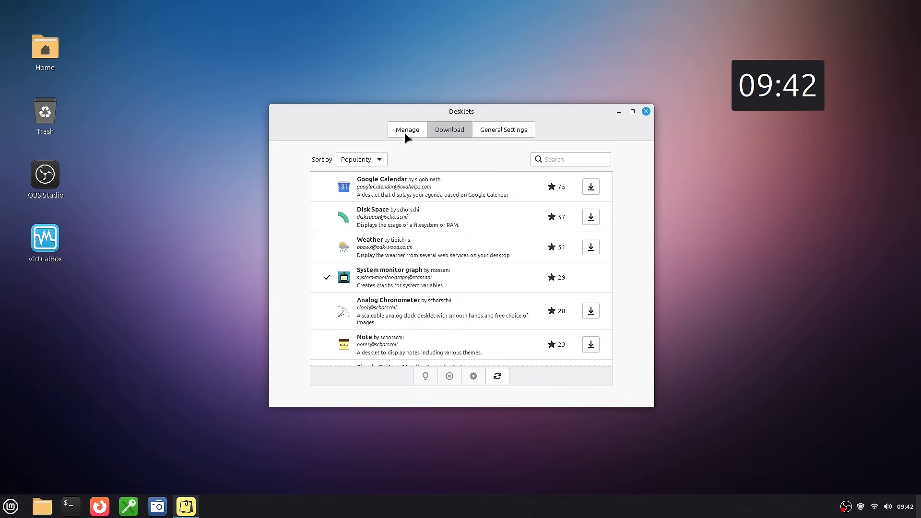
{"action": "left_click", "coordinate": [404, 132]}
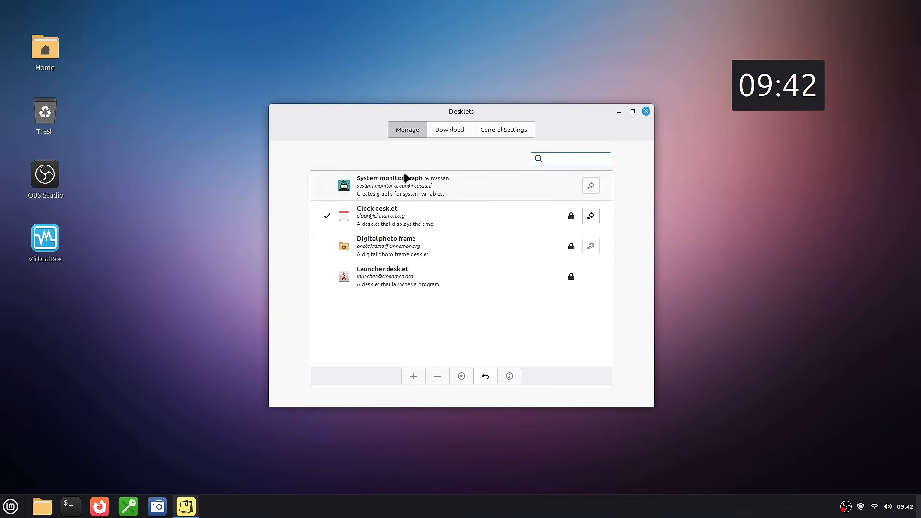
{"action": "left_click", "coordinate": [407, 187]}
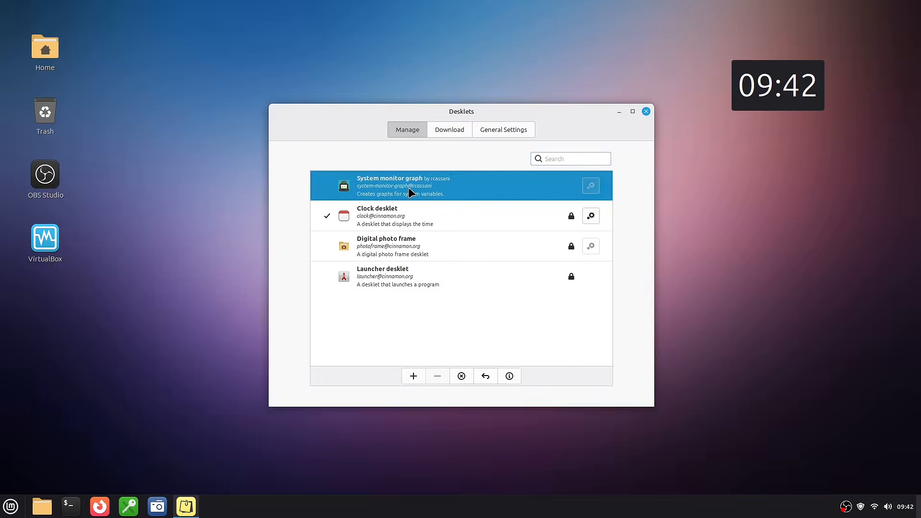
{"action": "left_click", "coordinate": [412, 376]}
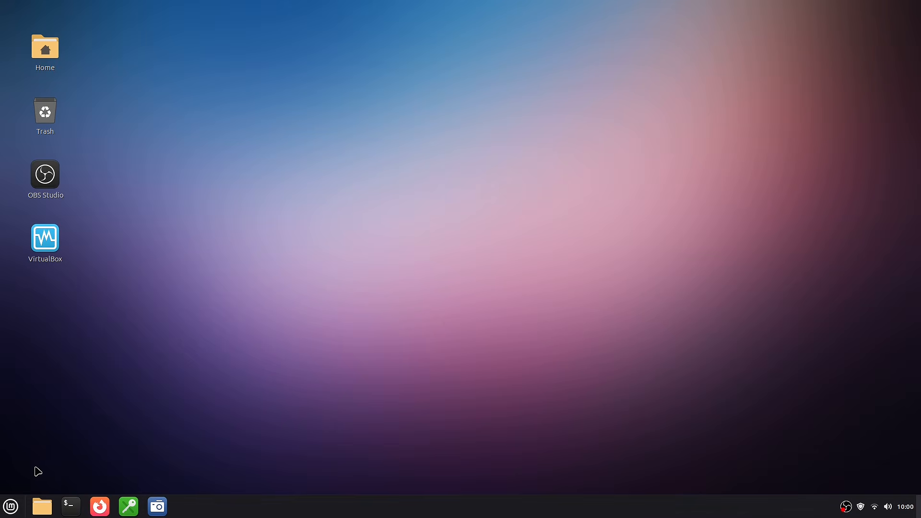
Add a Thunderbird Mail shortcut from the Internet applications to the desktop.
{"action": "left_click", "coordinate": [10, 507]}
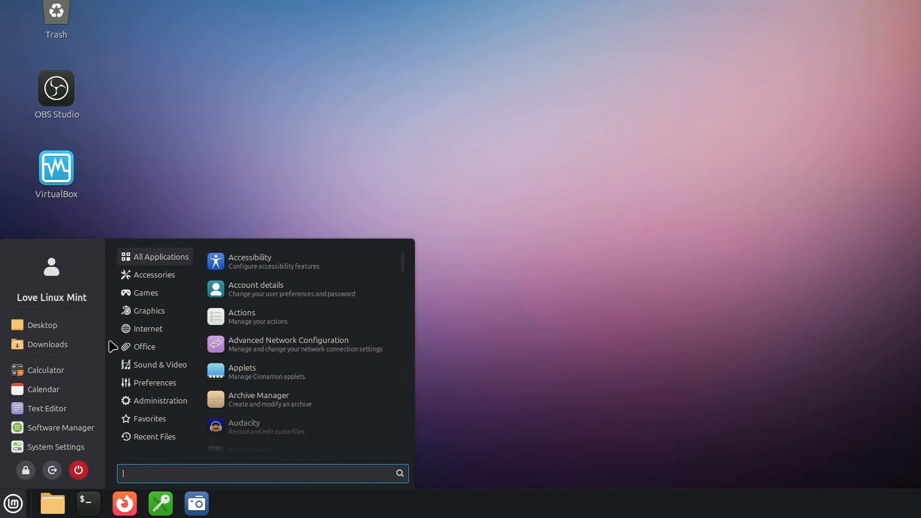
{"action": "mouse_move", "coordinate": [128, 333]}
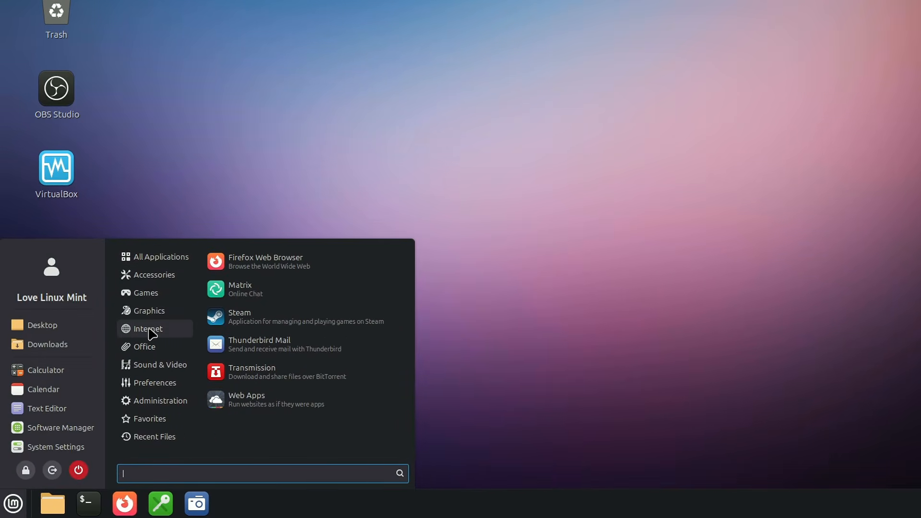
{"action": "right_click", "coordinate": [257, 355]}
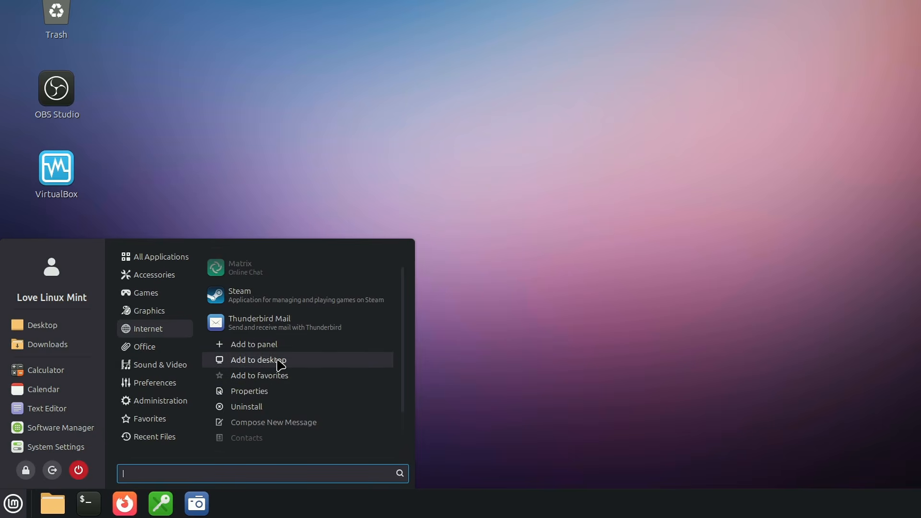
{"action": "left_click", "coordinate": [270, 363]}
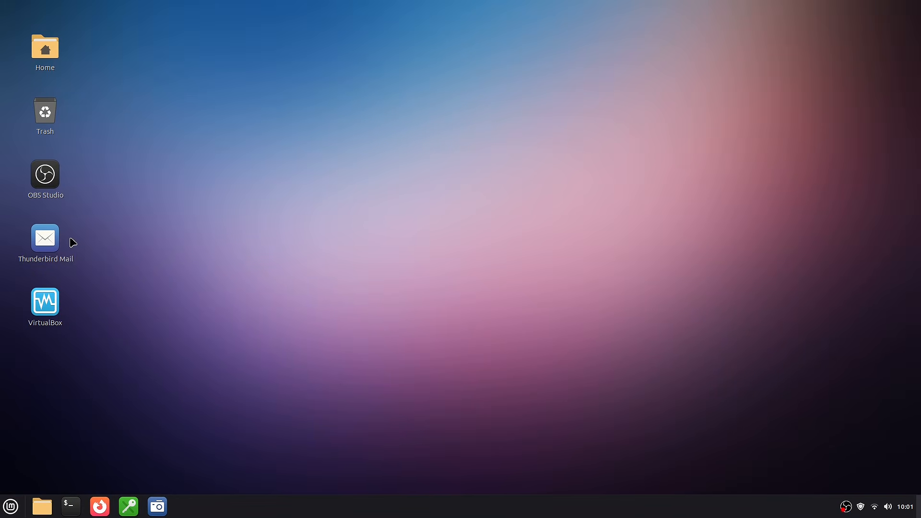
Permanently delete the Thunderbird Mail shortcut from the desktop.
{"action": "left_click", "coordinate": [50, 239]}
{"action": "right_click", "coordinate": [52, 238]}
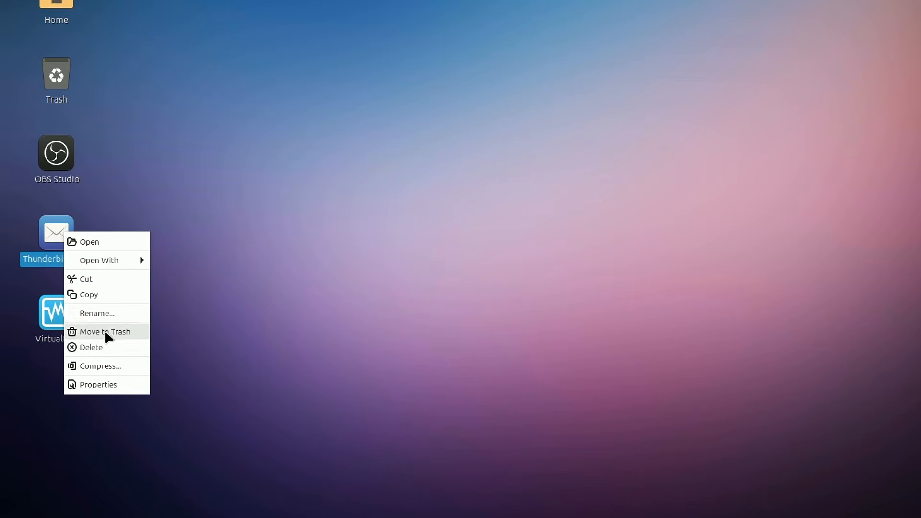
{"action": "left_click", "coordinate": [106, 346]}
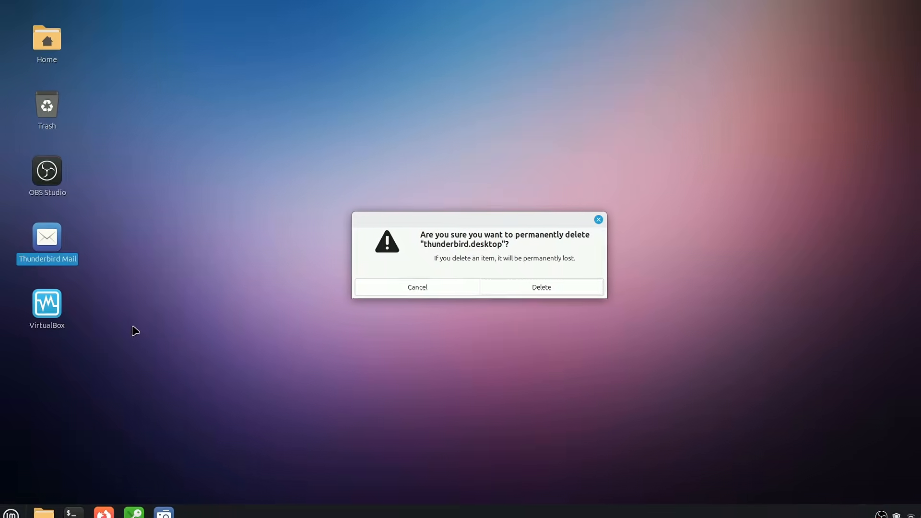
{"action": "left_click", "coordinate": [519, 287]}
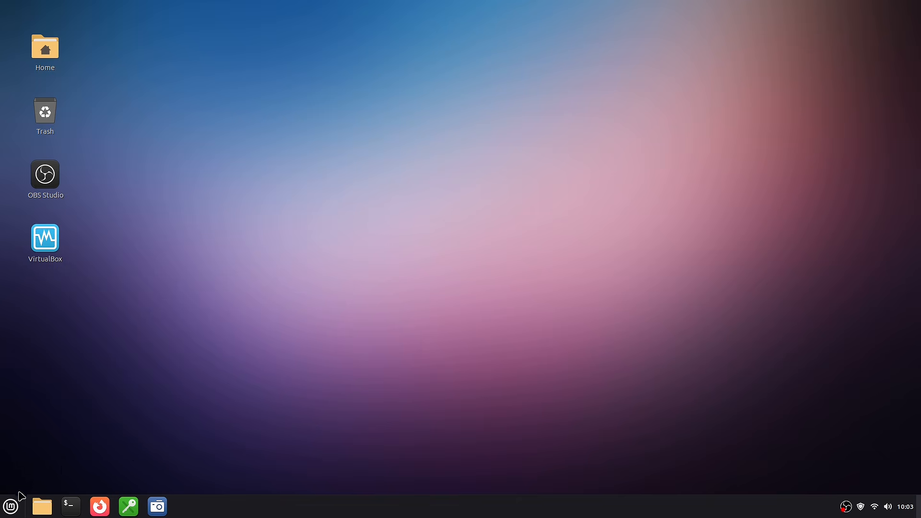
Add Audacity from the Sound & Video applications to the panel, and unpin it from the panel again.
{"action": "left_click", "coordinate": [11, 506]}
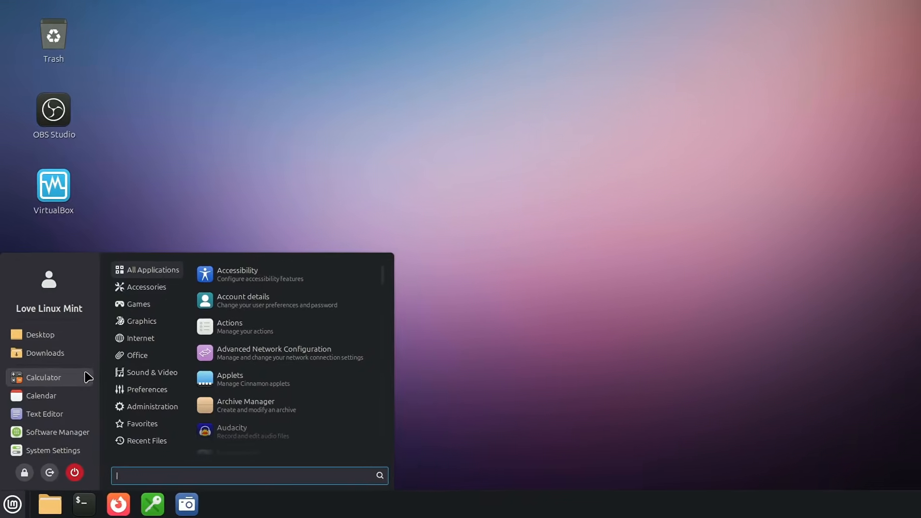
{"action": "left_click", "coordinate": [147, 376]}
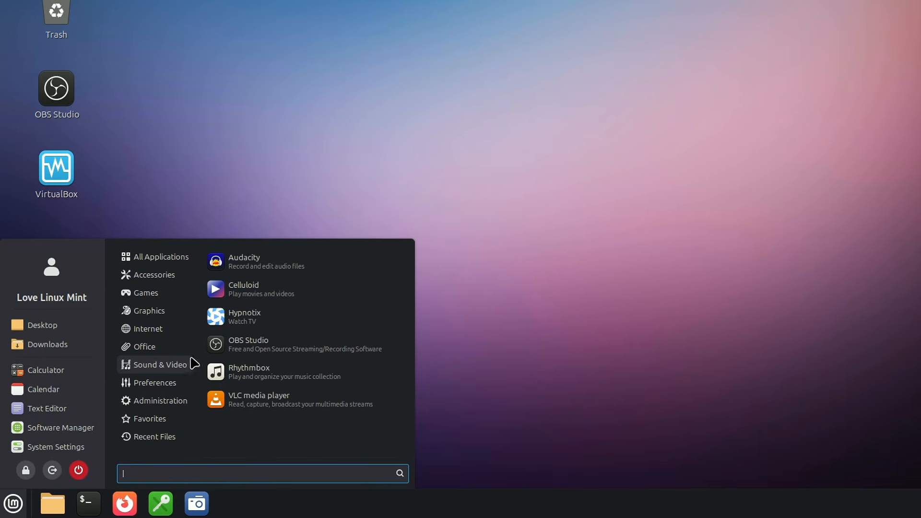
{"action": "right_click", "coordinate": [277, 267]}
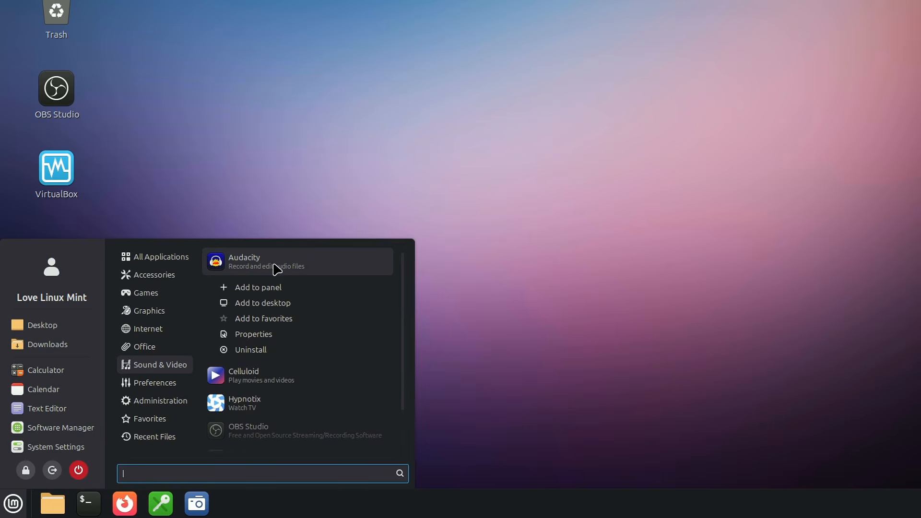
{"action": "left_click", "coordinate": [283, 288]}
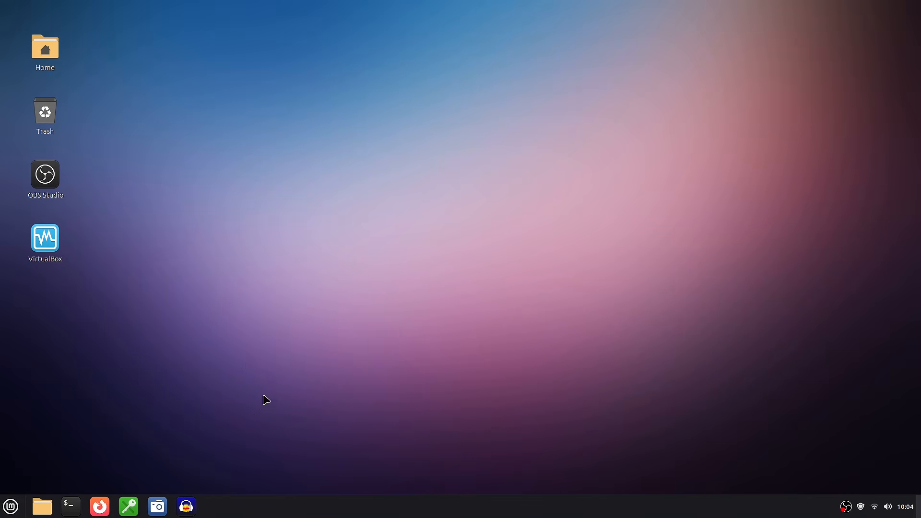
{"action": "right_click", "coordinate": [186, 506]}
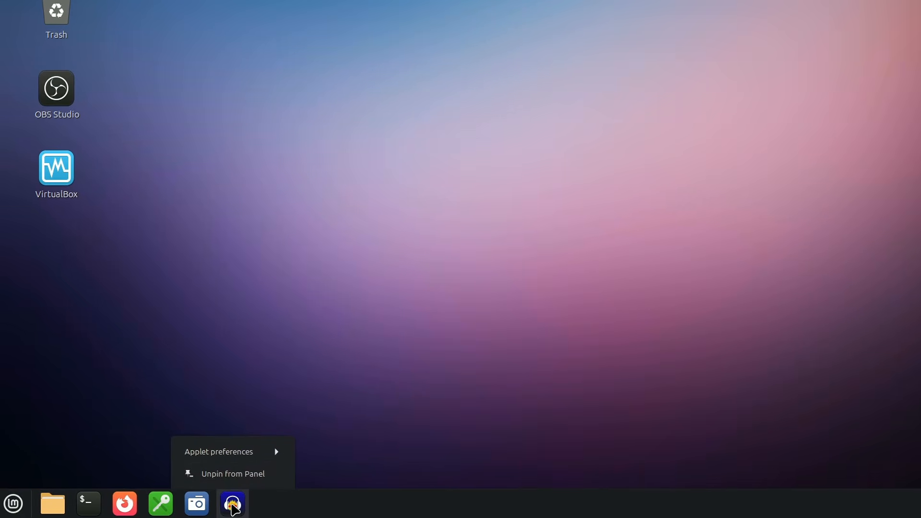
{"action": "left_click", "coordinate": [245, 475]}
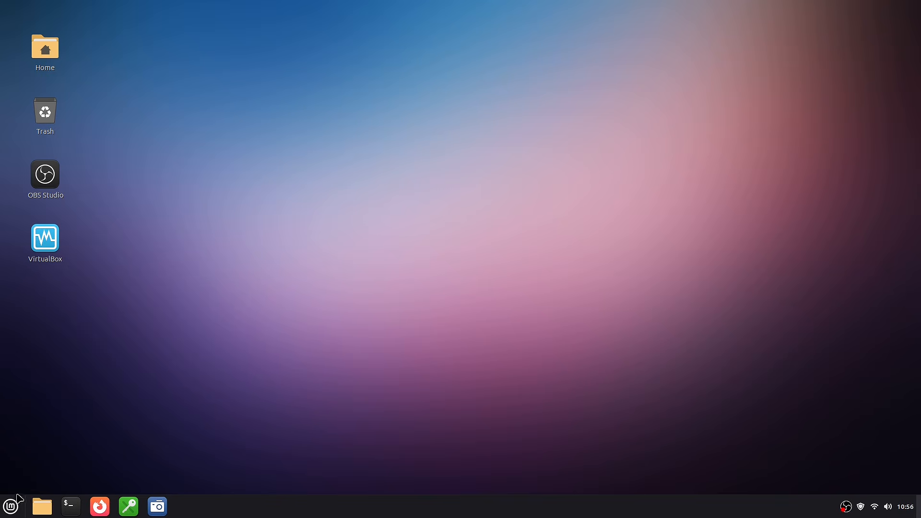
Open the start menu's configuration, check its current places, and enable the Music, Pictures and Documents places.
{"action": "right_click", "coordinate": [10, 507]}
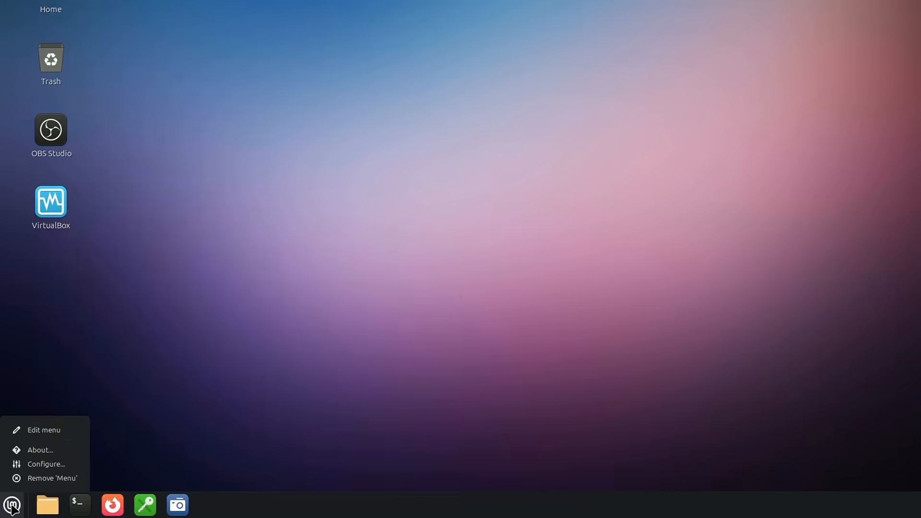
{"action": "left_click", "coordinate": [67, 459]}
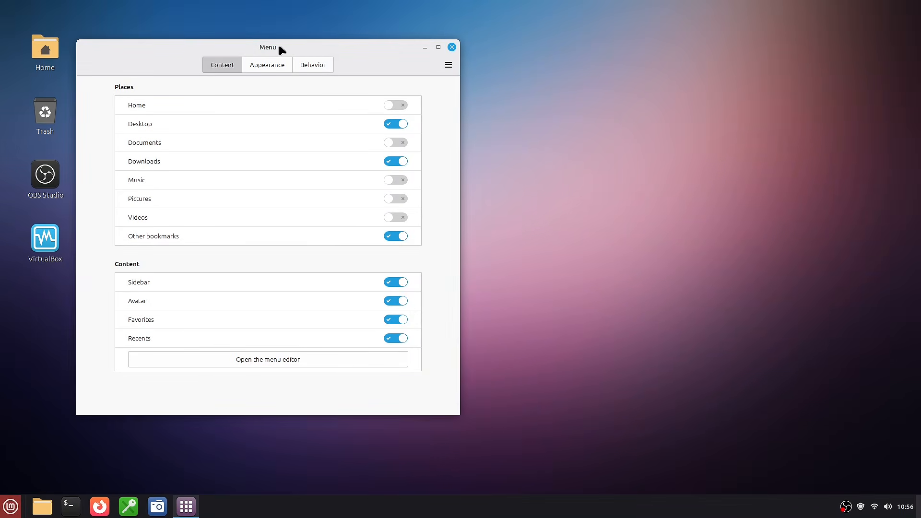
{"action": "left_click_drag", "start_coordinate": [278, 45], "coordinate": [451, 57]}
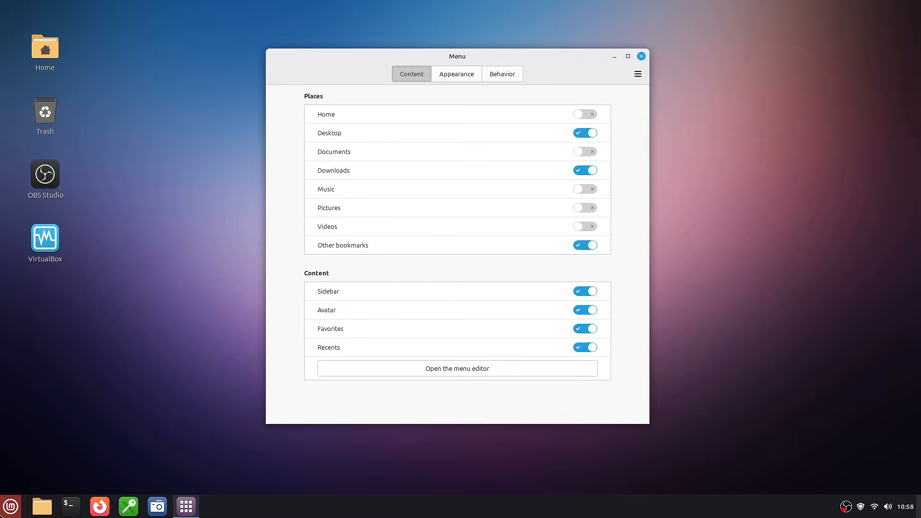
{"action": "left_click", "coordinate": [10, 506]}
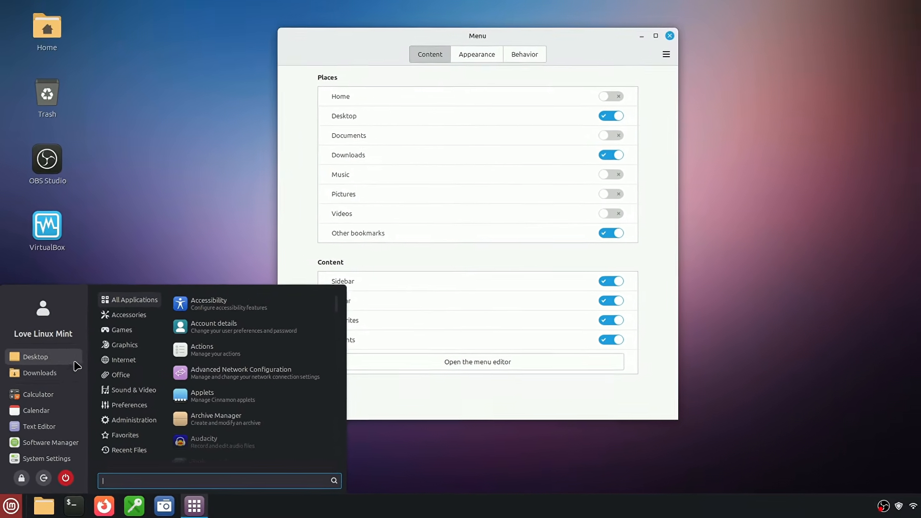
{"action": "left_click", "coordinate": [181, 226]}
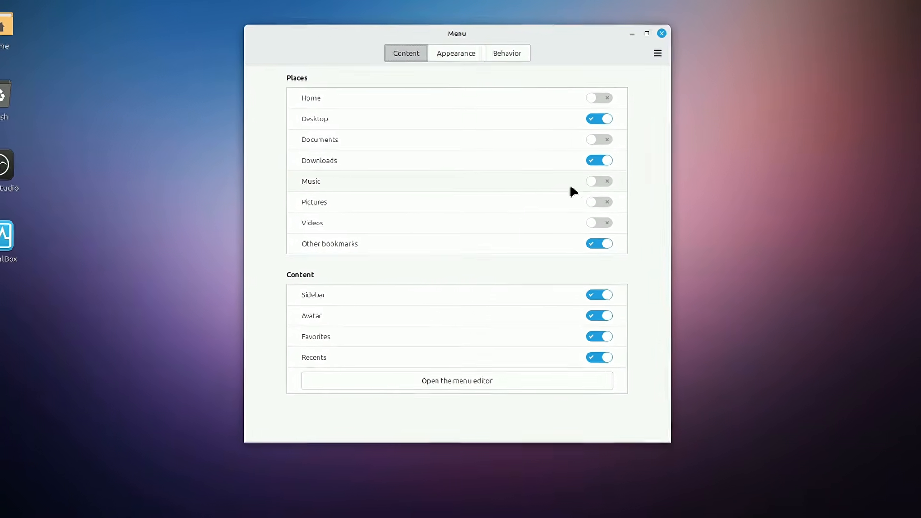
{"action": "left_click", "coordinate": [603, 182]}
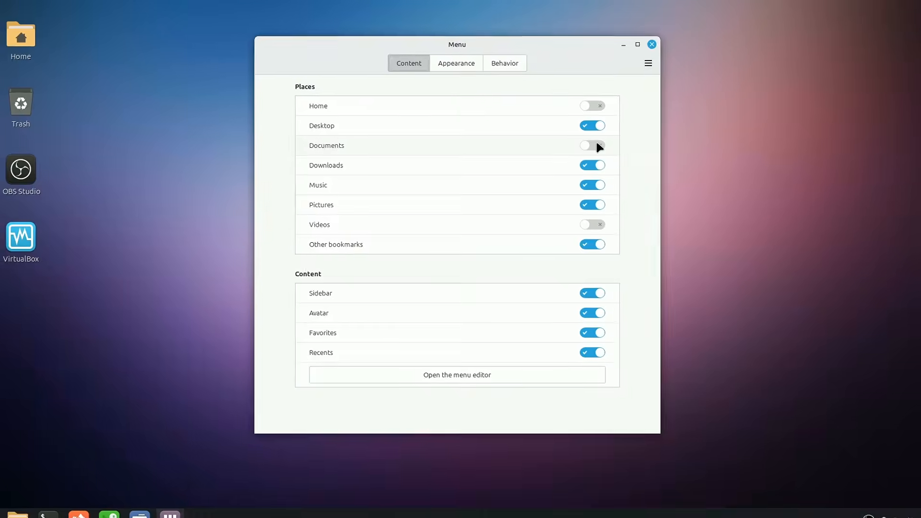
{"action": "left_click", "coordinate": [595, 146]}
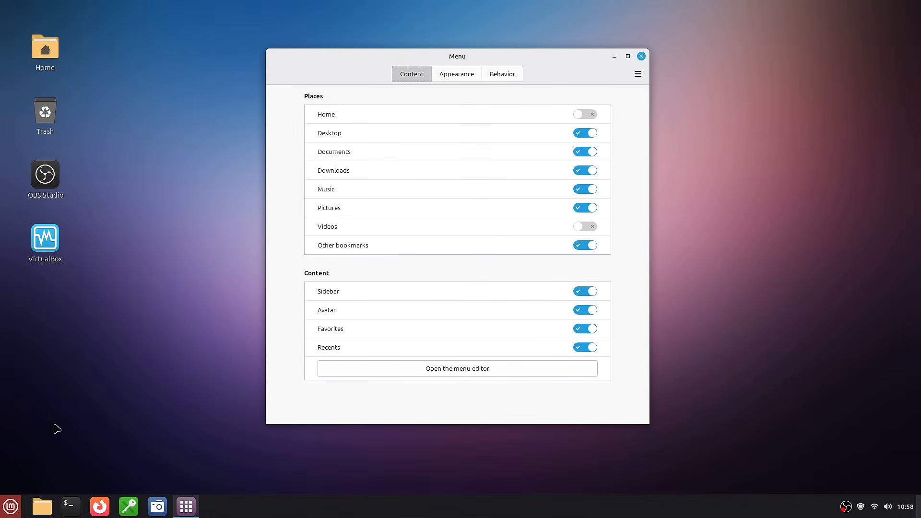
Check the added places in the start menu, and disable the Documents, Music and Pictures places.
{"action": "left_click", "coordinate": [11, 506]}
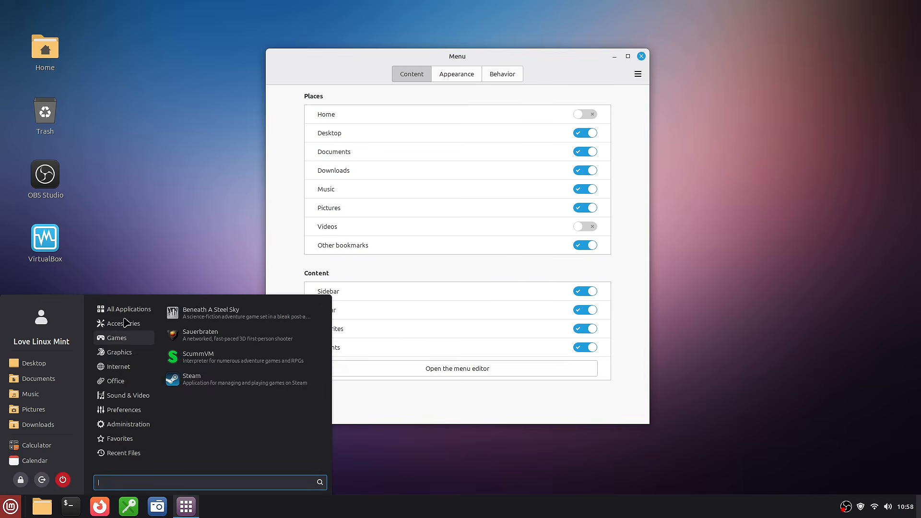
{"action": "left_click", "coordinate": [346, 156]}
{"action": "left_click", "coordinate": [278, 228]}
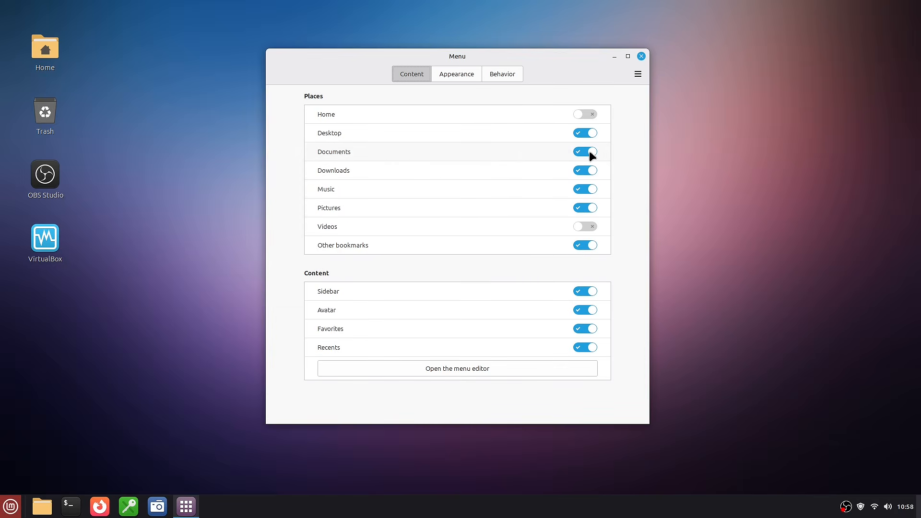
{"action": "left_click", "coordinate": [591, 190]}
{"action": "left_click", "coordinate": [589, 207]}
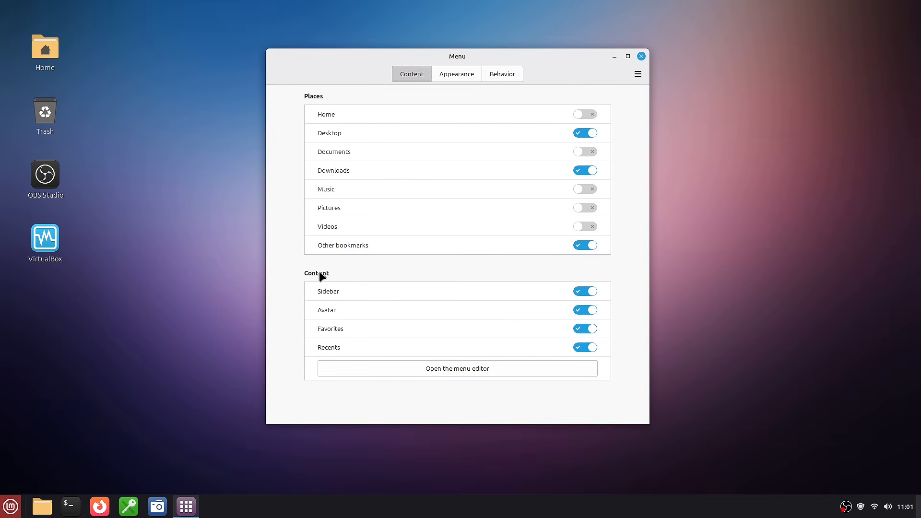
Turn off the start menu's Sidebar content and compare the menu with and without it.
{"action": "left_click", "coordinate": [11, 506]}
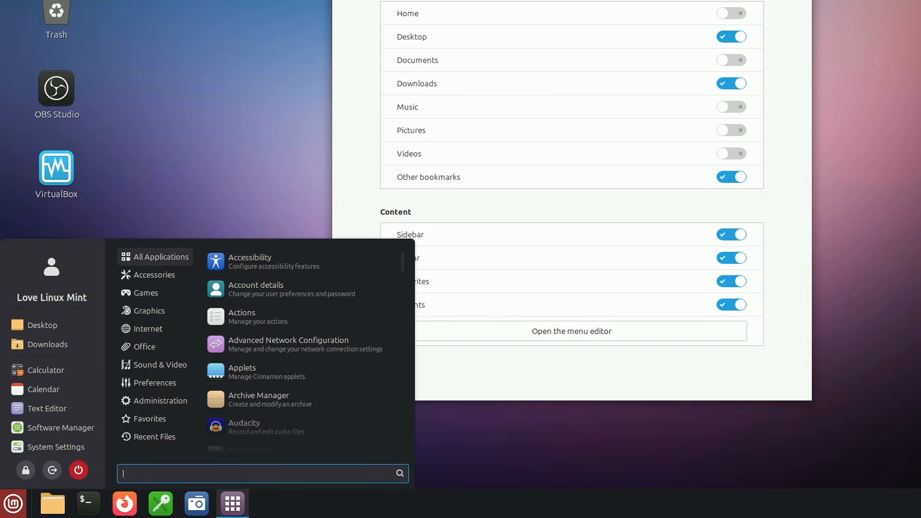
{"action": "left_click", "coordinate": [13, 503]}
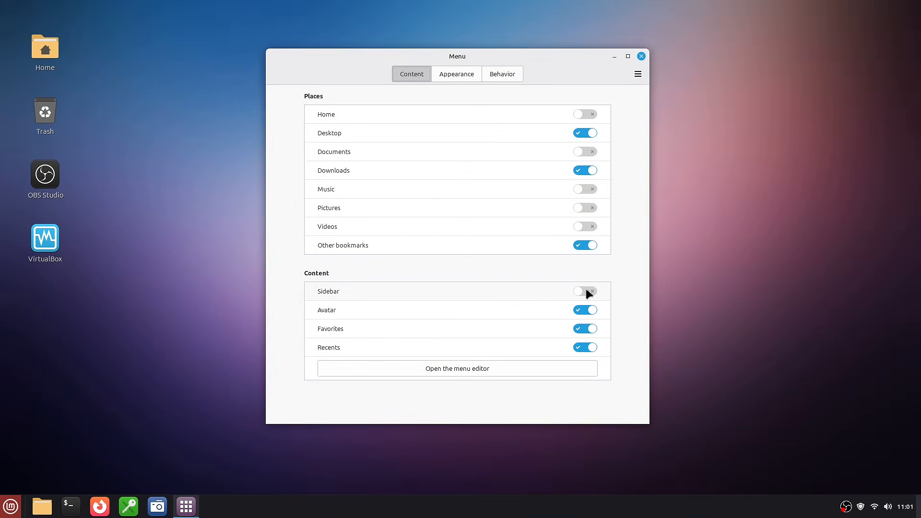
{"action": "left_click", "coordinate": [13, 507]}
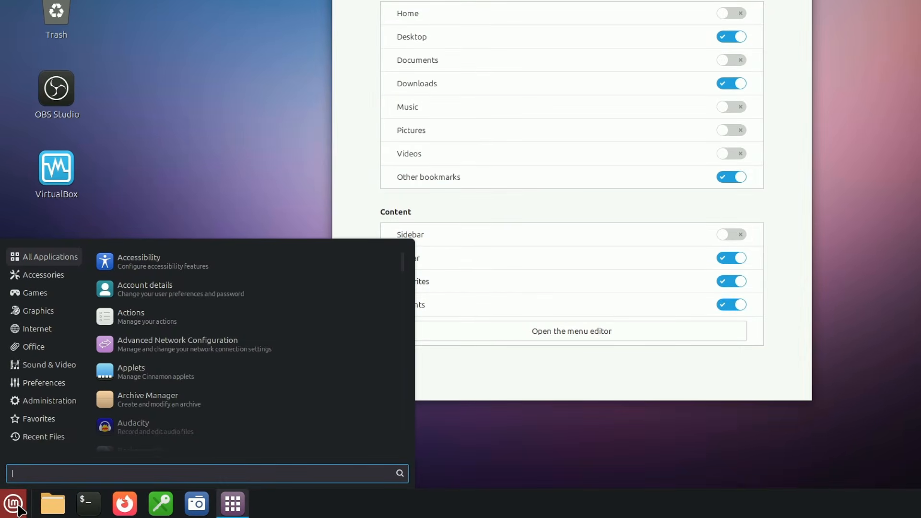
{"action": "left_click", "coordinate": [18, 504]}
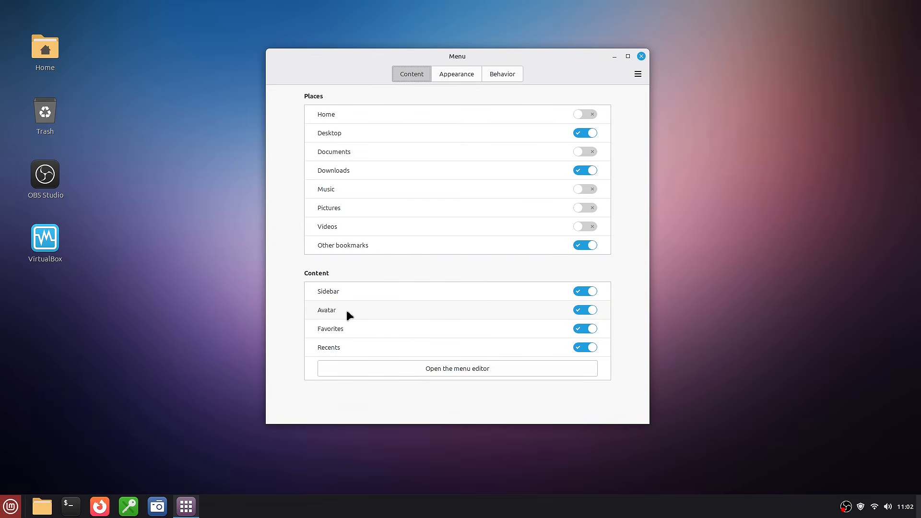
Turn the Sidebar content back on, locate the avatar in the start menu, and try the menu with Avatar disabled.
{"action": "left_click", "coordinate": [11, 505]}
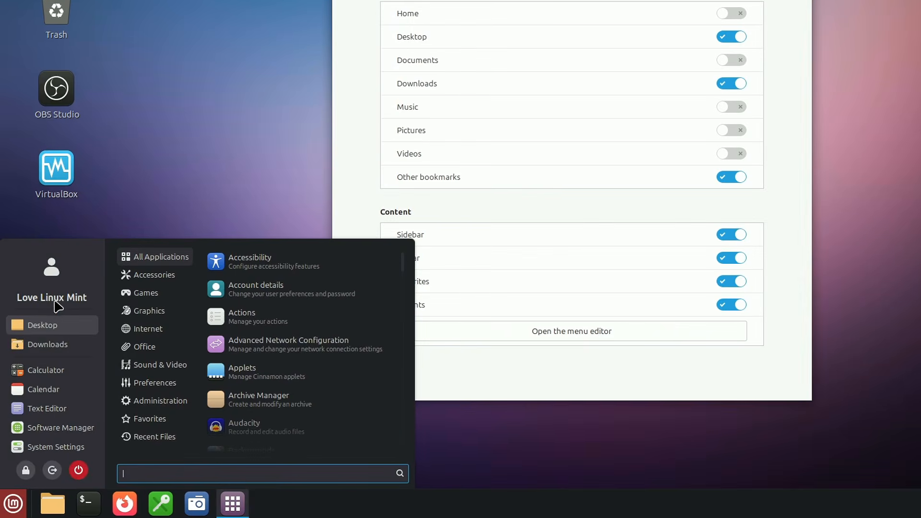
{"action": "left_click", "coordinate": [205, 250]}
{"action": "left_click", "coordinate": [696, 270]}
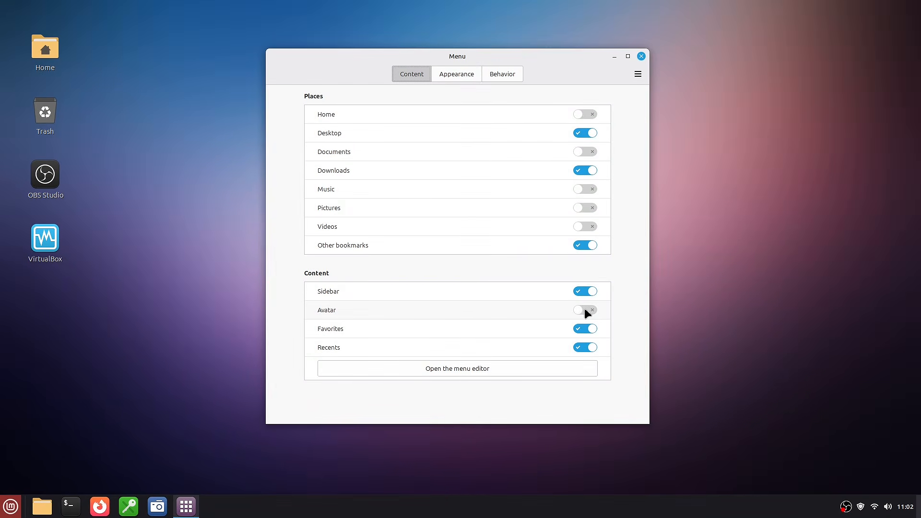
{"action": "left_click", "coordinate": [11, 506]}
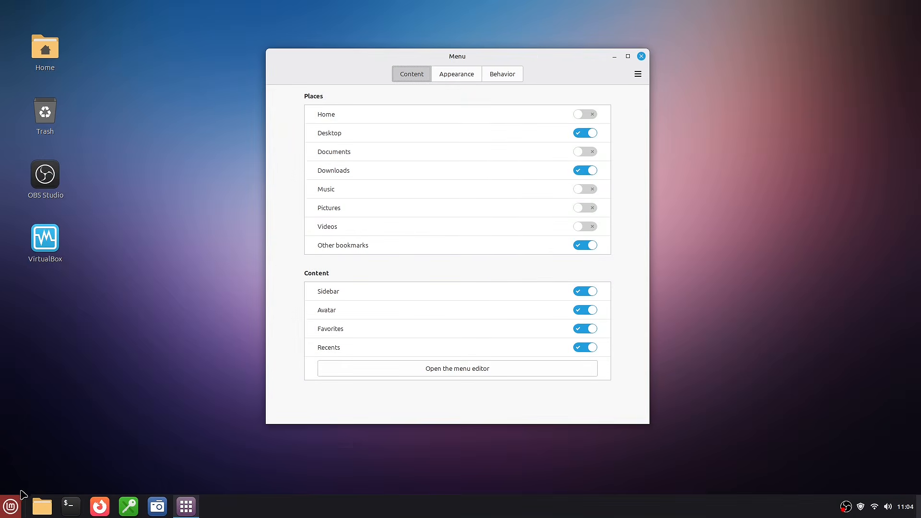
Inspect Favorites and Recent Files in the start menu, try the menu with both disabled, and enable Favorites and Recents again.
{"action": "left_click", "coordinate": [11, 504]}
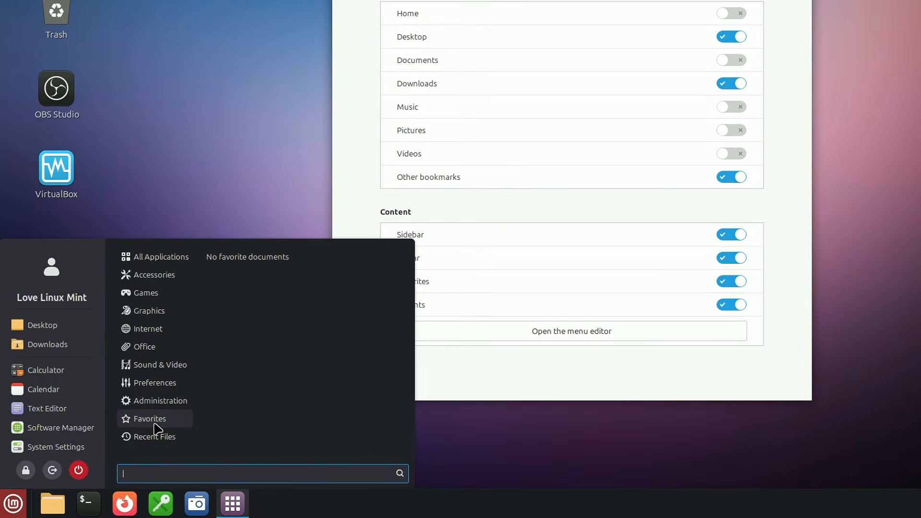
{"action": "mouse_move", "coordinate": [151, 457]}
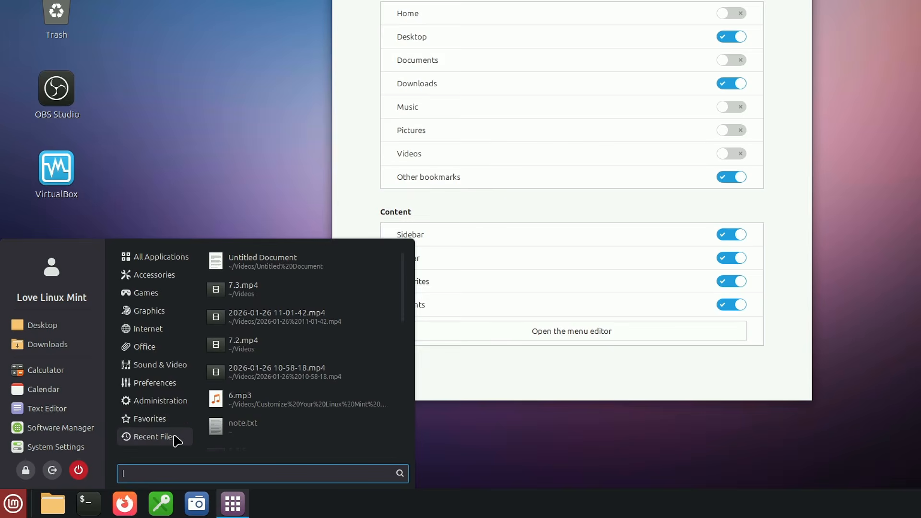
{"action": "left_click", "coordinate": [466, 425]}
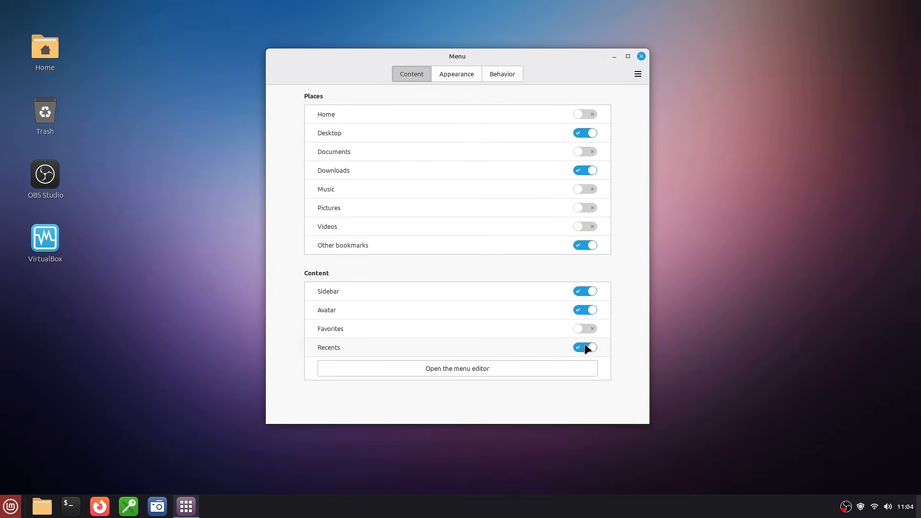
{"action": "left_click", "coordinate": [10, 506]}
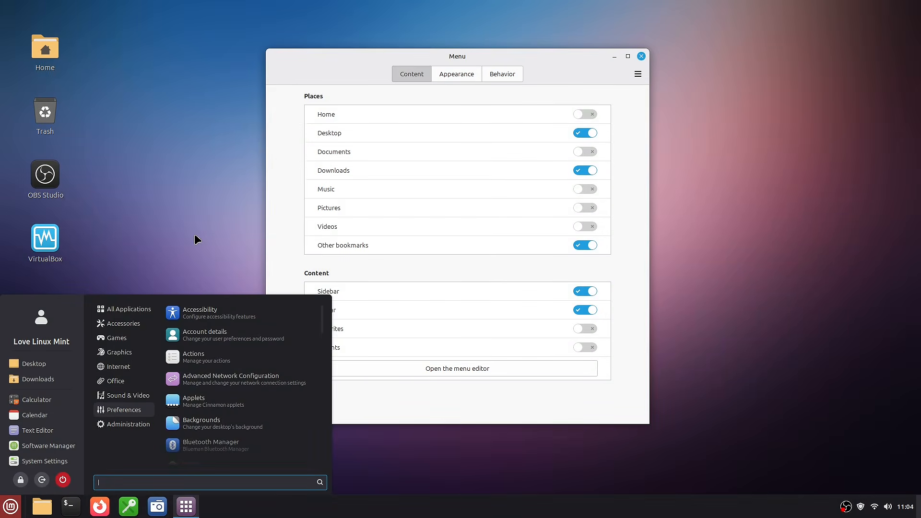
{"action": "left_click", "coordinate": [242, 163]}
{"action": "left_click", "coordinate": [585, 347]}
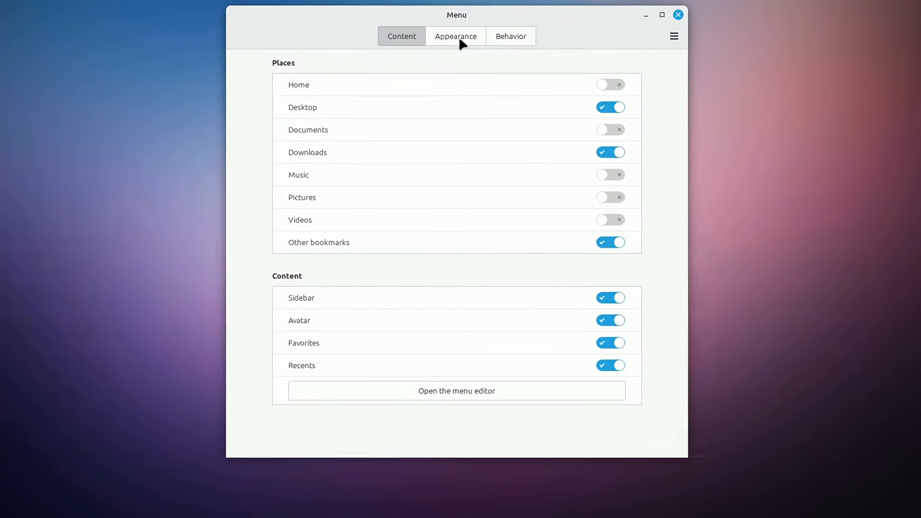
Open the start menu's appearance settings and check where the search bar currently sits in the menu.
{"action": "left_click", "coordinate": [456, 74]}
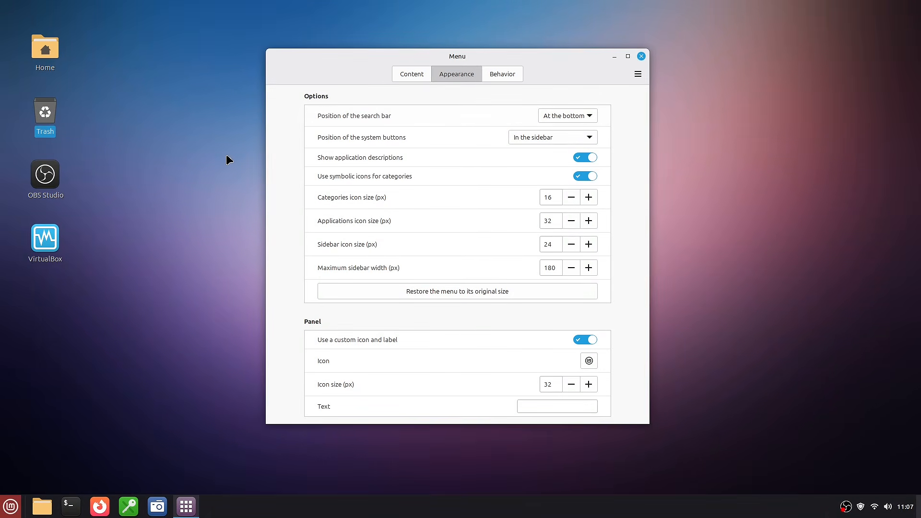
{"action": "left_click", "coordinate": [8, 512]}
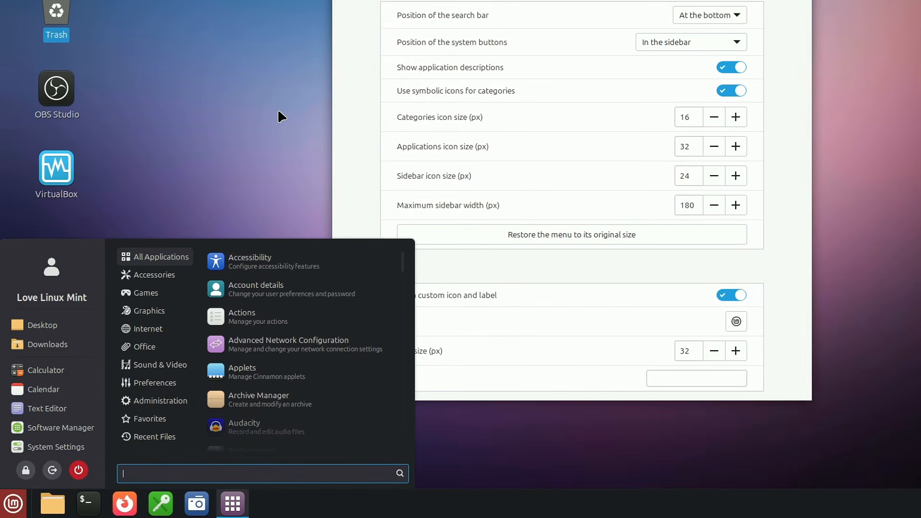
{"action": "left_click", "coordinate": [284, 98]}
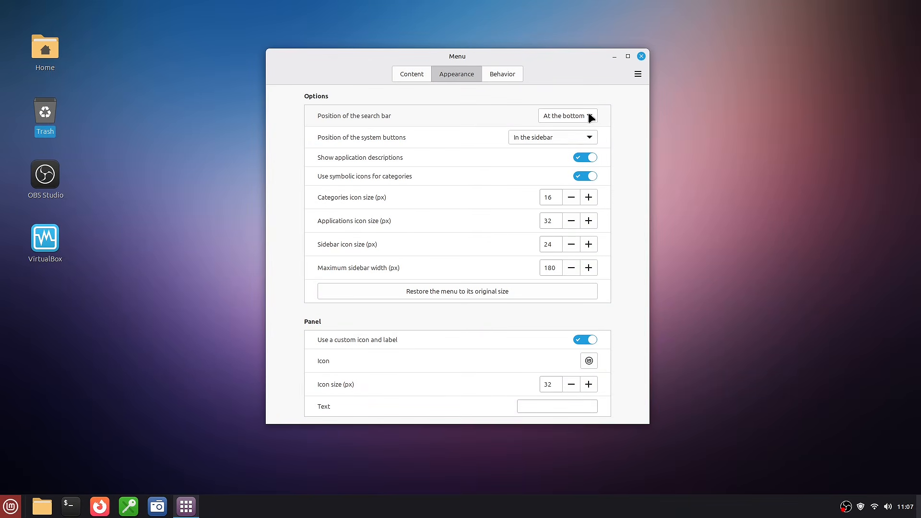
Set the position of the search bar to At the top and check it in the start menu.
{"action": "left_click", "coordinate": [591, 117]}
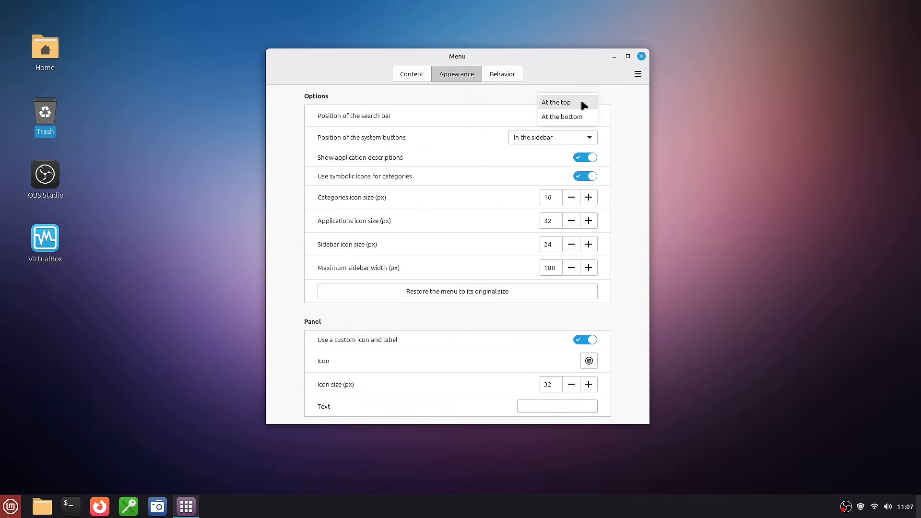
{"action": "left_click", "coordinate": [583, 105]}
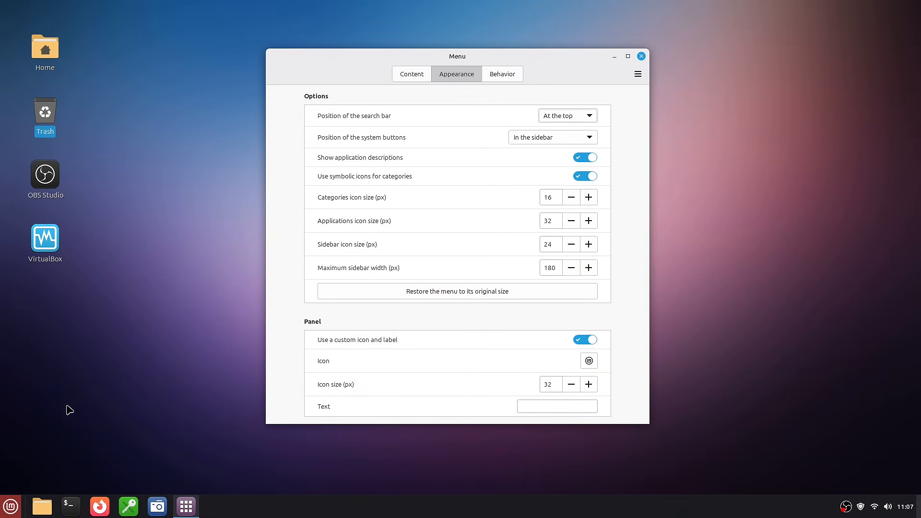
{"action": "left_click", "coordinate": [11, 506]}
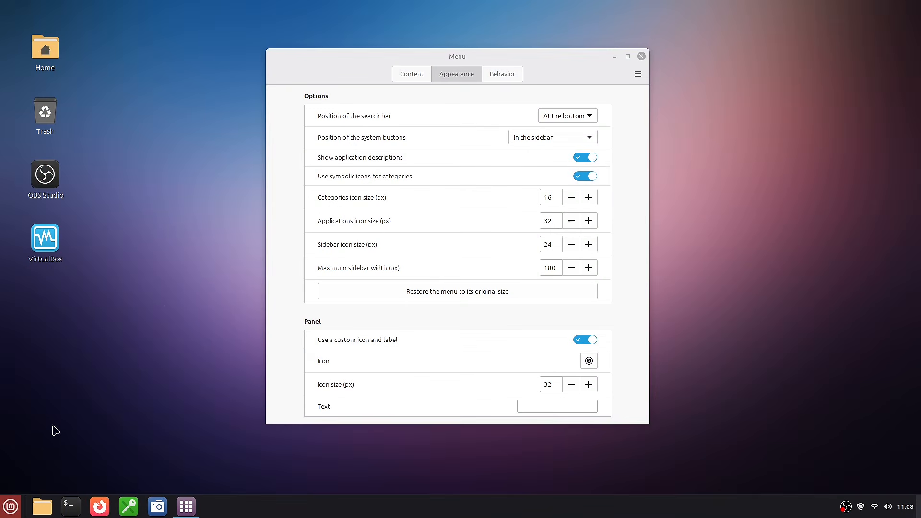
Look at the system buttons in the start menu, try another position for them, and check the menu again.
{"action": "left_click", "coordinate": [10, 506]}
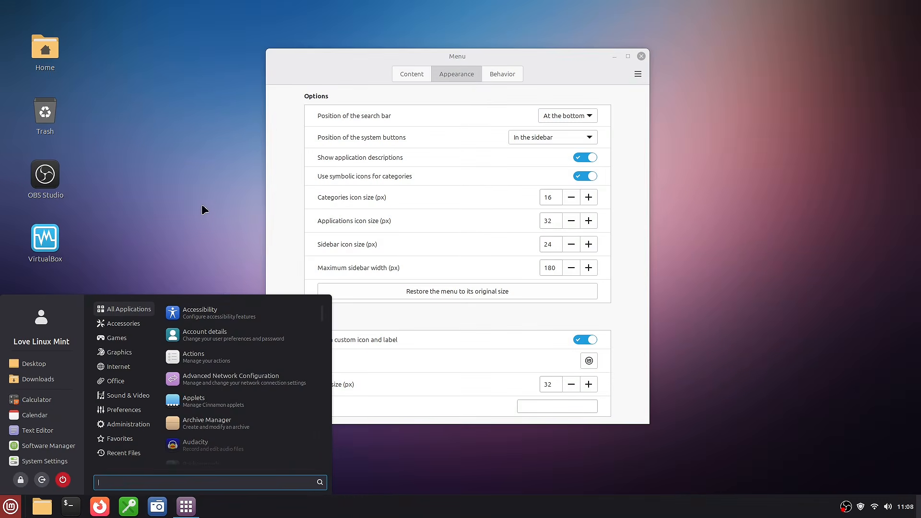
{"action": "left_click", "coordinate": [202, 206]}
{"action": "left_click", "coordinate": [535, 139]}
{"action": "left_click", "coordinate": [543, 152]}
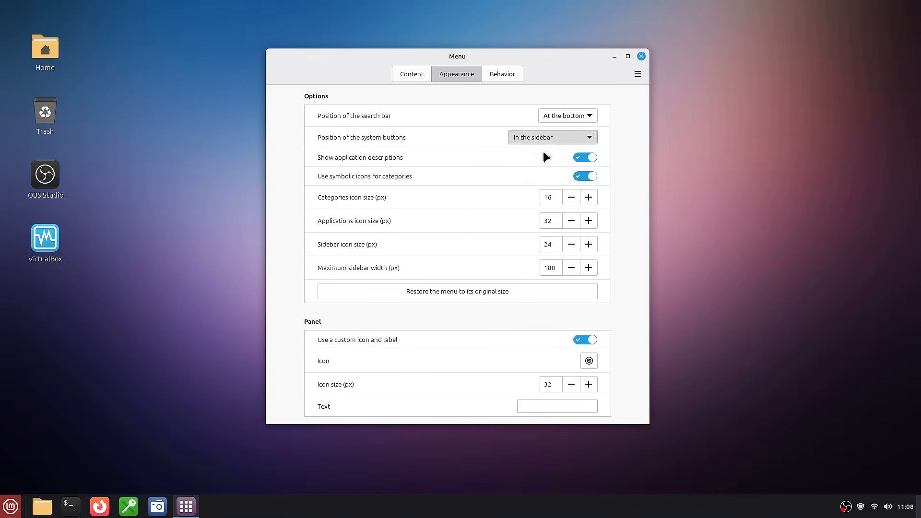
{"action": "left_click", "coordinate": [10, 506]}
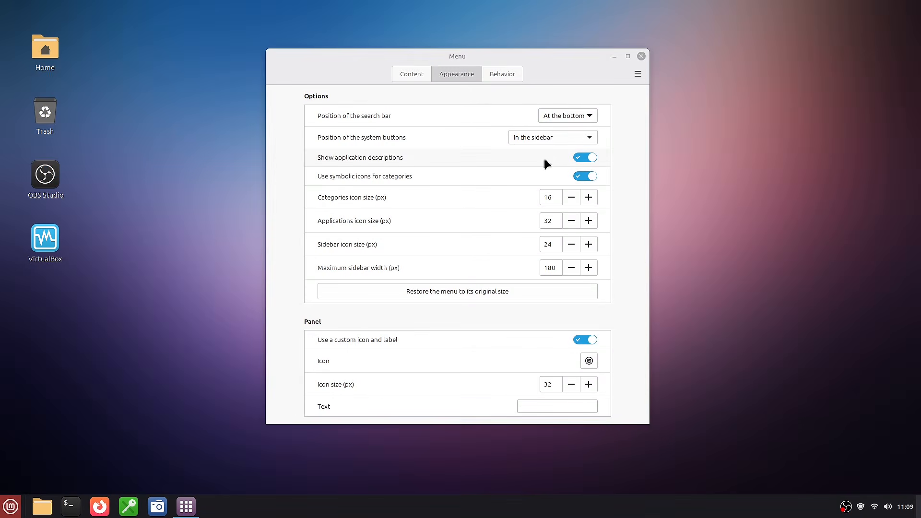
View the application descriptions in the start menu, turn off Show application descriptions, and check the menu without them.
{"action": "left_click", "coordinate": [11, 506]}
{"action": "mouse_move", "coordinate": [144, 367]}
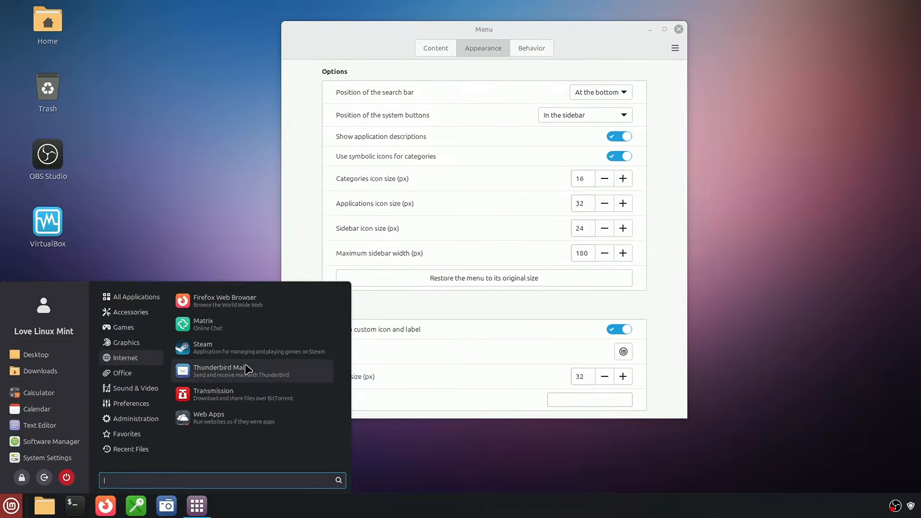
{"action": "left_click", "coordinate": [220, 196]}
{"action": "left_click", "coordinate": [592, 158]}
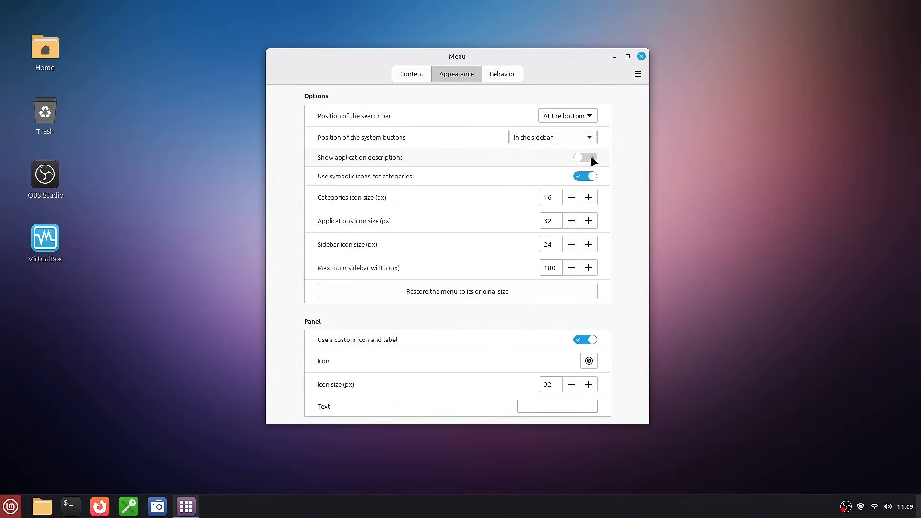
{"action": "key", "text": "super"}
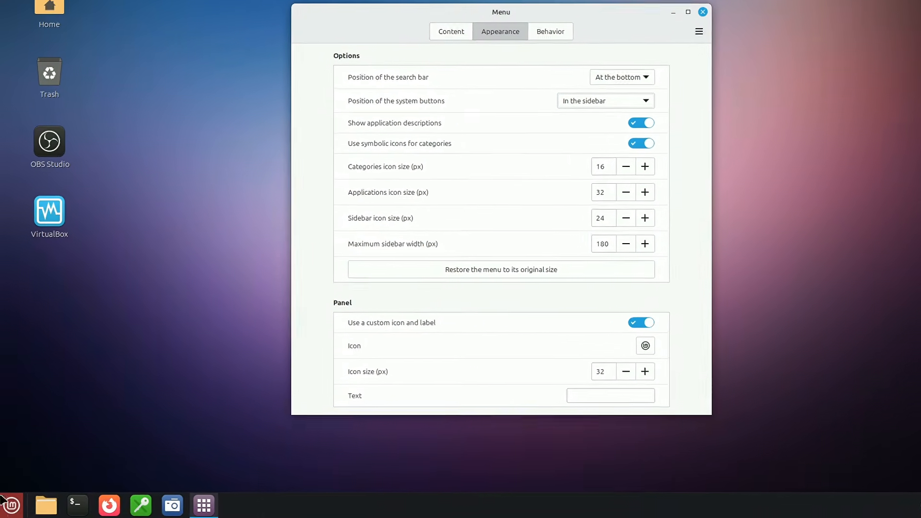
View the category icons in the start menu, turn off Use symbolic icons for categories, and compare the menu.
{"action": "left_click", "coordinate": [10, 507]}
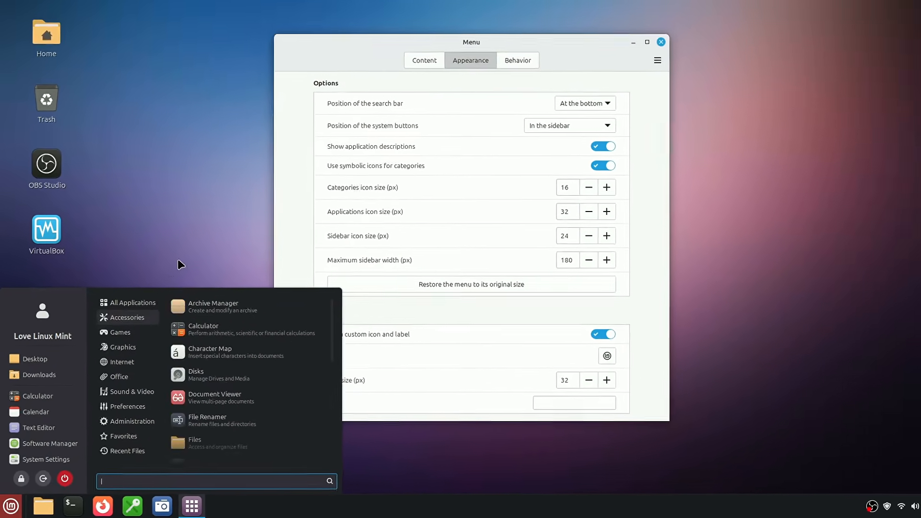
{"action": "left_click", "coordinate": [278, 148]}
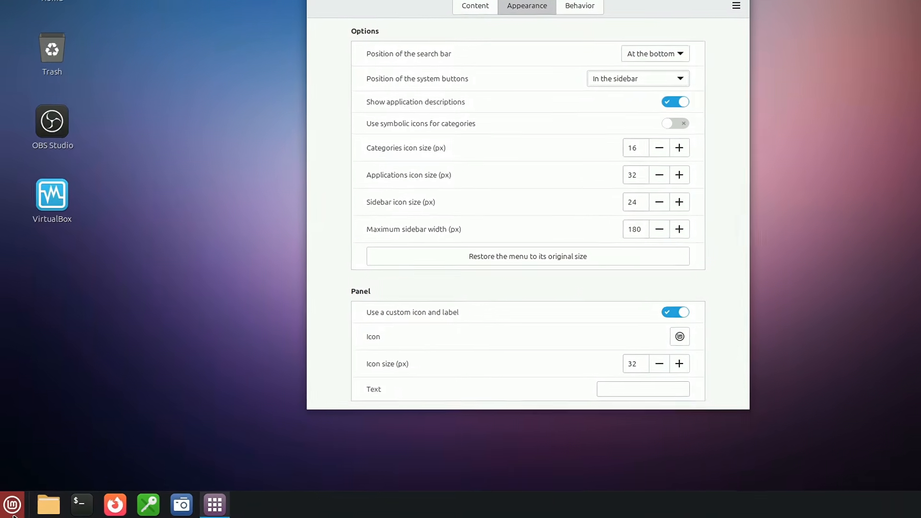
{"action": "left_click", "coordinate": [10, 507]}
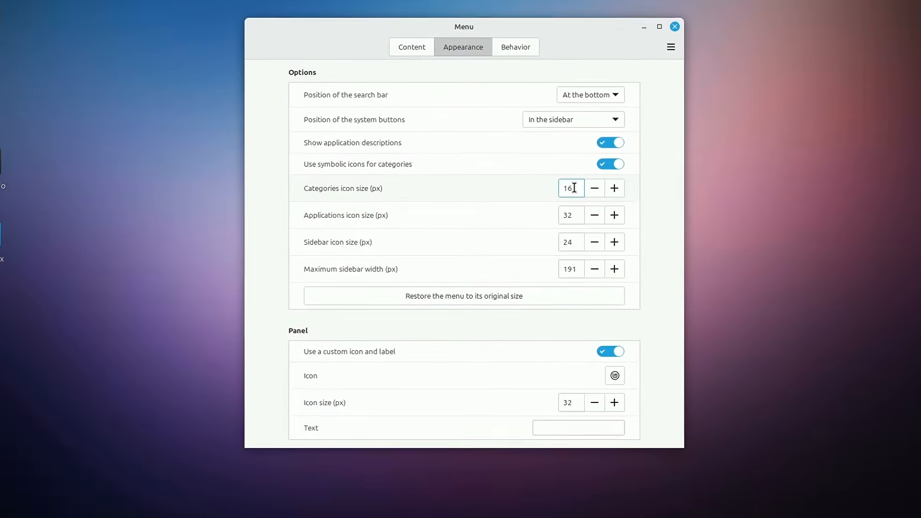
Set the categories icon size to 25 px and the applications icon size to 40 px.
{"action": "key", "text": "BackSpace"}
{"action": "key", "text": "BackSpace"}
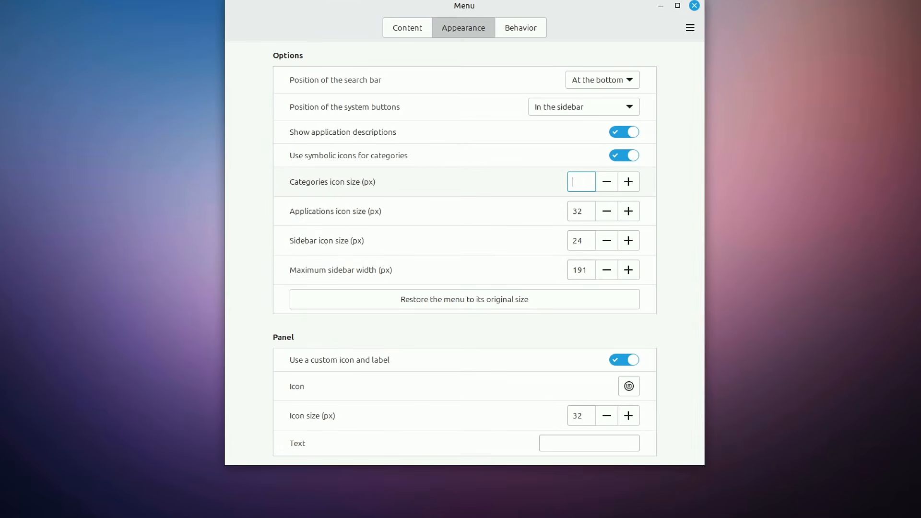
{"action": "type", "text": "25"}
{"action": "left_click", "coordinate": [590, 207]}
{"action": "key", "text": "BackSpace"}
{"action": "key", "text": "BackSpace"}
{"action": "type", "text": "40"}
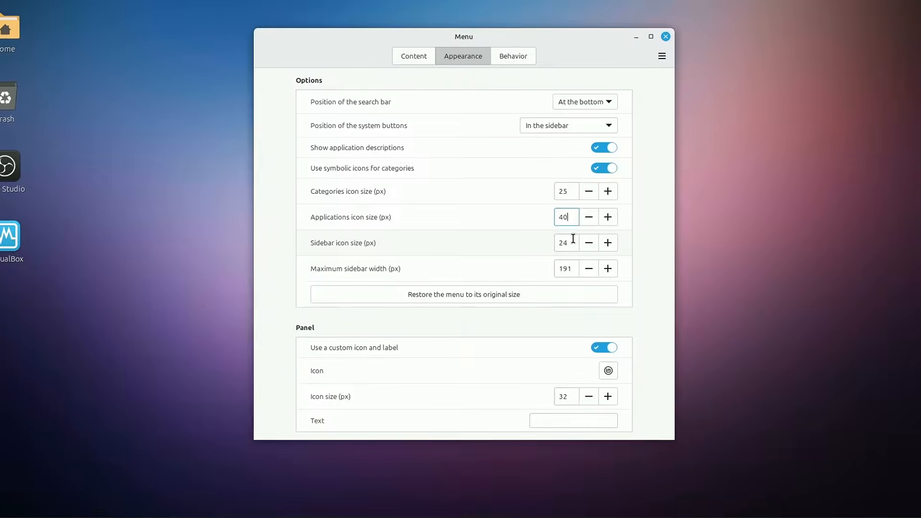
Set the sidebar icon size to 35 px and the maximum sidebar width to 200 px, and enlarge the start menu's height.
{"action": "left_click", "coordinate": [588, 241]}
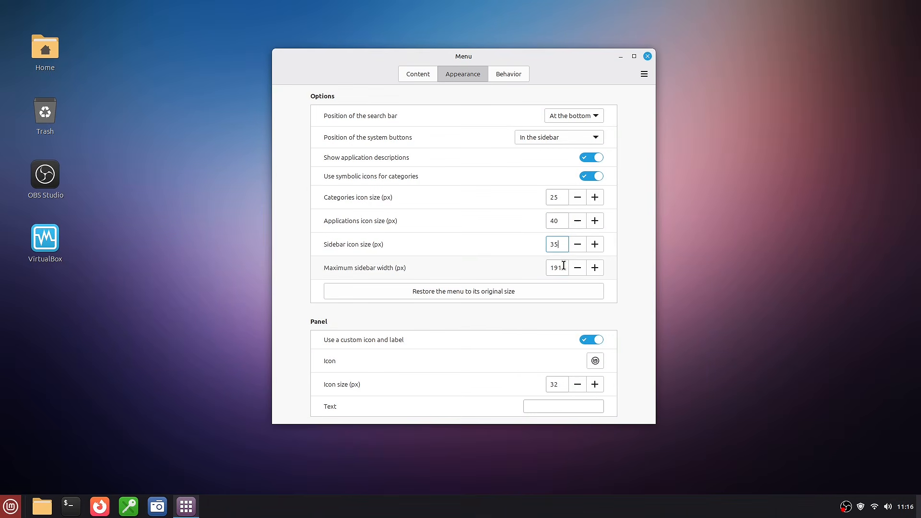
{"action": "left_click_drag", "start_coordinate": [563, 266], "coordinate": [545, 267]}
{"action": "type", "text": "200"}
{"action": "left_click", "coordinate": [6, 510]}
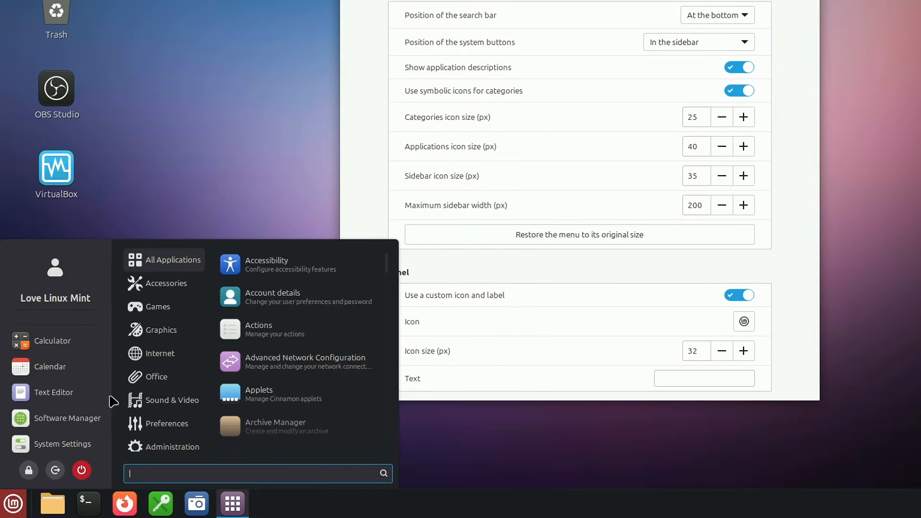
{"action": "left_click_drag", "start_coordinate": [186, 253], "coordinate": [186, 177]}
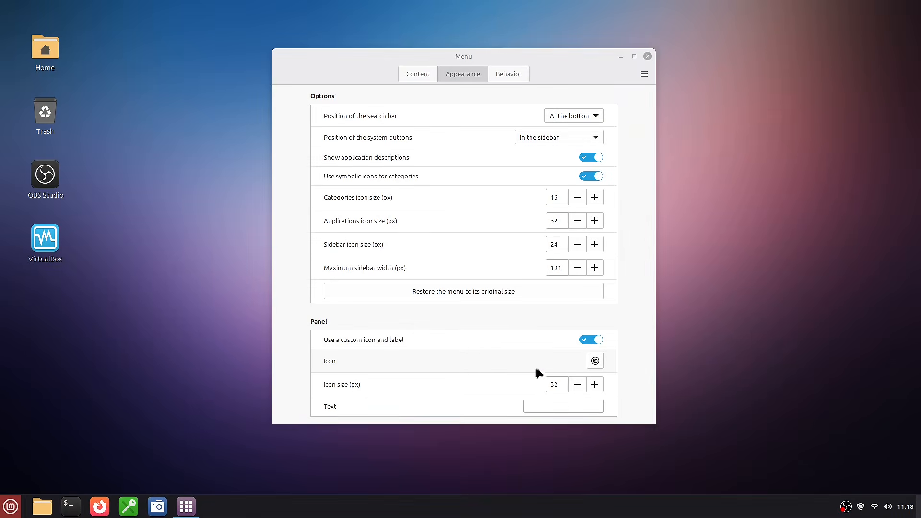
Set the menu's panel icon to linuxmint-logo-filled-leaf-badge and its text to LLM, and open the start menu from the customized panel entry.
{"action": "left_click", "coordinate": [595, 361]}
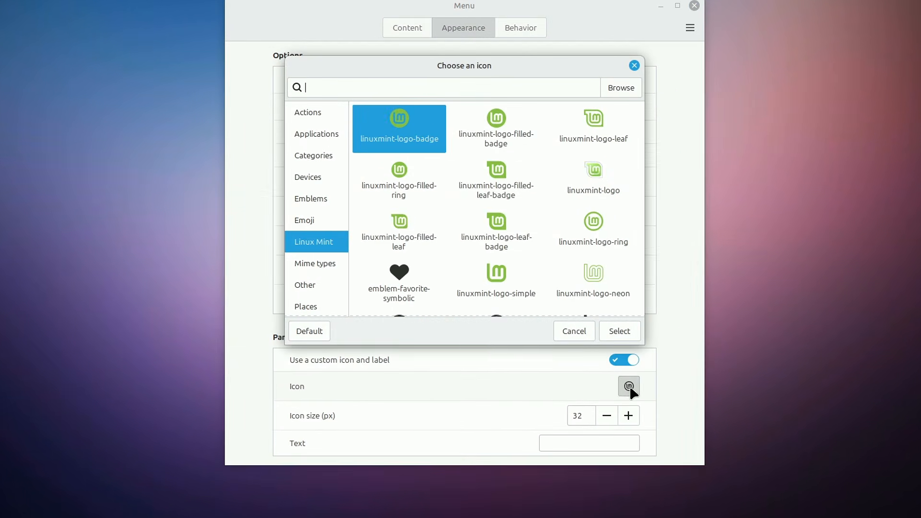
{"action": "left_click", "coordinate": [502, 185]}
{"action": "left_click", "coordinate": [619, 331]}
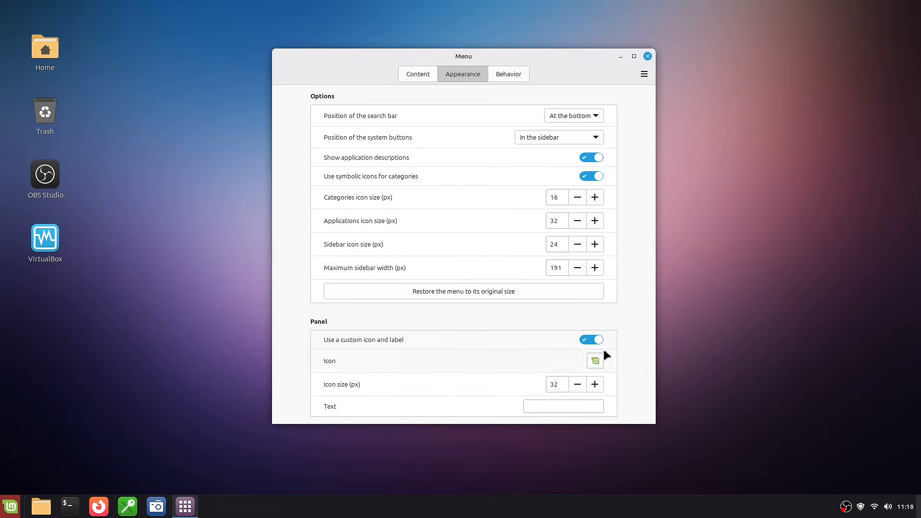
{"action": "left_click", "coordinate": [555, 407]}
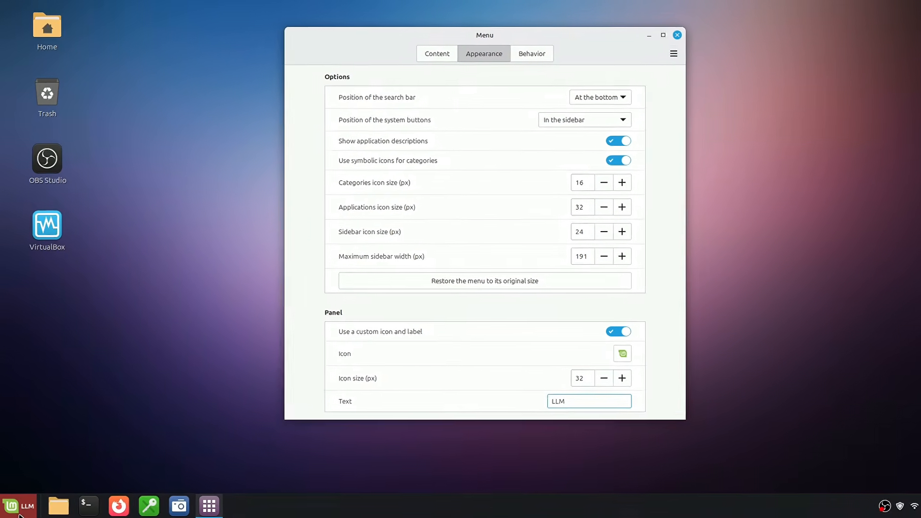
{"action": "left_click", "coordinate": [17, 507]}
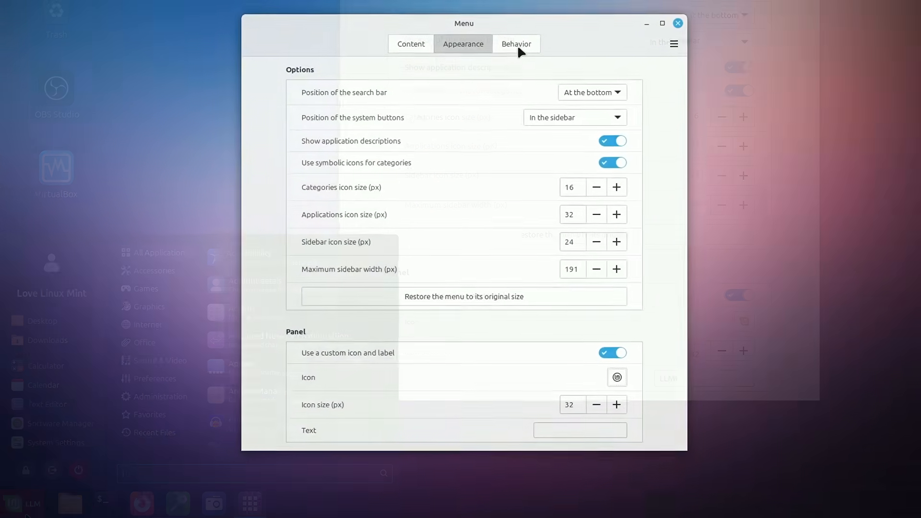
In the menu's behavior settings, turn off Change categories on hover and compare category switching in the start menu before and after.
{"action": "left_click", "coordinate": [517, 43]}
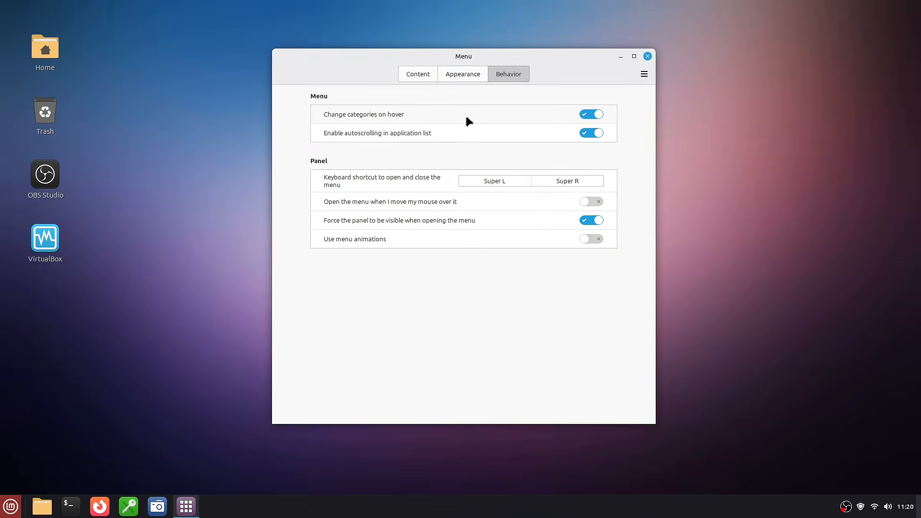
{"action": "left_click", "coordinate": [11, 505]}
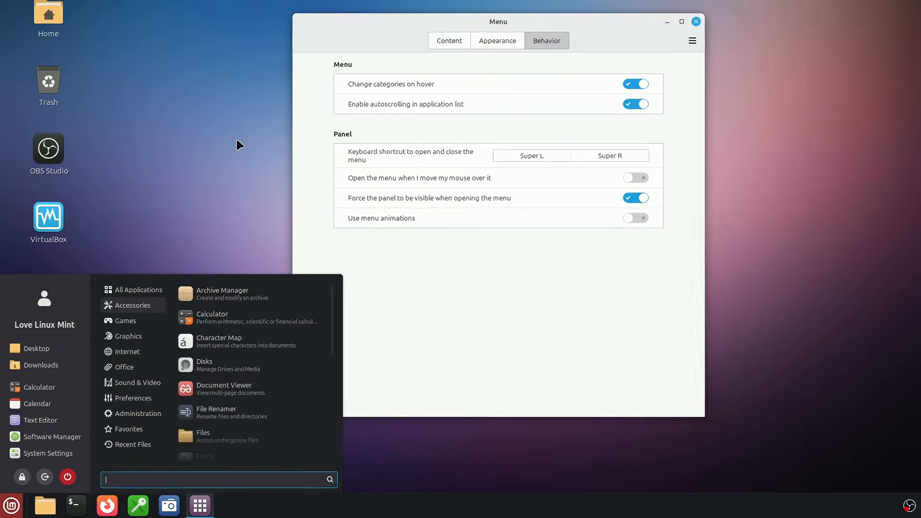
{"action": "left_click", "coordinate": [381, 54]}
{"action": "left_click", "coordinate": [589, 116]}
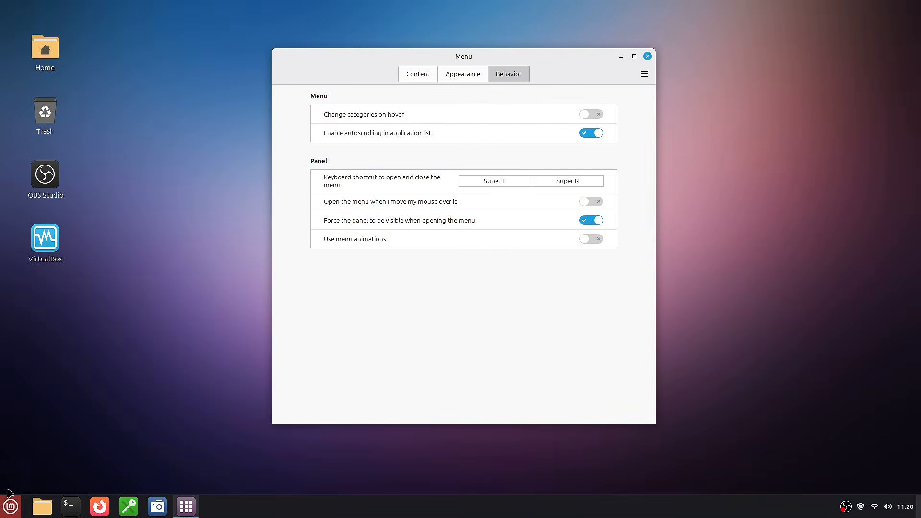
{"action": "left_click", "coordinate": [11, 506]}
{"action": "left_click", "coordinate": [11, 506]}
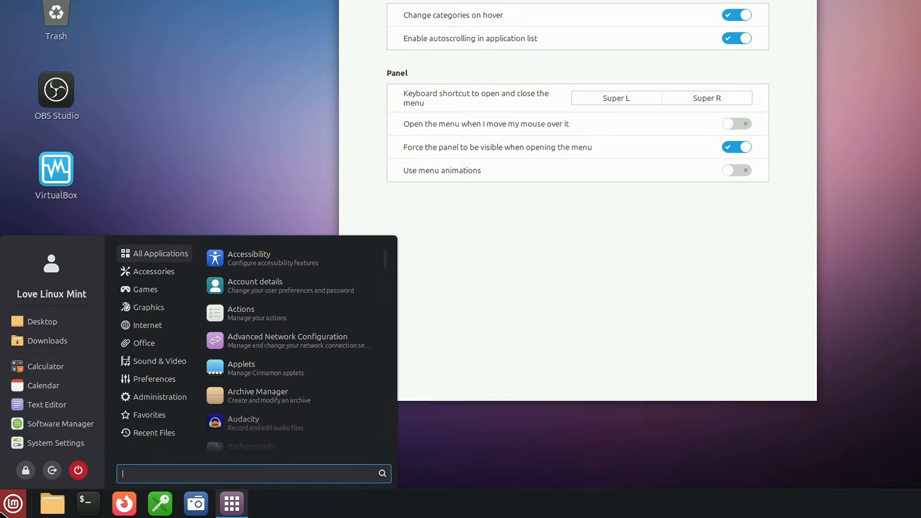
Try autoscrolling through the Administration applications, and test opening and closing the start menu with its keyboard shortcut.
{"action": "mouse_move", "coordinate": [160, 397]}
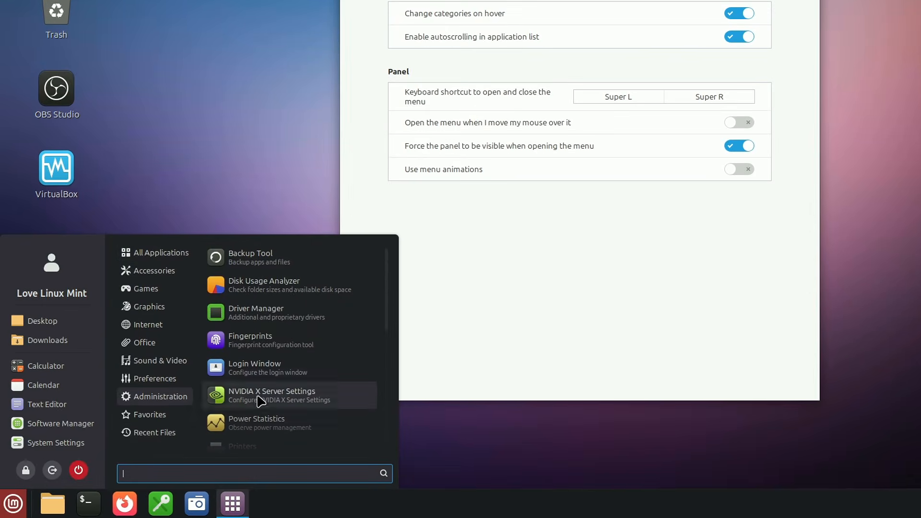
{"action": "mouse_move", "coordinate": [273, 451]}
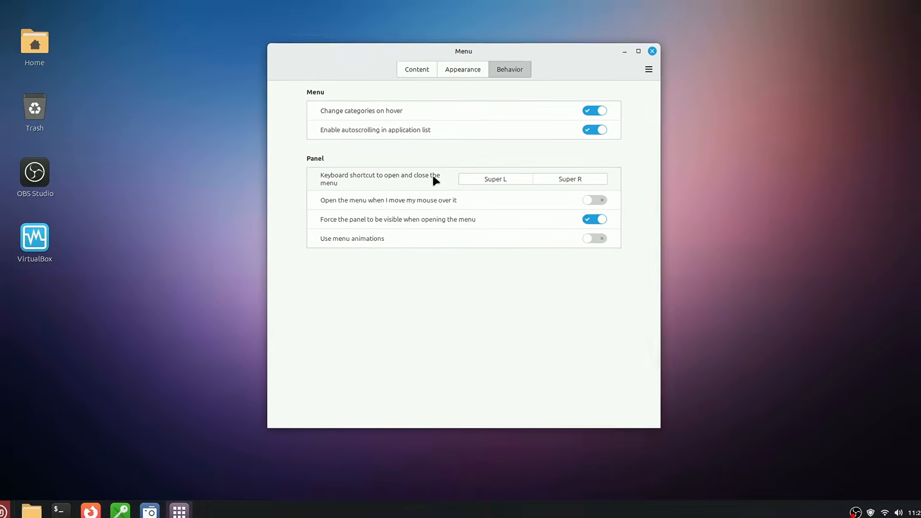
{"action": "key", "text": "super"}
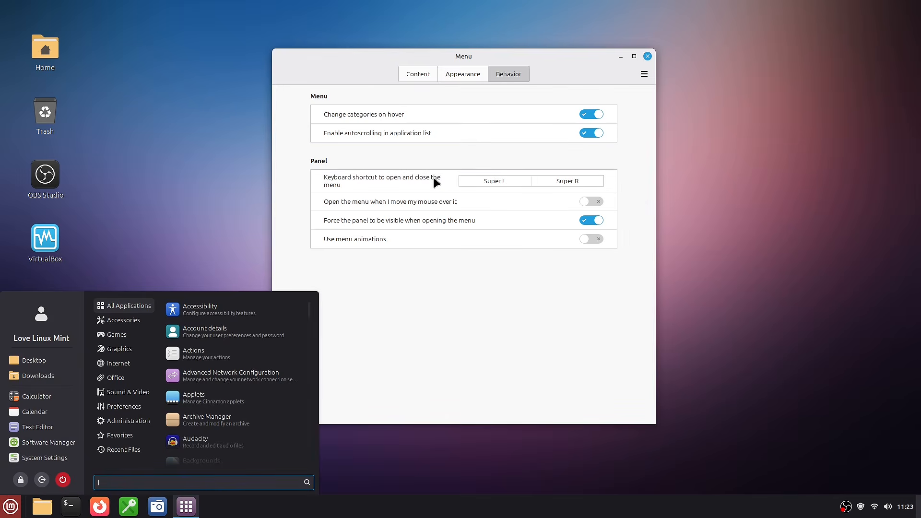
{"action": "key", "text": "super"}
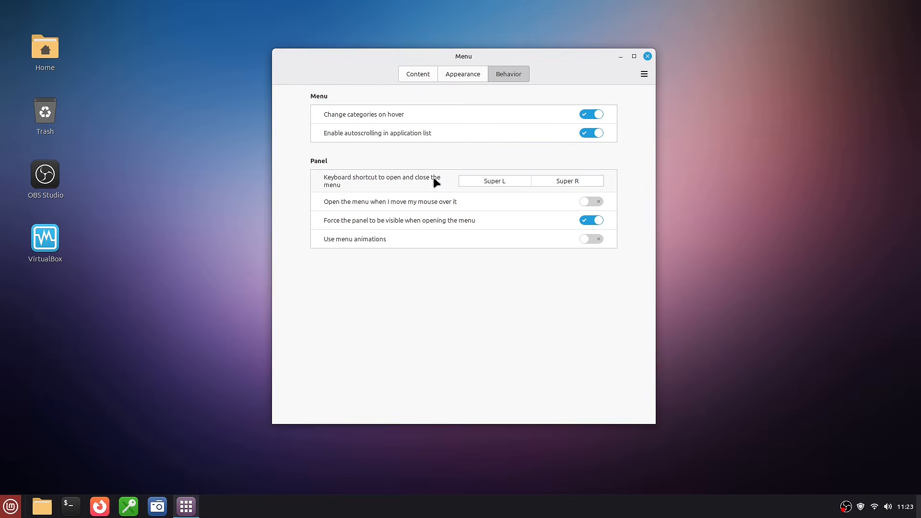
{"action": "key", "text": "super"}
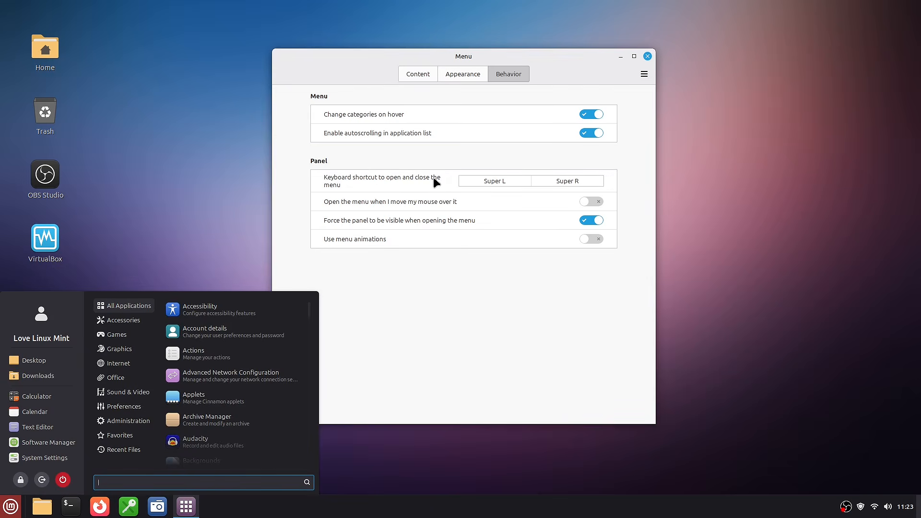
{"action": "key", "text": "super"}
Turn on Open the menu when I move my mouse over it and test it on the panel's menu icon.
{"action": "left_click", "coordinate": [591, 201]}
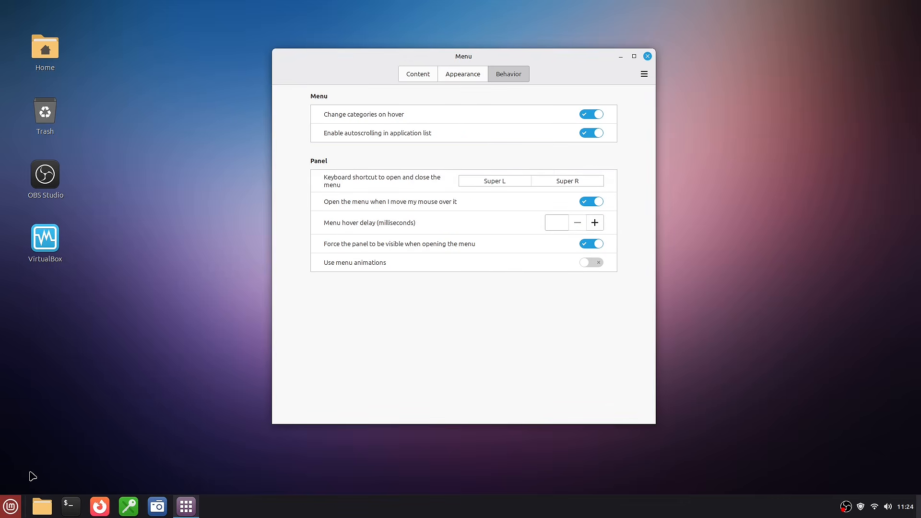
{"action": "mouse_move", "coordinate": [12, 506]}
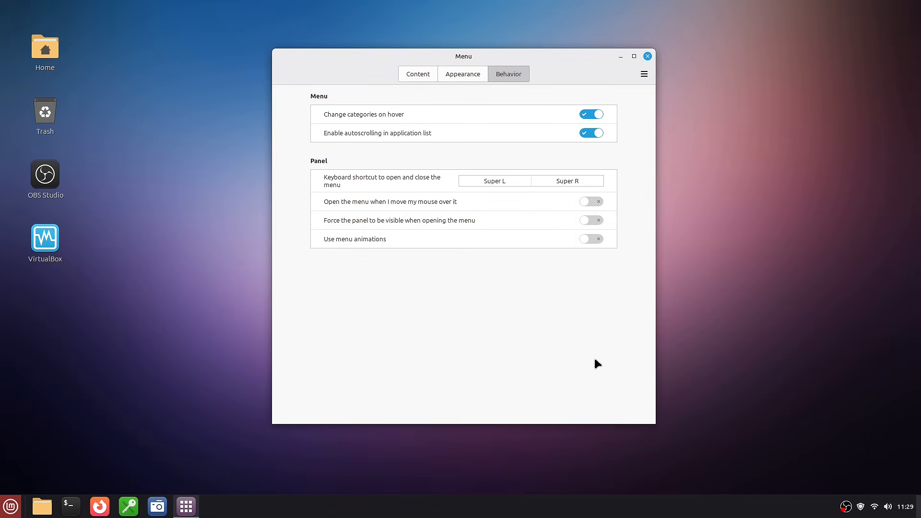
Turn on Force the panel to be visible when opening the menu and Use menu animations, and test opening and closing the menu.
{"action": "left_click", "coordinate": [591, 222]}
{"action": "key", "text": "super"}
{"action": "key", "text": "super"}
{"action": "key", "text": "super"}
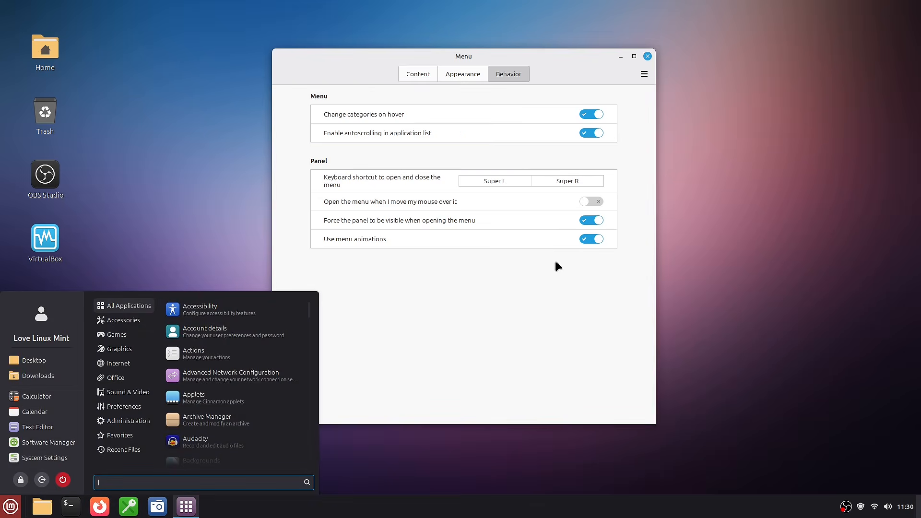
{"action": "key", "text": "super"}
{"action": "key", "text": "super"}
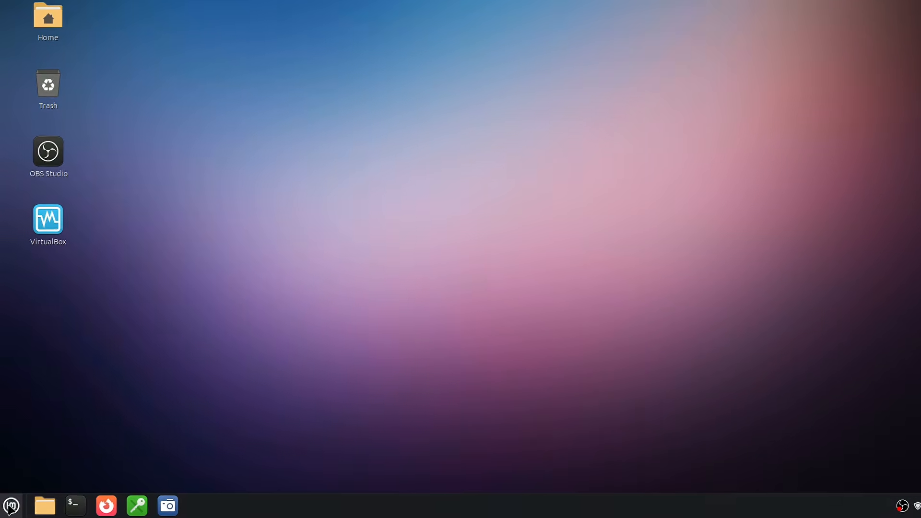
Open the start menu's editor and move its window to the middle of the desktop.
{"action": "right_click", "coordinate": [11, 506]}
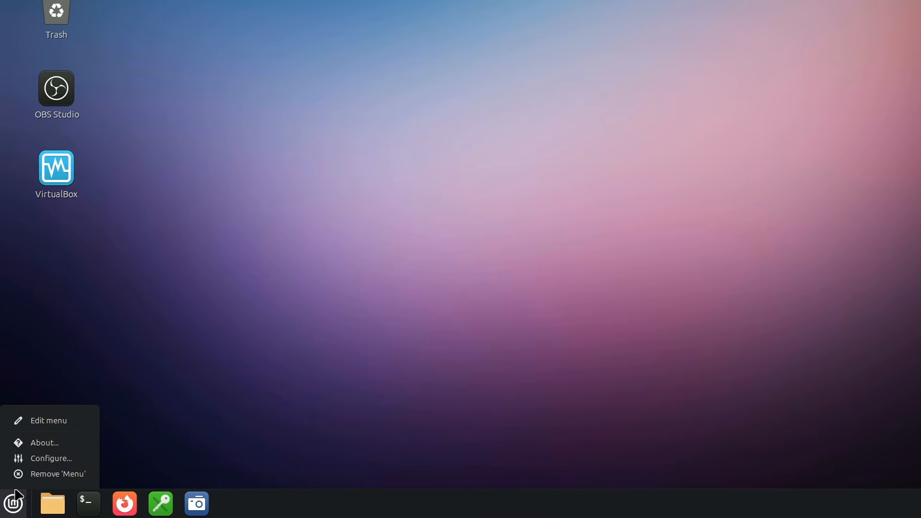
{"action": "left_click", "coordinate": [71, 425]}
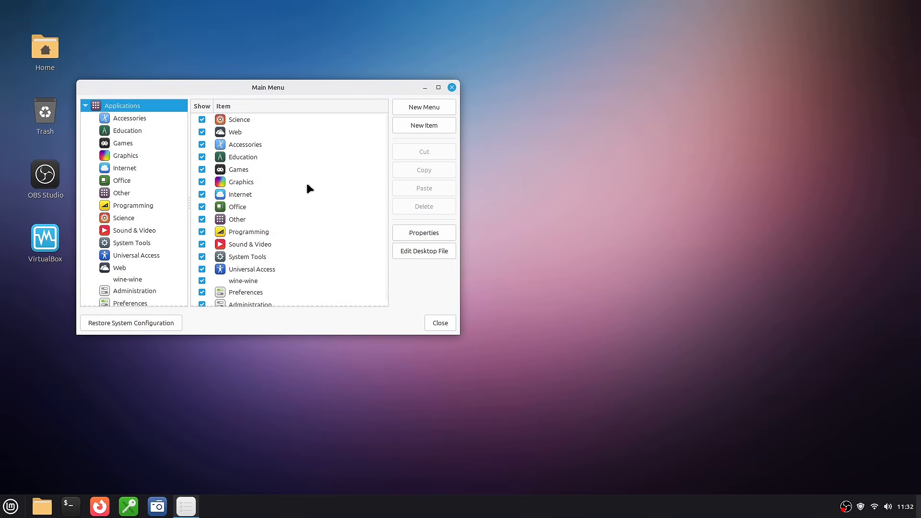
{"action": "left_click_drag", "start_coordinate": [271, 88], "coordinate": [458, 110]}
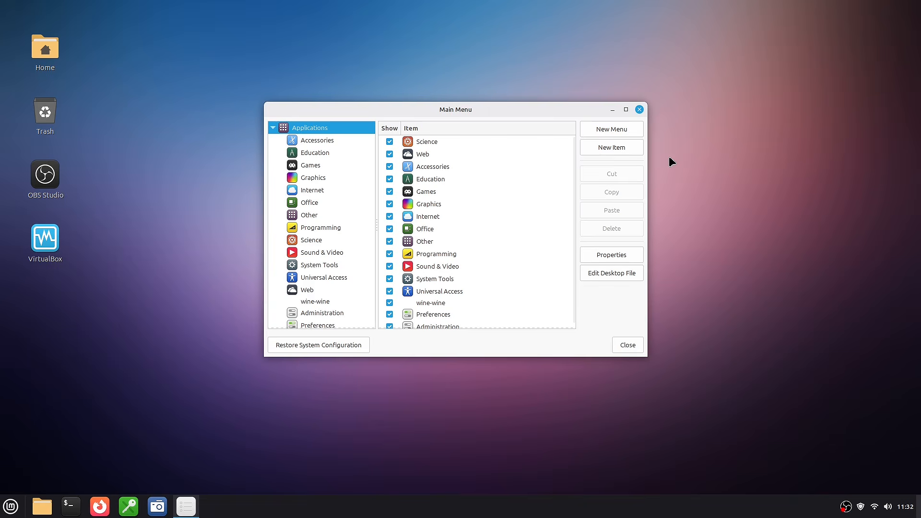
View the items in the Graphics, Internet and Office categories, and return to the Applications overview.
{"action": "left_click", "coordinate": [307, 181]}
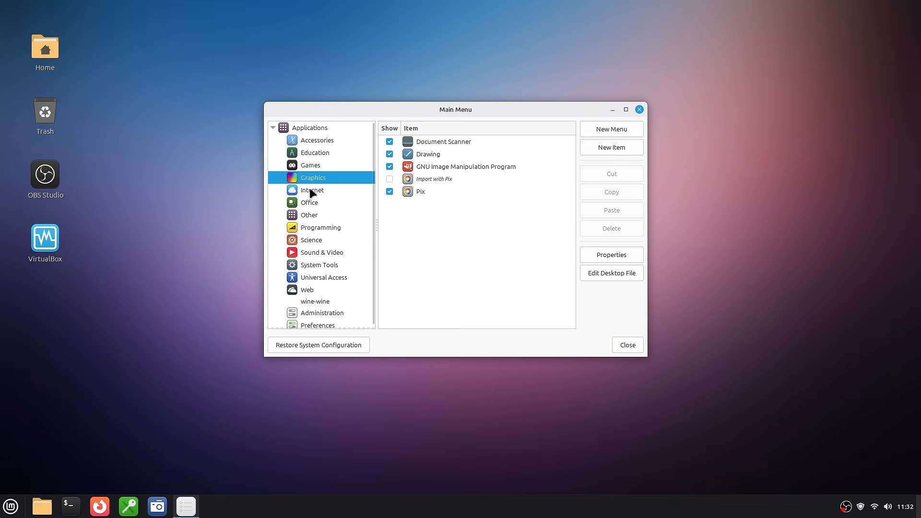
{"action": "left_click", "coordinate": [312, 193]}
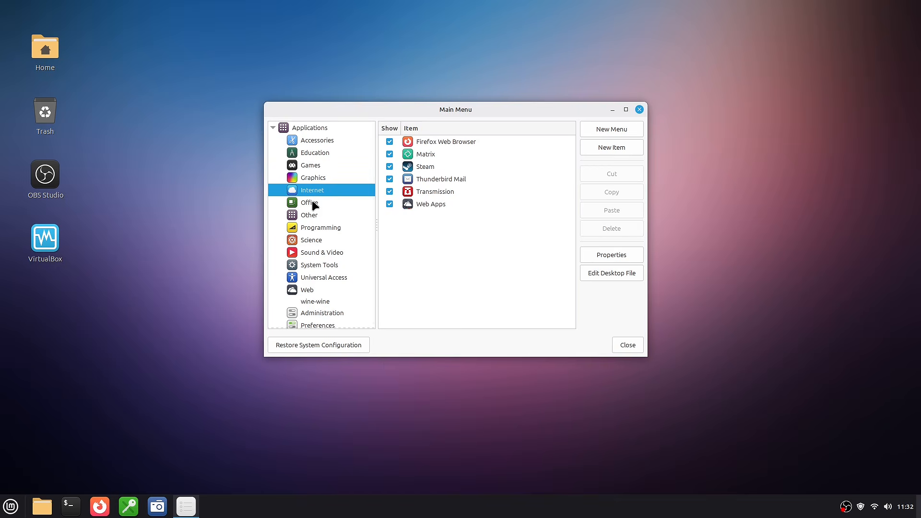
{"action": "left_click", "coordinate": [312, 203]}
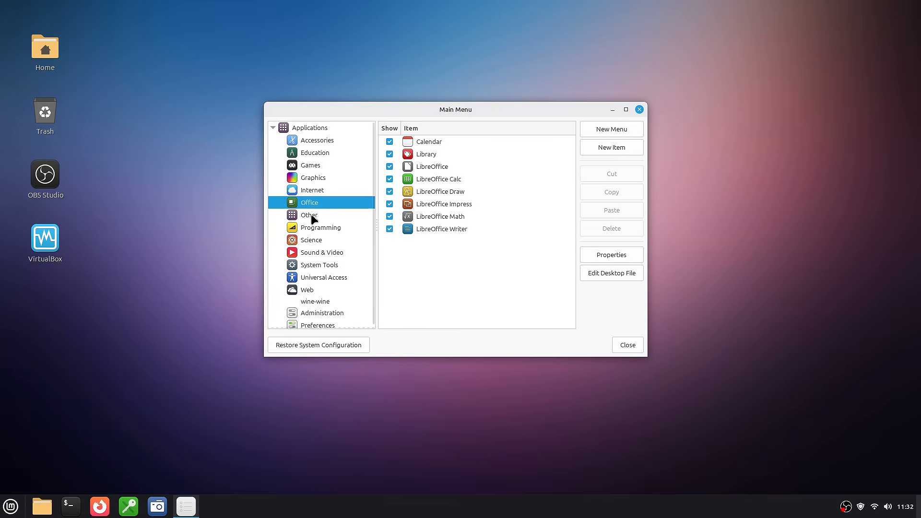
{"action": "key", "text": "Home"}
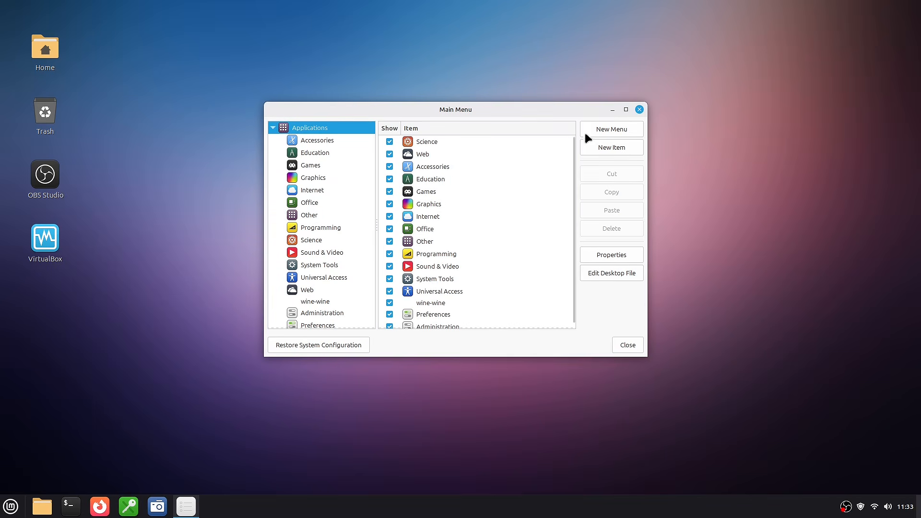
Create a new menu category named Math under Applications with the mintinstall-maths-symbolic icon.
{"action": "left_click", "coordinate": [627, 129]}
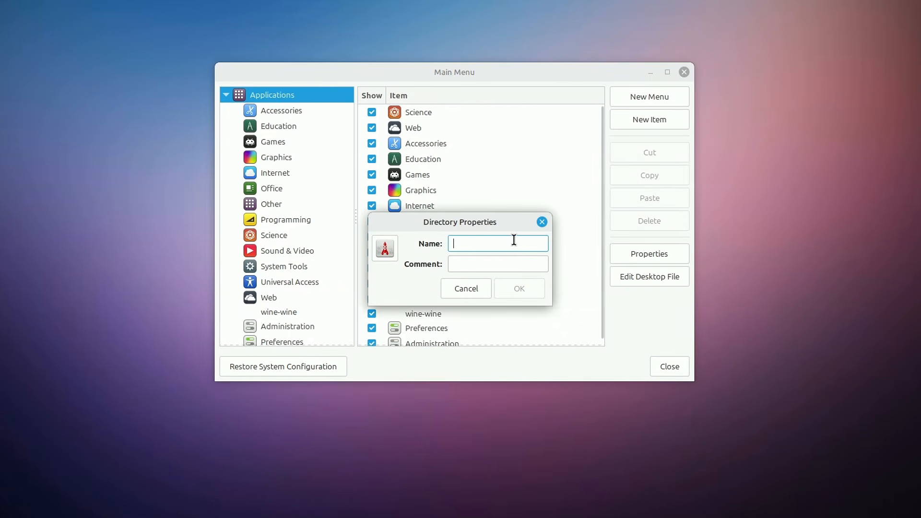
{"action": "type", "text": "M"}
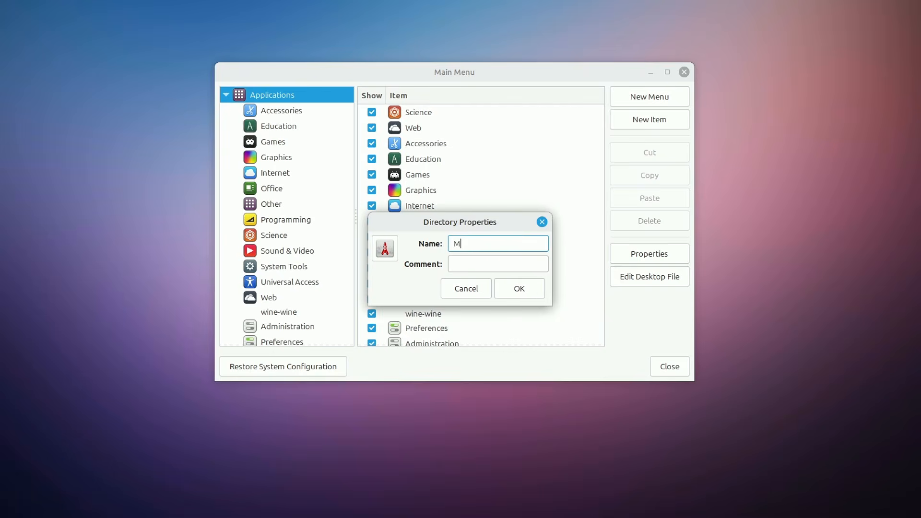
{"action": "type", "text": "ath"}
{"action": "left_click", "coordinate": [387, 256]}
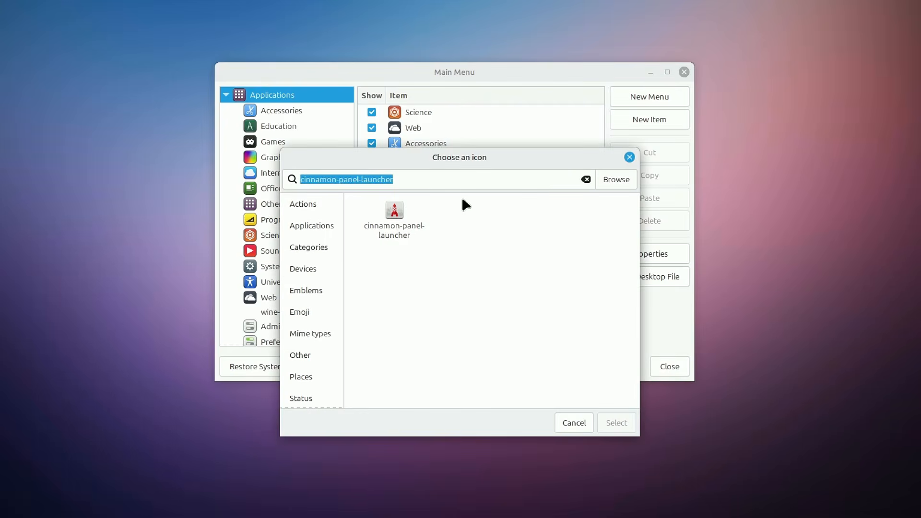
{"action": "type", "text": "math"}
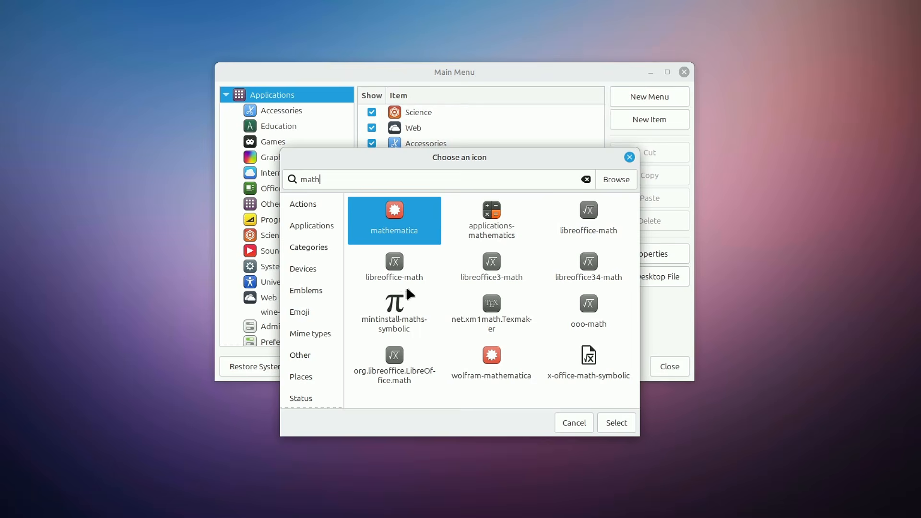
{"action": "left_click", "coordinate": [401, 305]}
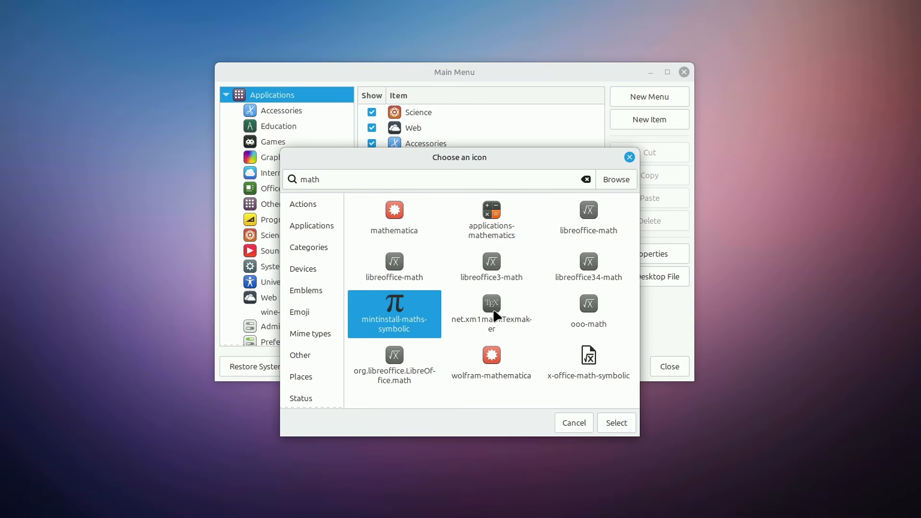
{"action": "left_click", "coordinate": [616, 423]}
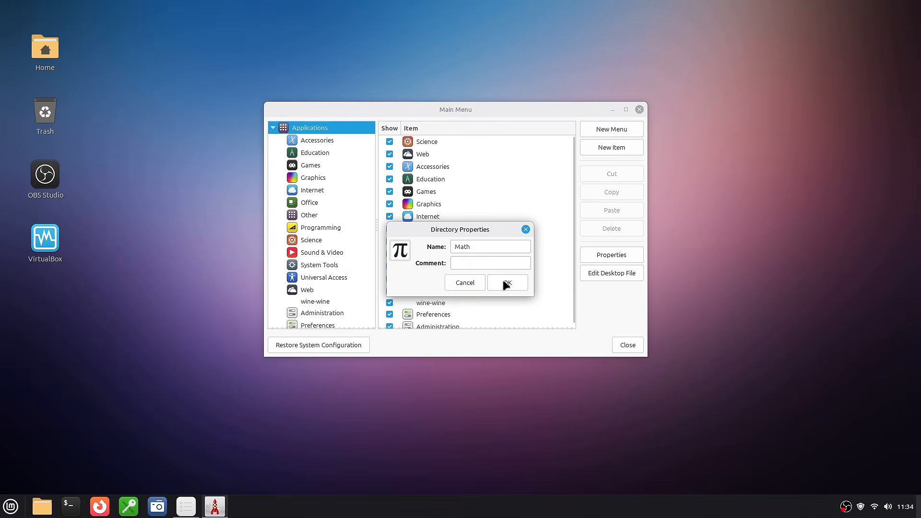
{"action": "left_click", "coordinate": [504, 283]}
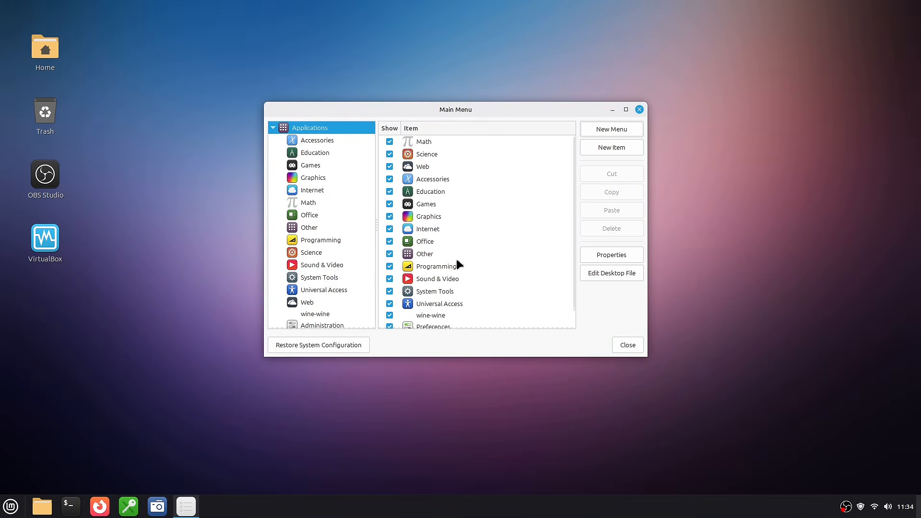
Move LibreOffice Math from the Office category into the Math category by cutting and pasting it.
{"action": "left_click", "coordinate": [314, 205]}
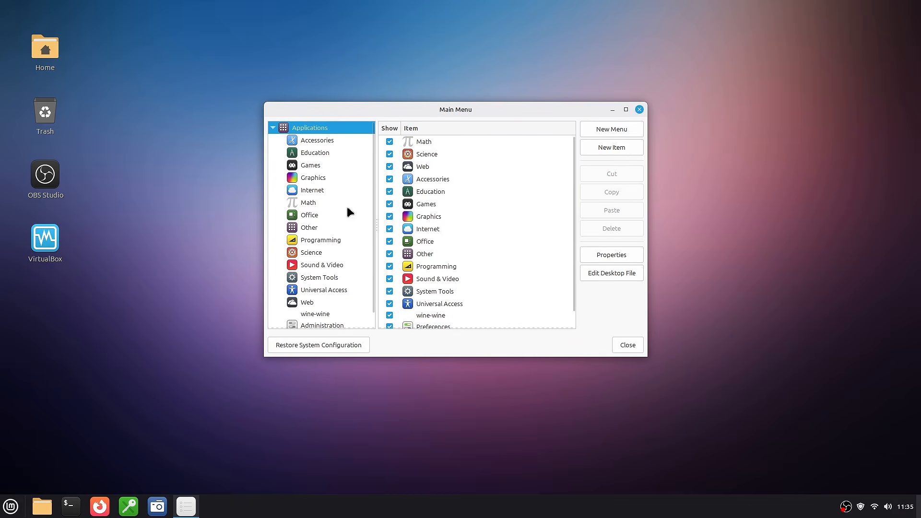
{"action": "left_click", "coordinate": [316, 218]}
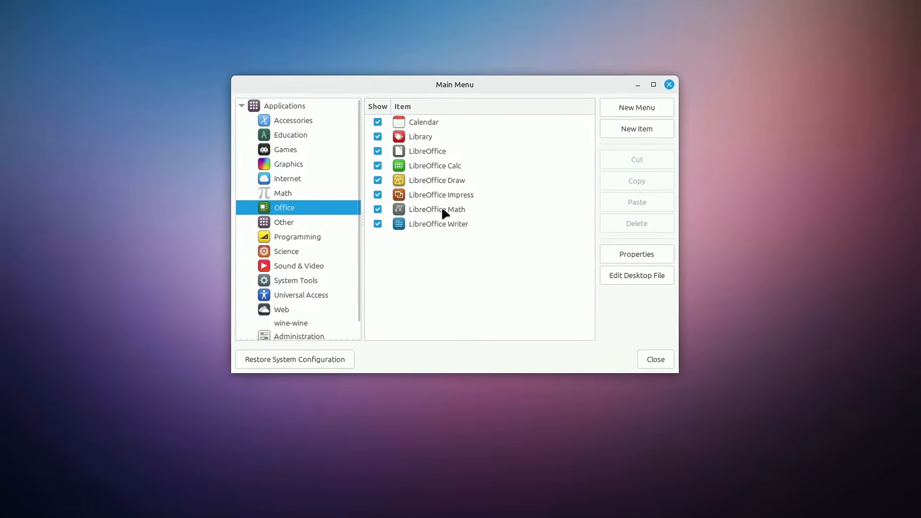
{"action": "left_click", "coordinate": [442, 209]}
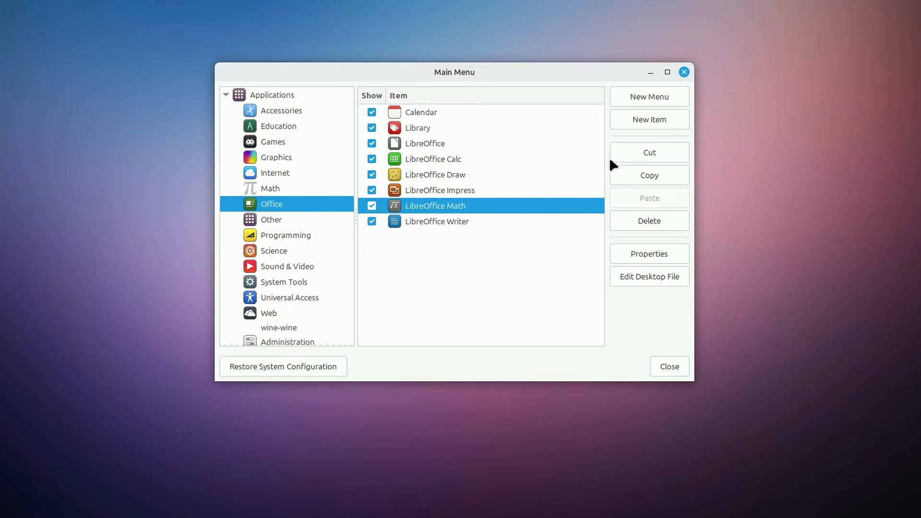
{"action": "left_click", "coordinate": [662, 152]}
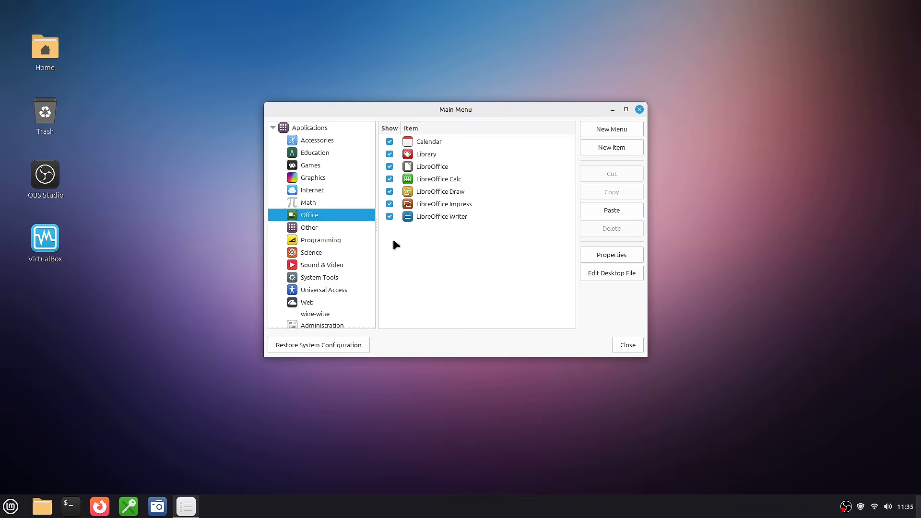
{"action": "left_click", "coordinate": [309, 204]}
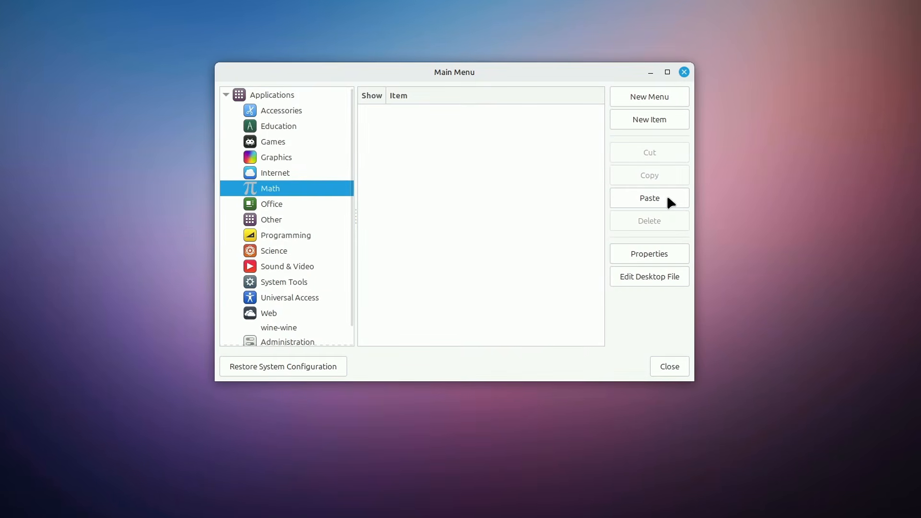
{"action": "left_click", "coordinate": [667, 197]}
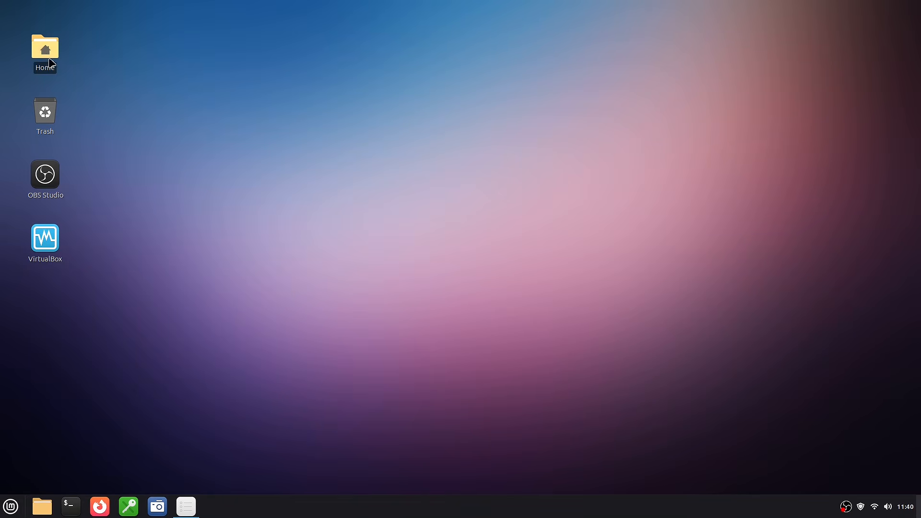
Switch to the file manager and open the Kdenlive folder under Documents/AppImages.
{"action": "double_click", "coordinate": [47, 54]}
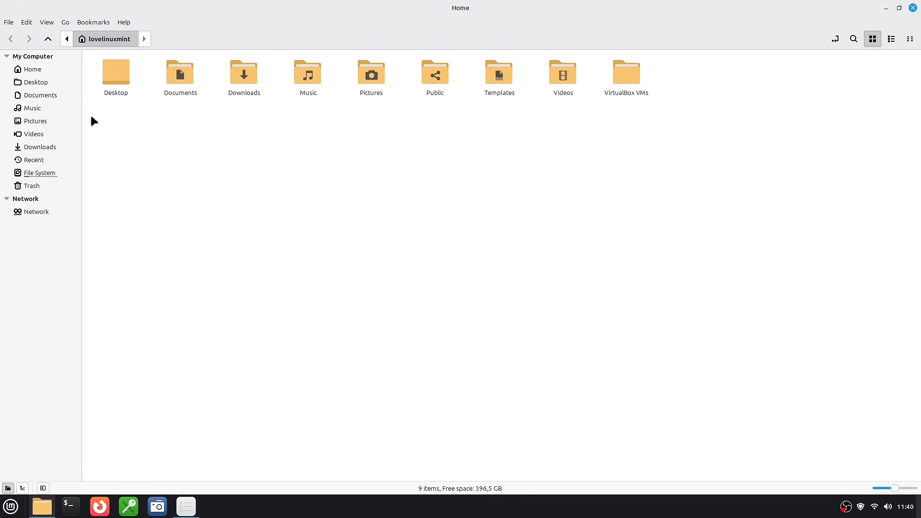
{"action": "left_click", "coordinate": [40, 96]}
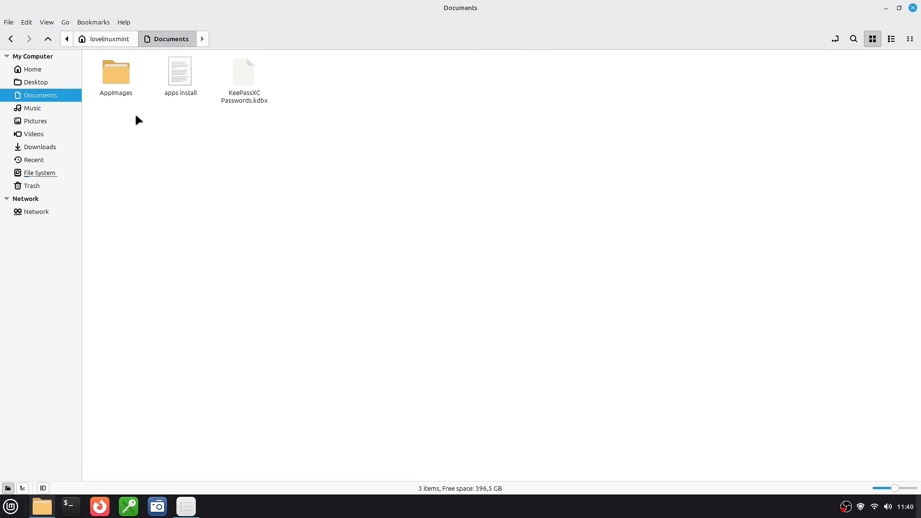
{"action": "double_click", "coordinate": [123, 72]}
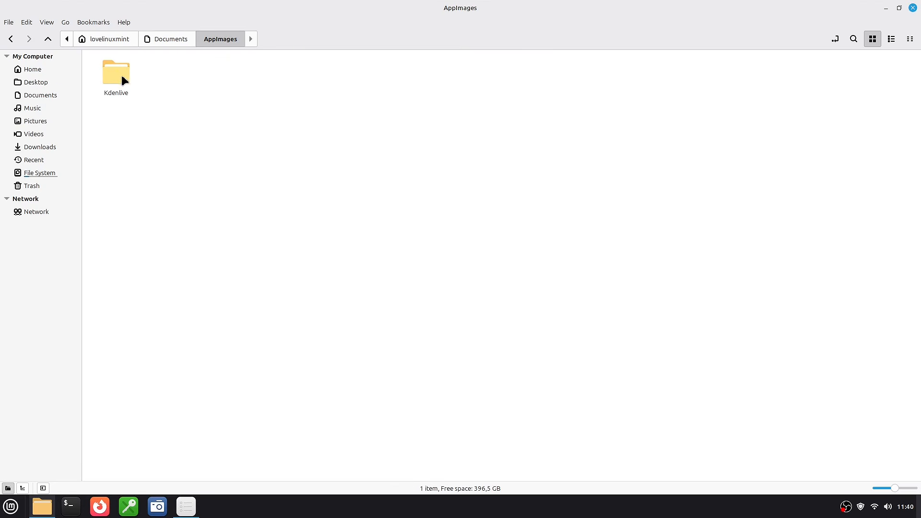
{"action": "double_click", "coordinate": [121, 74]}
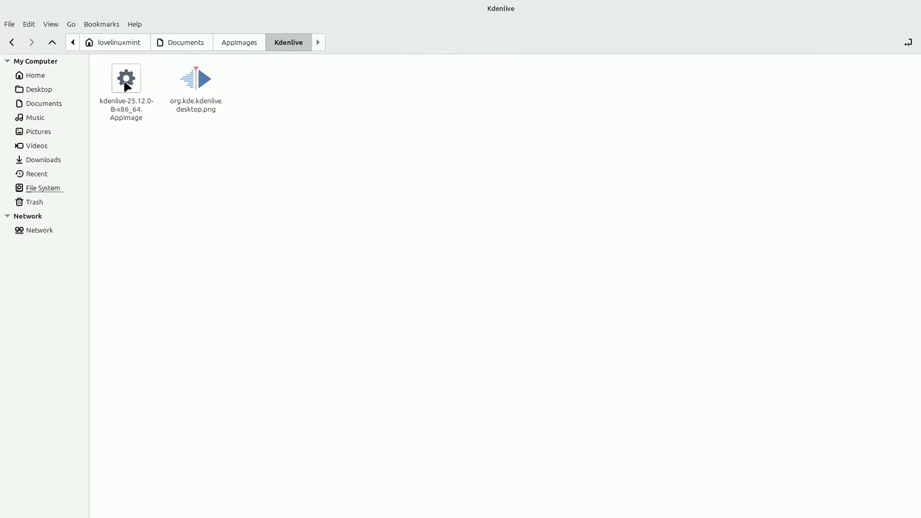
Allow executing kdenlive-25.12.0-B-x86_64.AppImage as a program in its permissions, and close its properties.
{"action": "right_click", "coordinate": [127, 87]}
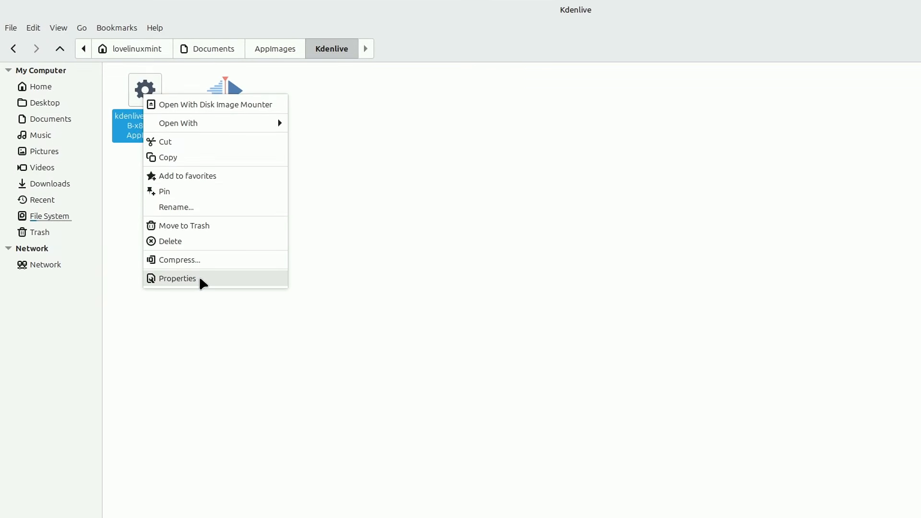
{"action": "left_click", "coordinate": [198, 277]}
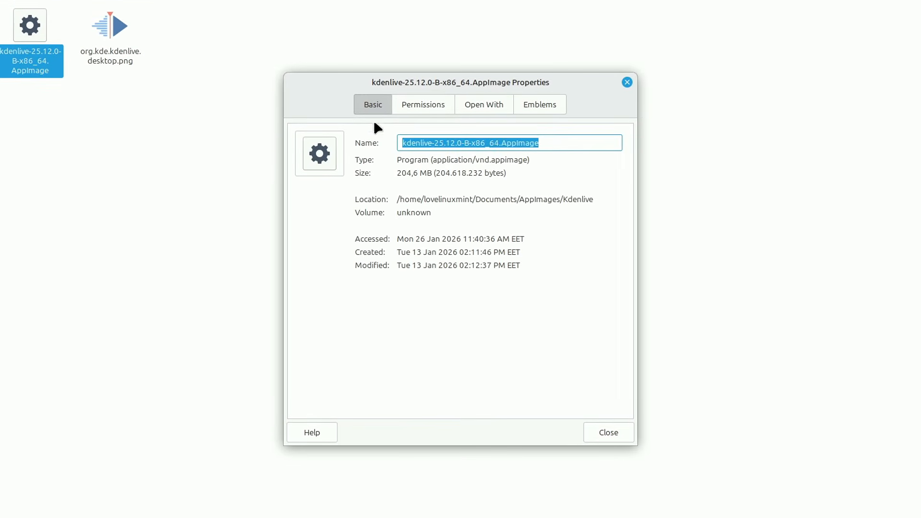
{"action": "left_click", "coordinate": [415, 103]}
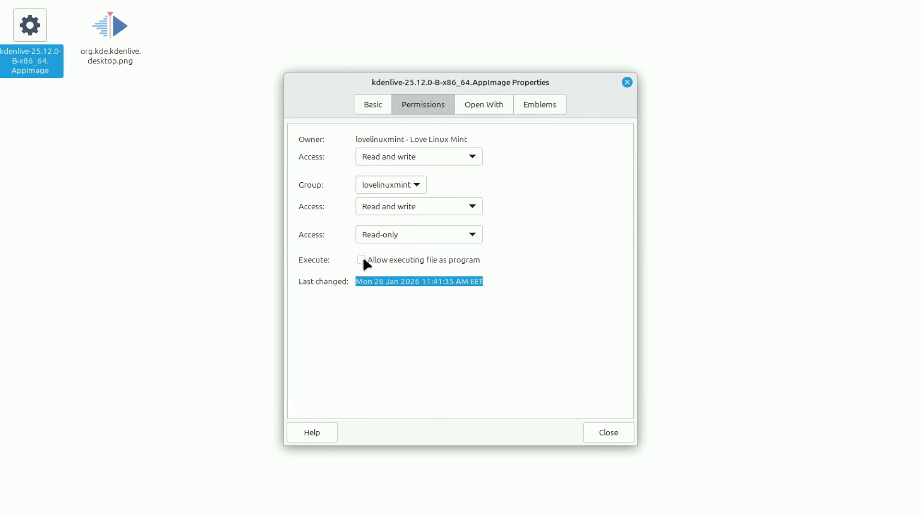
{"action": "left_click", "coordinate": [362, 259]}
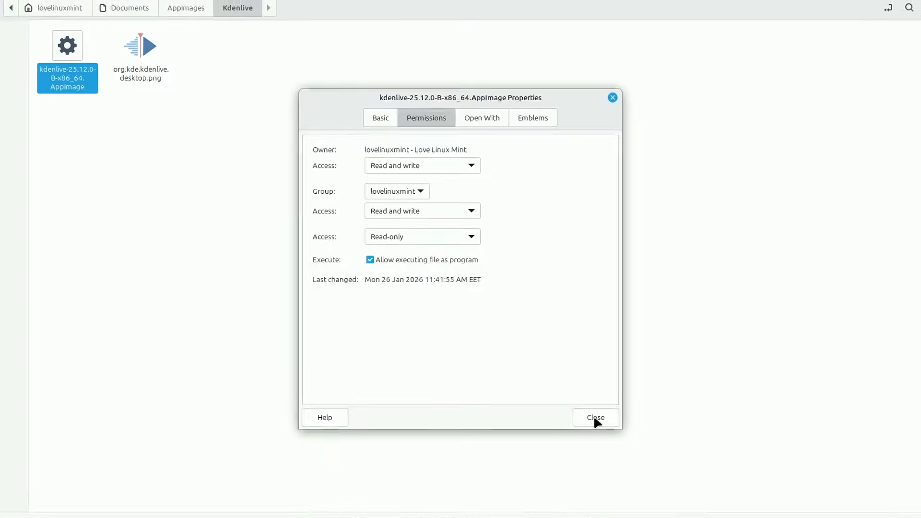
{"action": "left_click", "coordinate": [607, 433]}
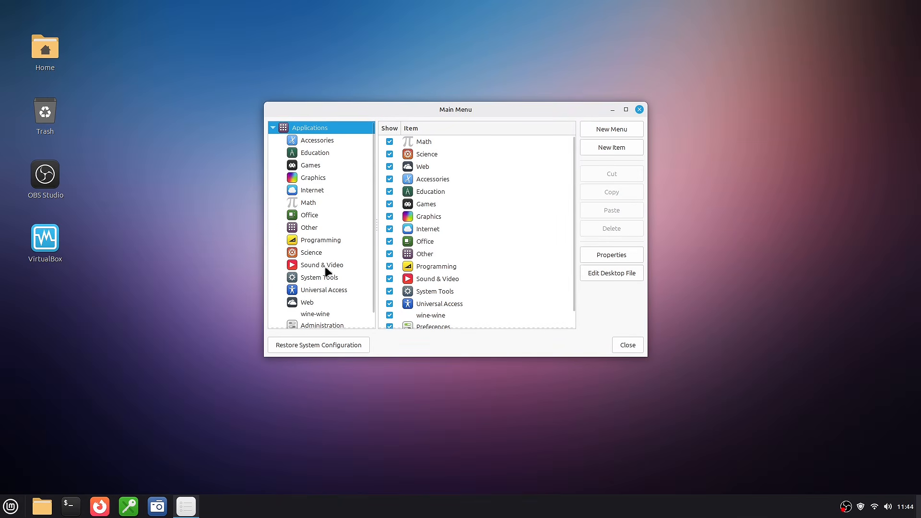
In the Main Menu editor, start a Sound & Video item named Kdenlive, with kdenlive-25.12.0-B-x86_64.AppImage from Documents/AppImages/Kdenlive as its command.
{"action": "left_click", "coordinate": [325, 267]}
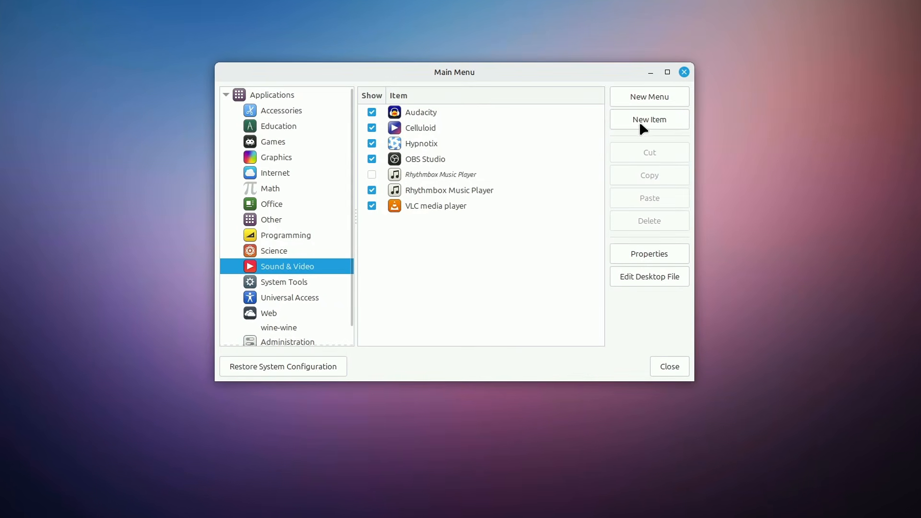
{"action": "left_click", "coordinate": [667, 120]}
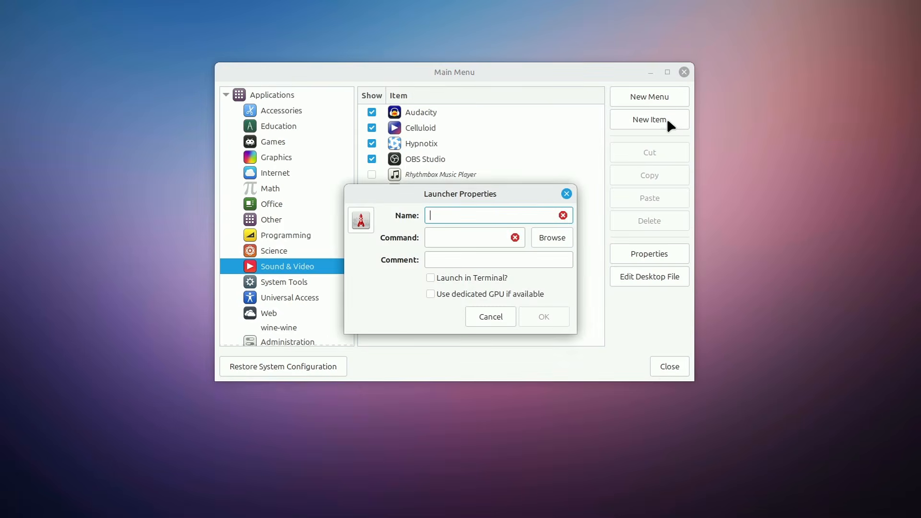
{"action": "type", "text": "Kdenlive"}
{"action": "left_click", "coordinate": [540, 237]}
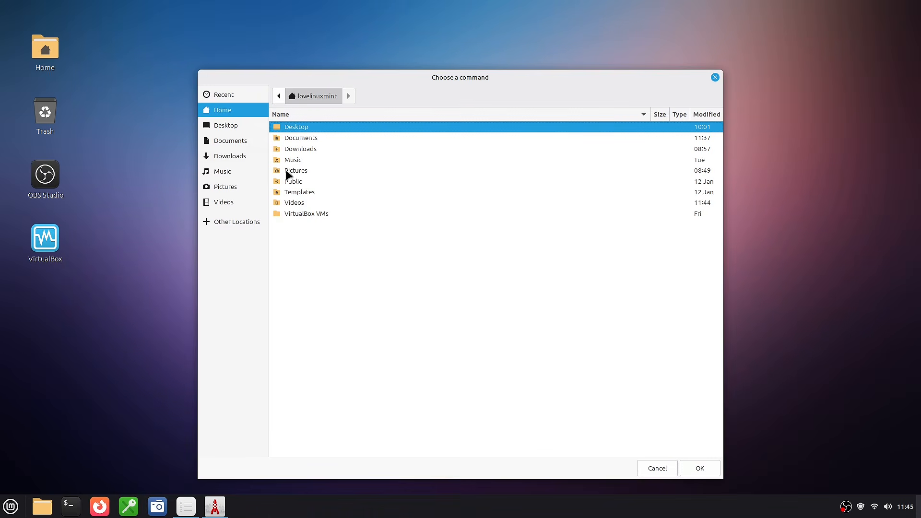
{"action": "left_click", "coordinate": [238, 142]}
{"action": "double_click", "coordinate": [292, 127]}
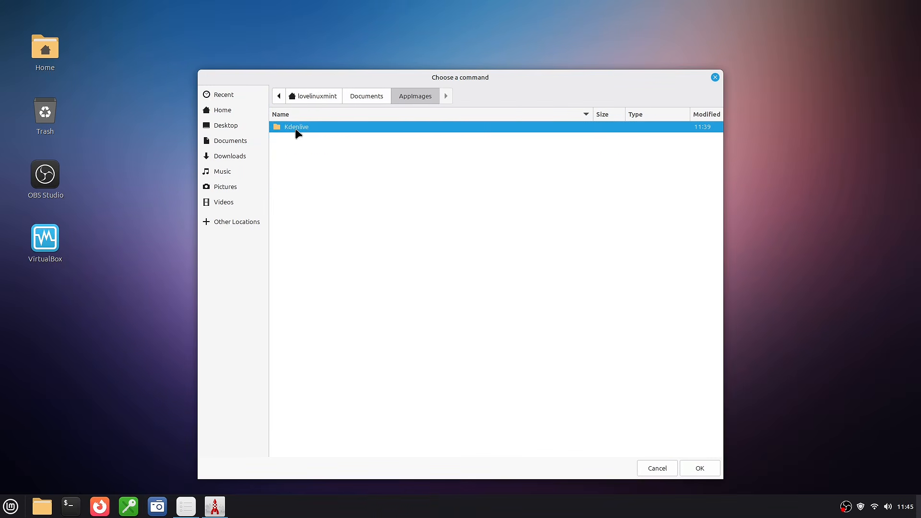
{"action": "double_click", "coordinate": [299, 128]}
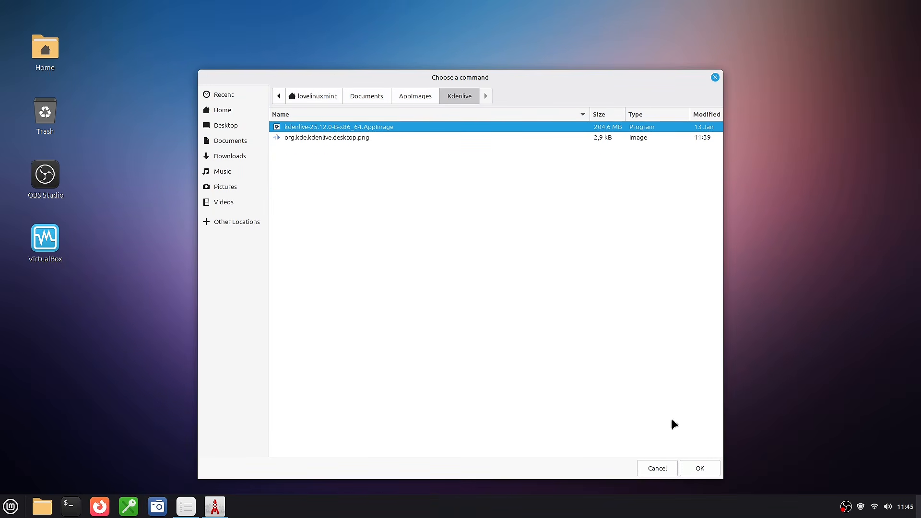
{"action": "left_click", "coordinate": [694, 467]}
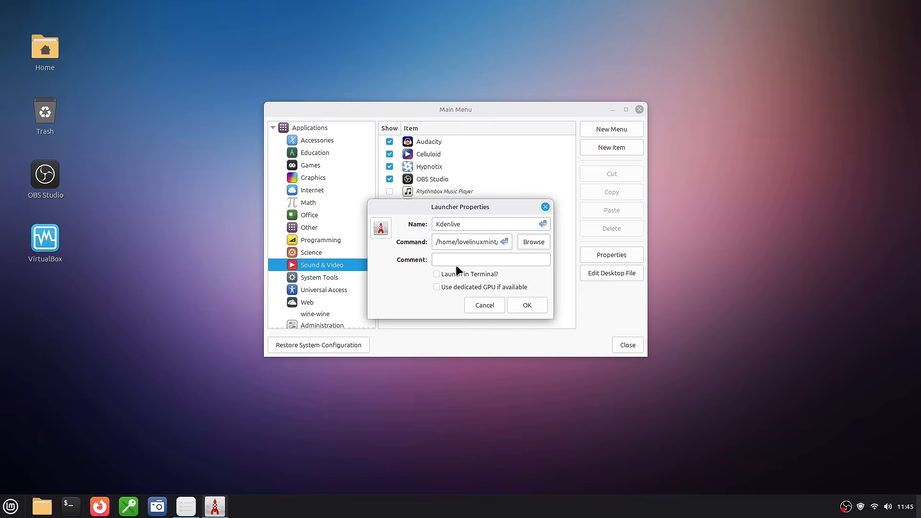
Give the Kdenlive launcher the org.kde.kdenlive.desktop.png icon from Documents/AppImages/Kdenlive and save the new item.
{"action": "left_click", "coordinate": [383, 230]}
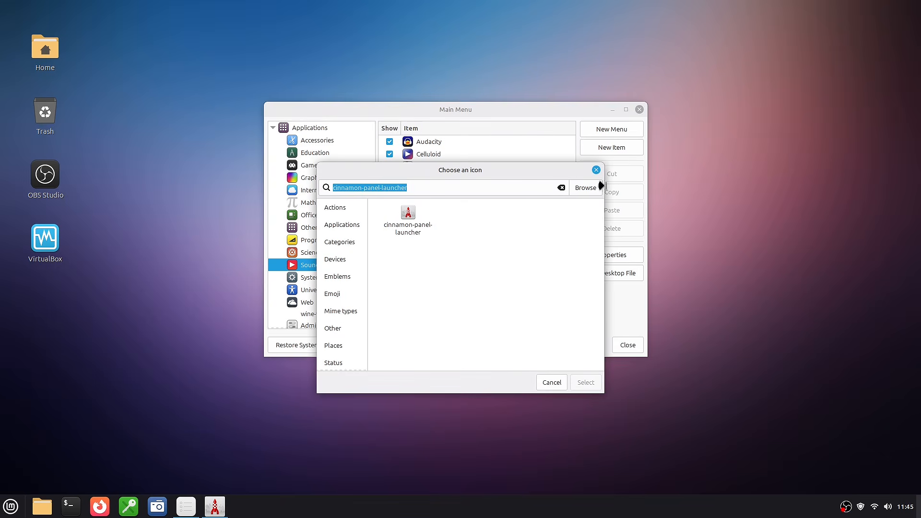
{"action": "left_click", "coordinate": [593, 188]}
{"action": "left_click", "coordinate": [240, 156]}
{"action": "double_click", "coordinate": [297, 143]}
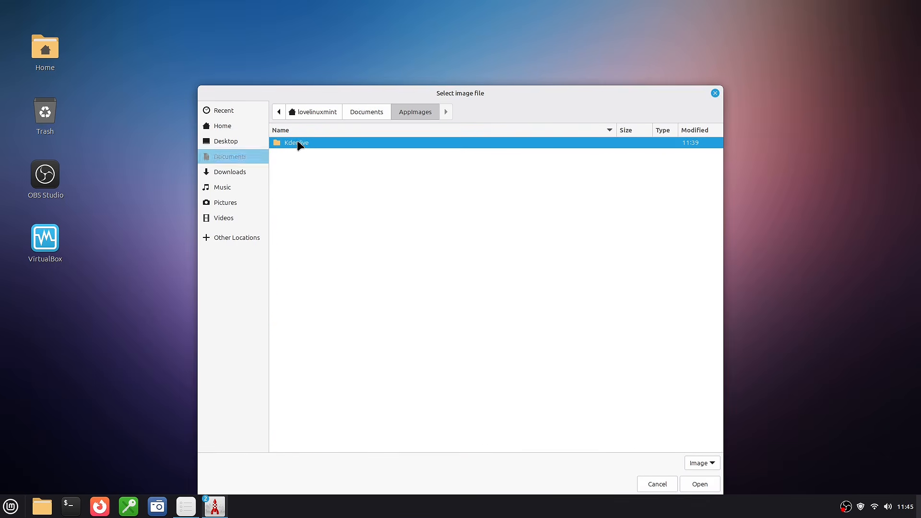
{"action": "double_click", "coordinate": [298, 142]}
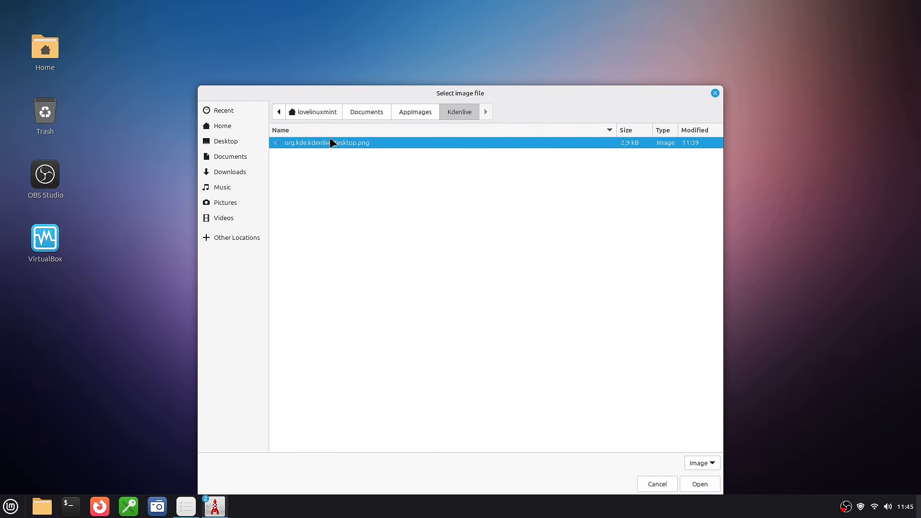
{"action": "left_click", "coordinate": [700, 484]}
{"action": "left_click", "coordinate": [411, 221]}
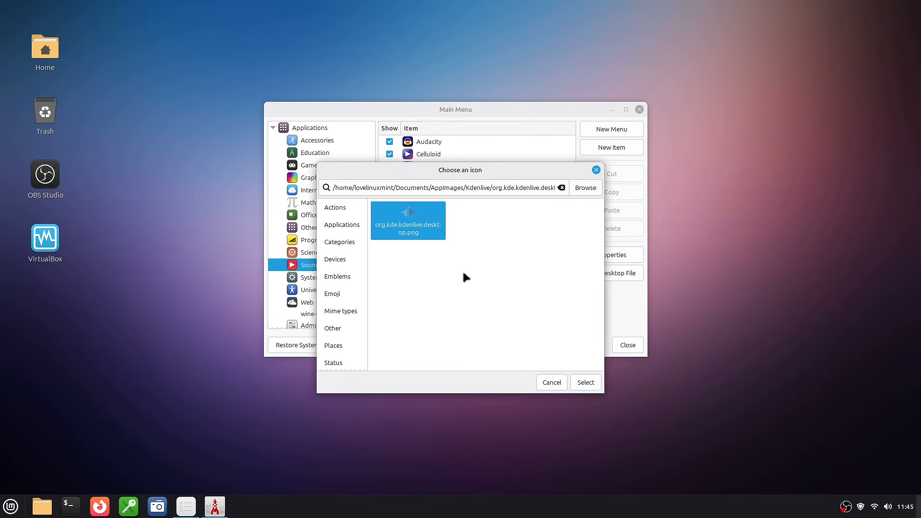
{"action": "left_click", "coordinate": [585, 385]}
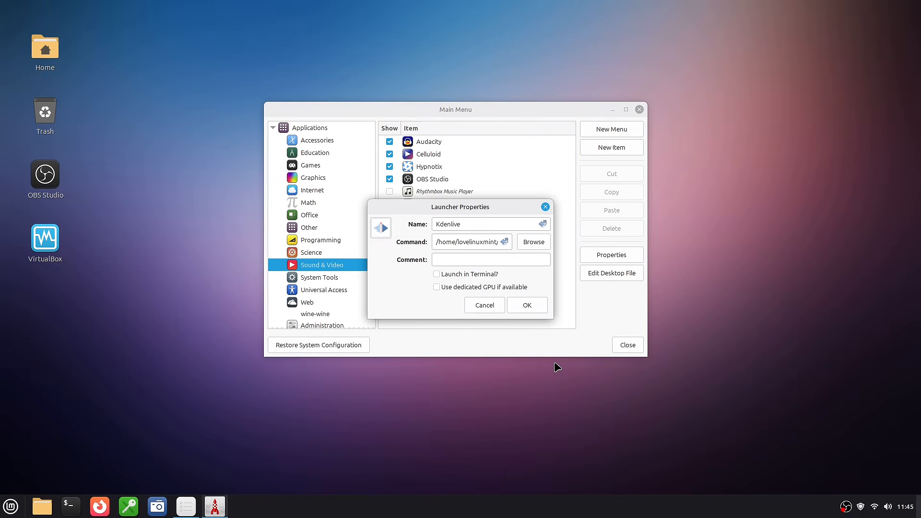
{"action": "left_click", "coordinate": [533, 310]}
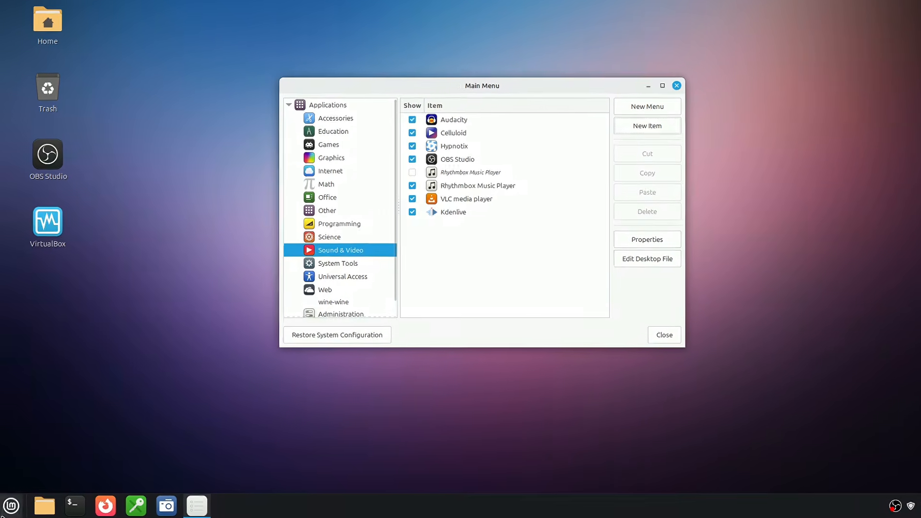
Add Kdenlive from the start menu's Sound & Video category to the panel.
{"action": "left_click", "coordinate": [10, 505]}
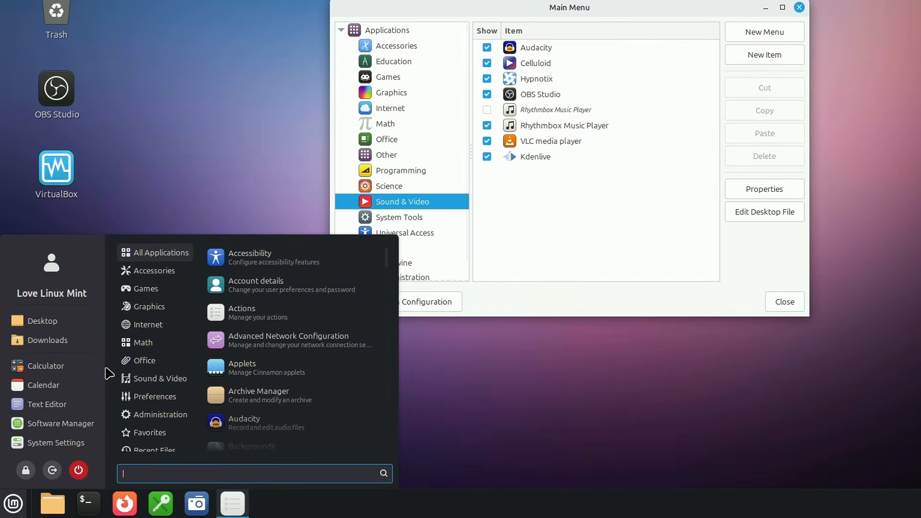
{"action": "mouse_move", "coordinate": [121, 387]}
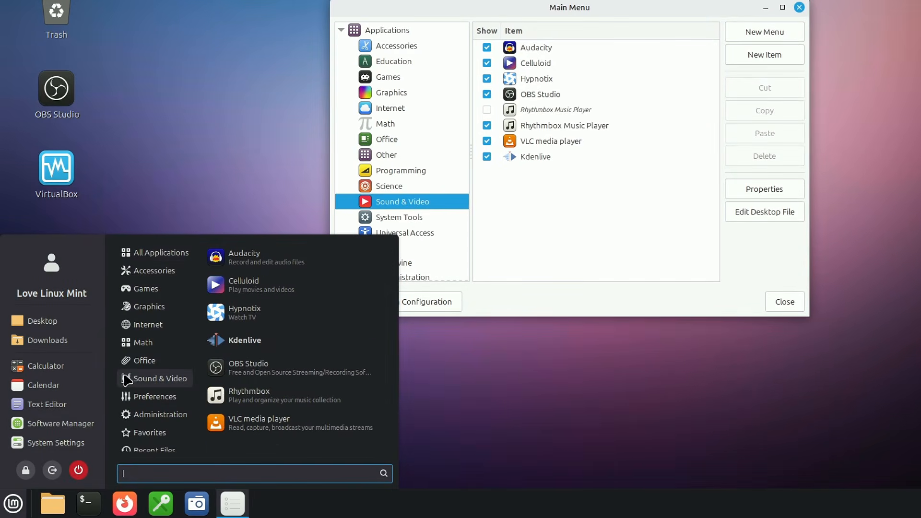
{"action": "right_click", "coordinate": [260, 344]}
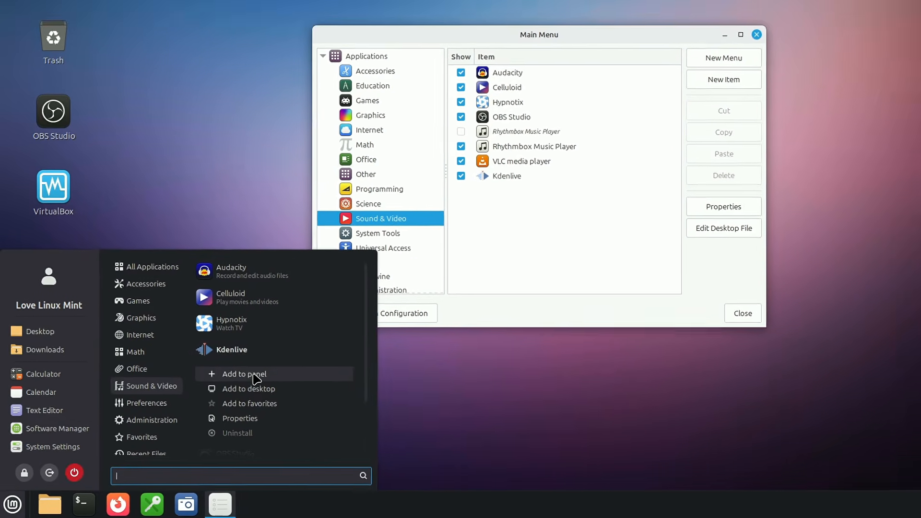
{"action": "left_click", "coordinate": [255, 379]}
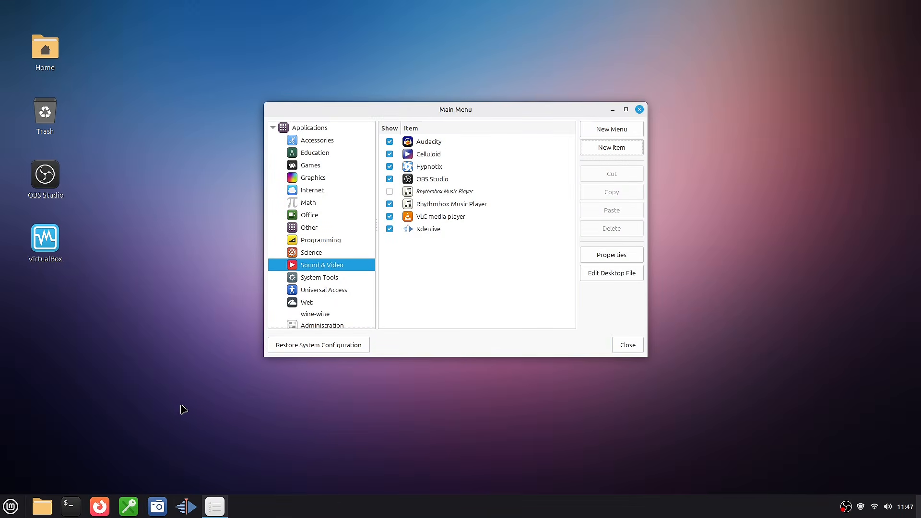
Add Kdenlive from the start menu's Sound & Video category to the desktop.
{"action": "left_click", "coordinate": [10, 506]}
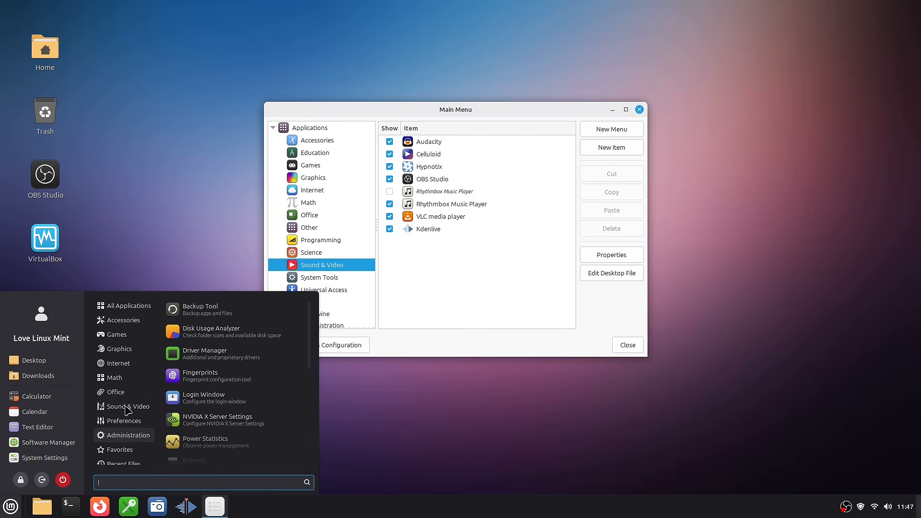
{"action": "mouse_move", "coordinate": [140, 413]}
{"action": "right_click", "coordinate": [197, 376]}
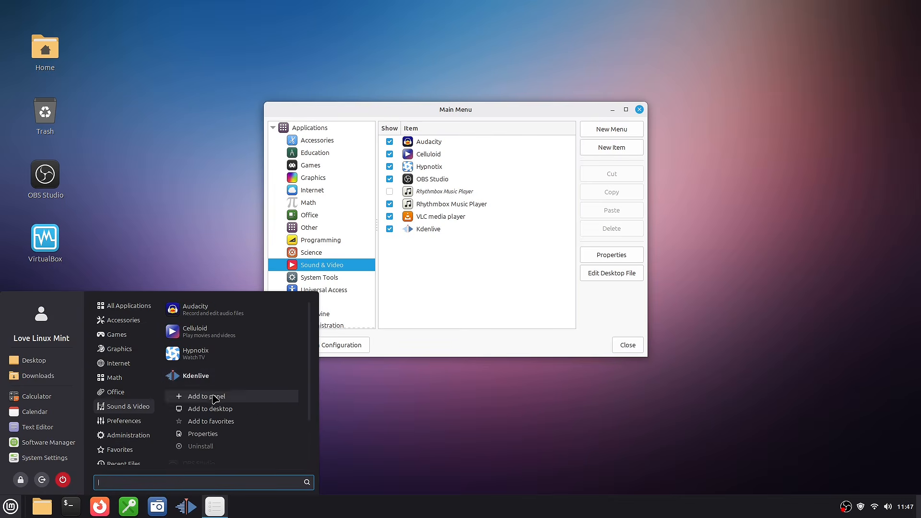
{"action": "left_click", "coordinate": [221, 411]}
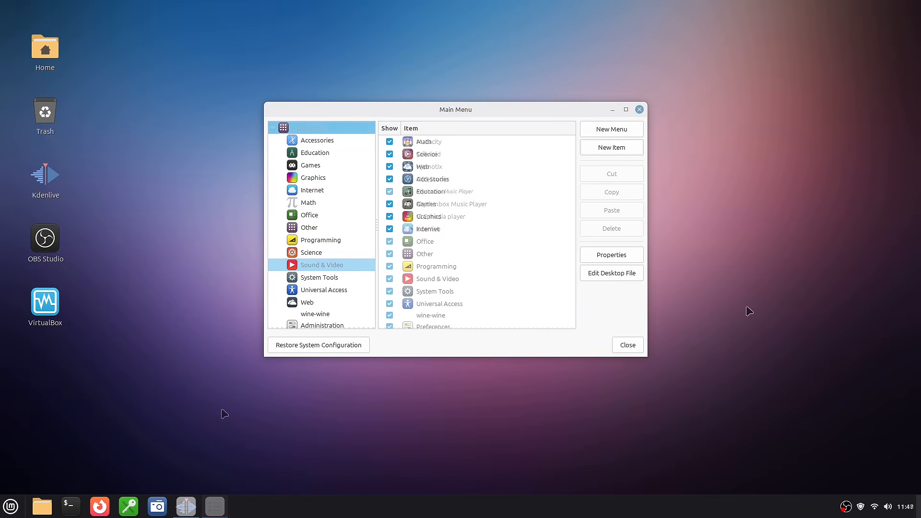